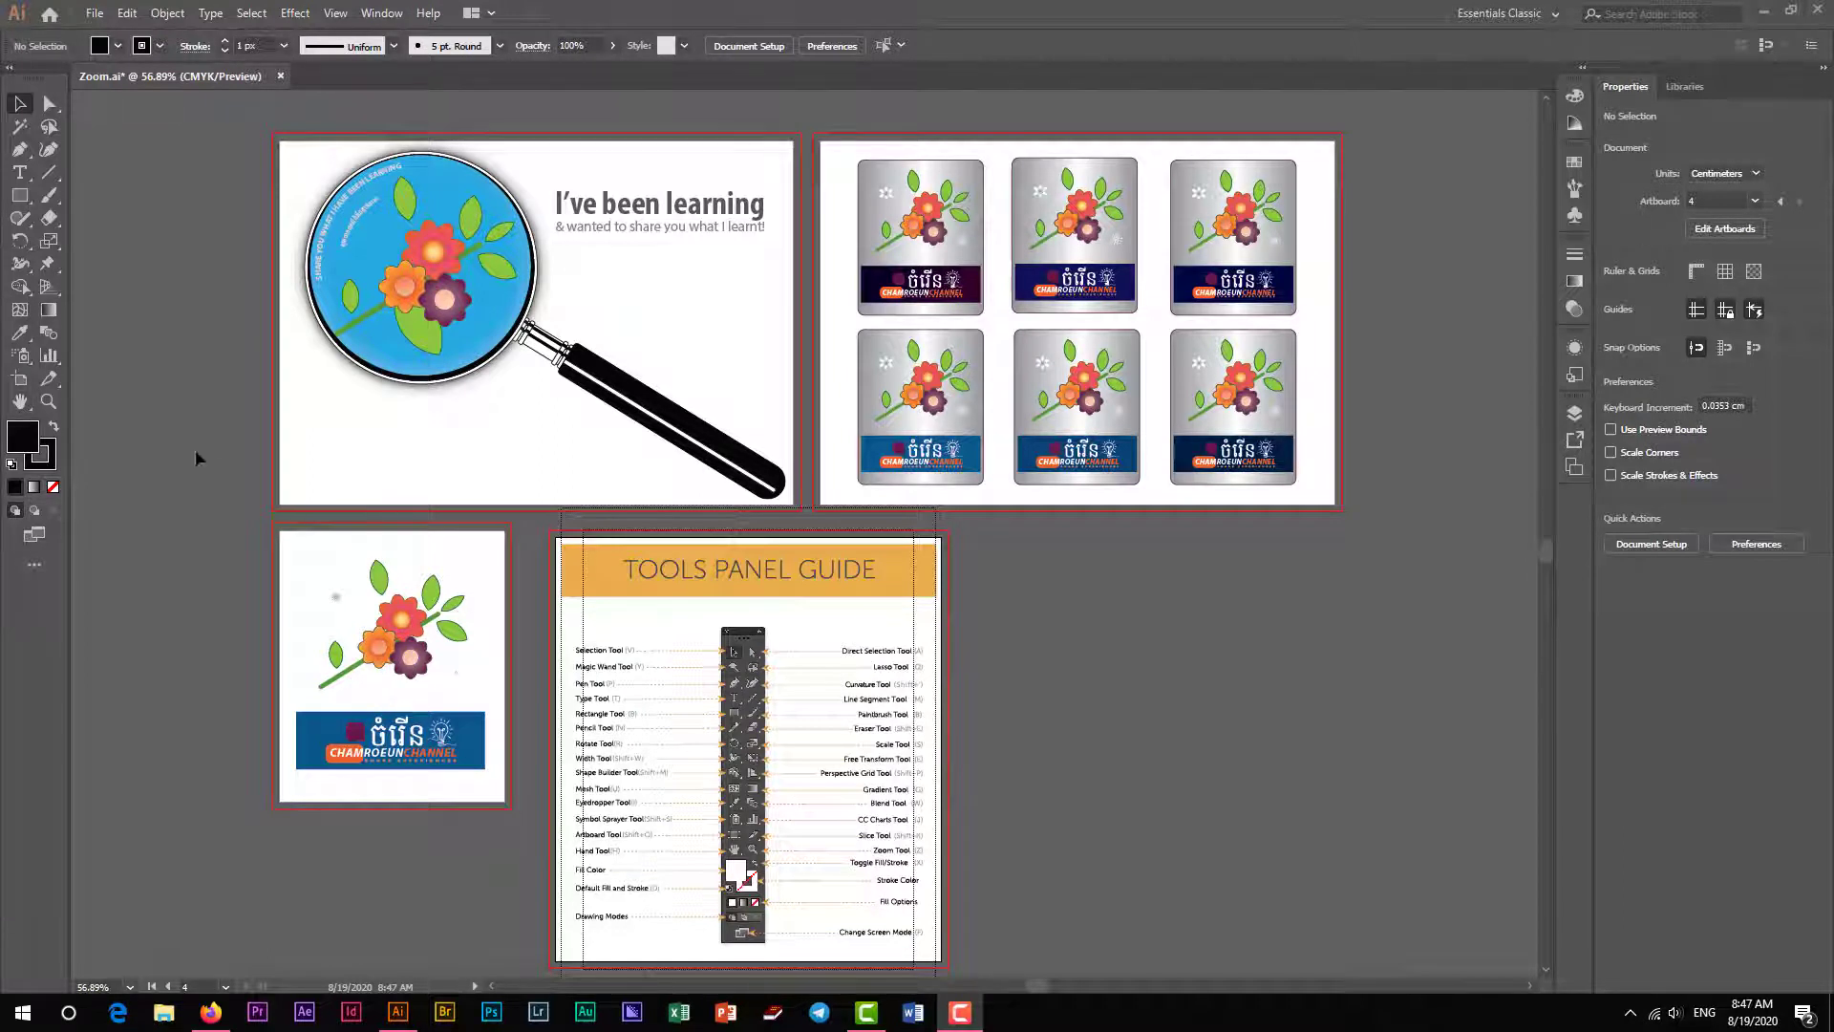
# Pan the canvas with the Hand tool so the small flower artboard sits near the middle of the view.
pyautogui.click(20, 401)
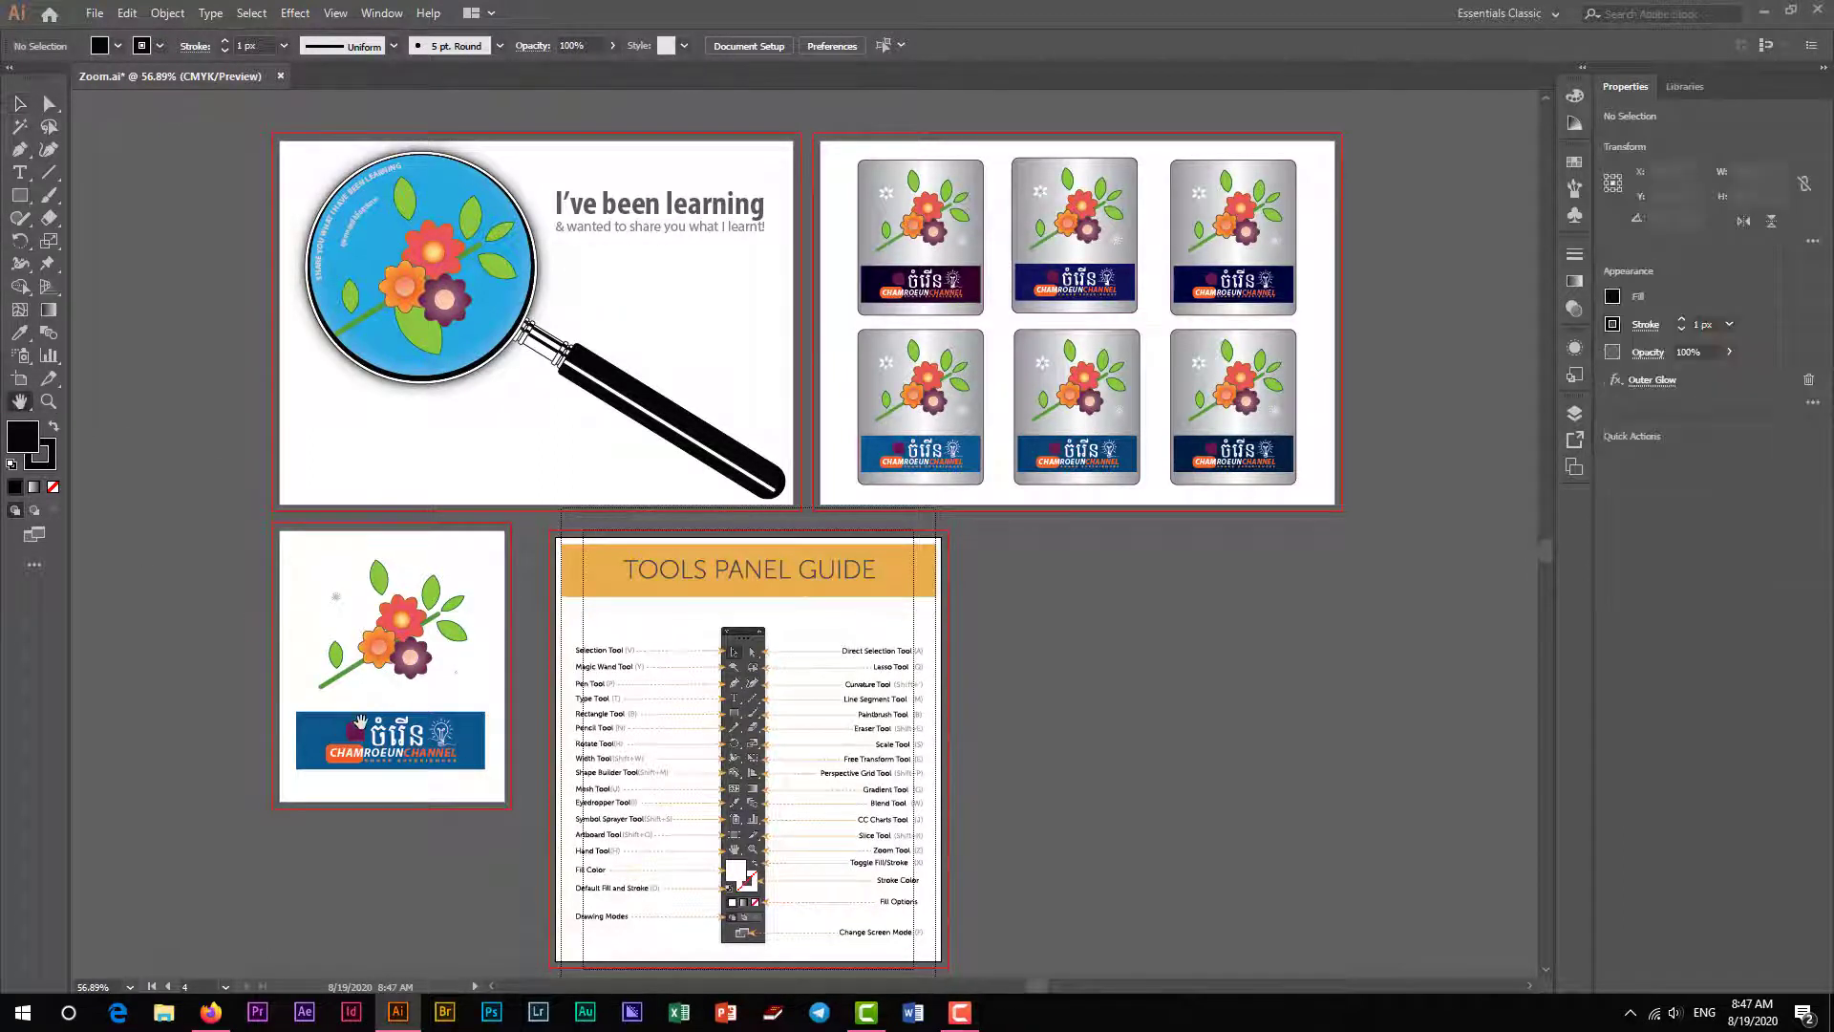
pyautogui.moveTo(361, 720); pyautogui.dragTo(711, 612)
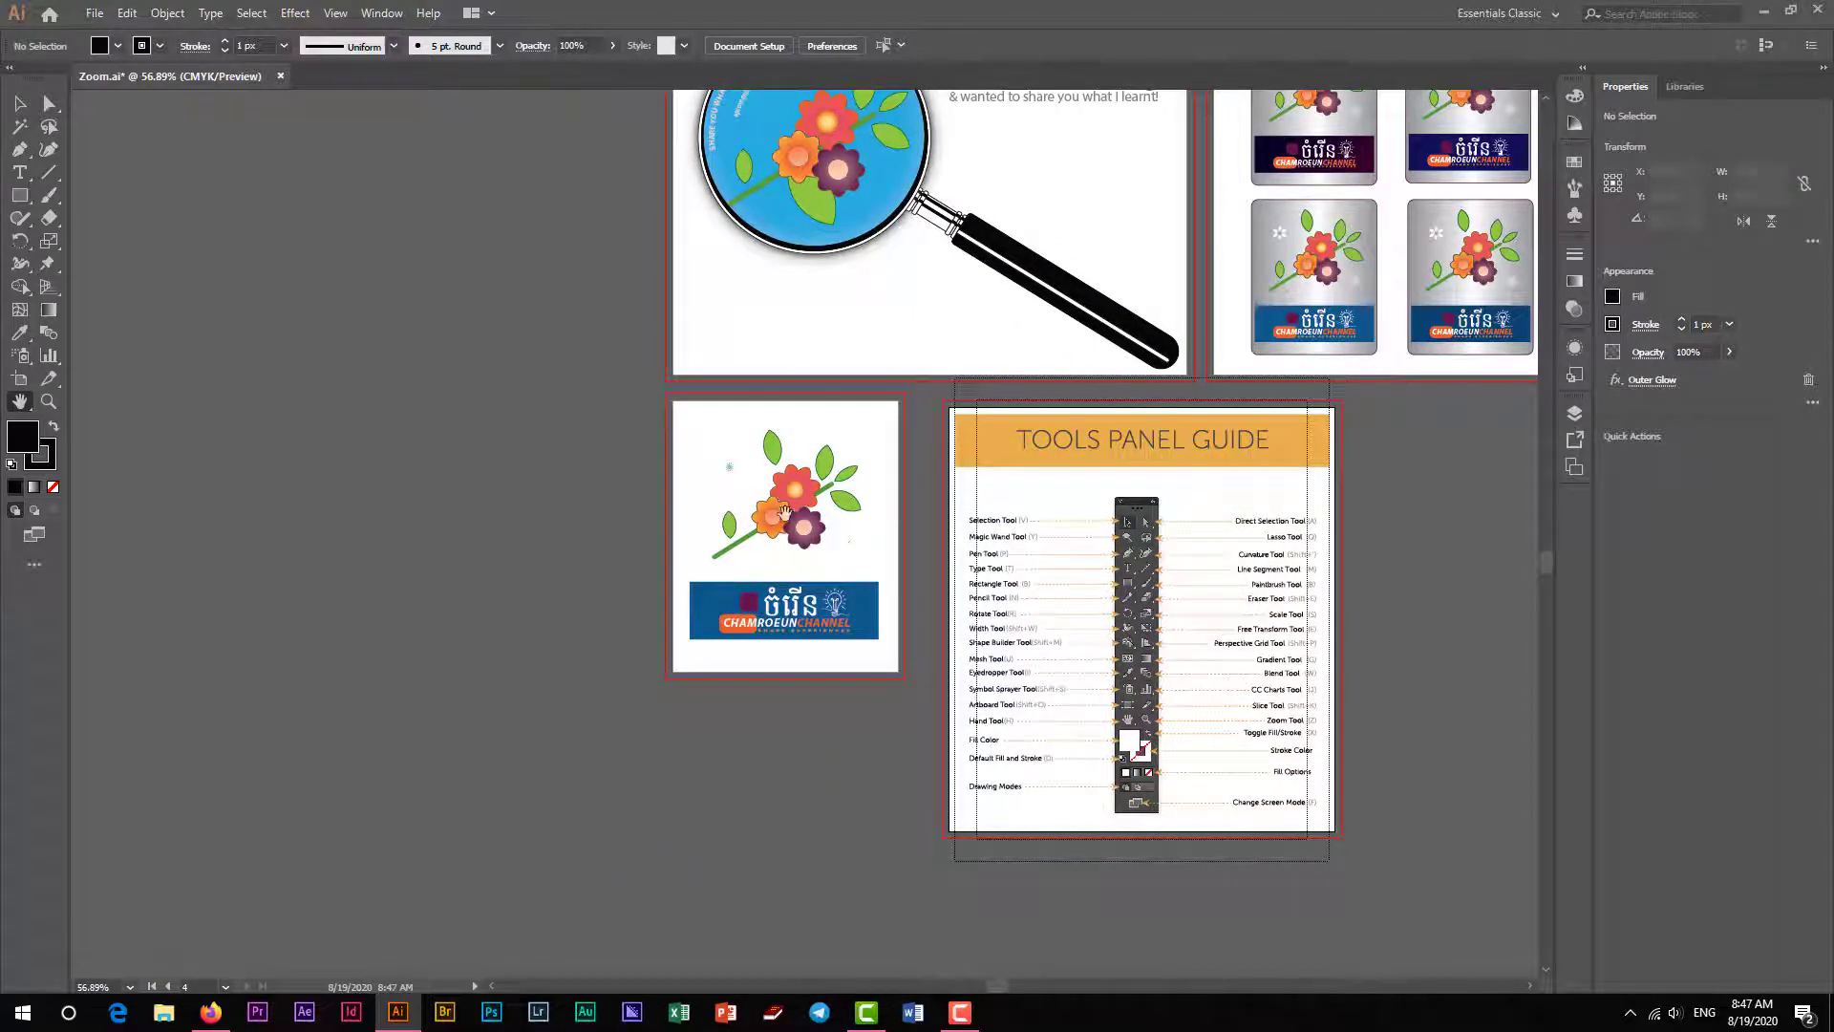
pyautogui.moveTo(785, 514)
pyautogui.mouseDown()
pyautogui.moveTo(709, 521)
pyautogui.moveTo(789, 435)
pyautogui.moveTo(815, 561)
pyautogui.moveTo(610, 624)
pyautogui.moveTo(389, 644)
pyautogui.moveTo(665, 620)
pyautogui.moveTo(702, 564)
pyautogui.moveTo(862, 531)
pyautogui.moveTo(790, 541)
pyautogui.mouseUp()
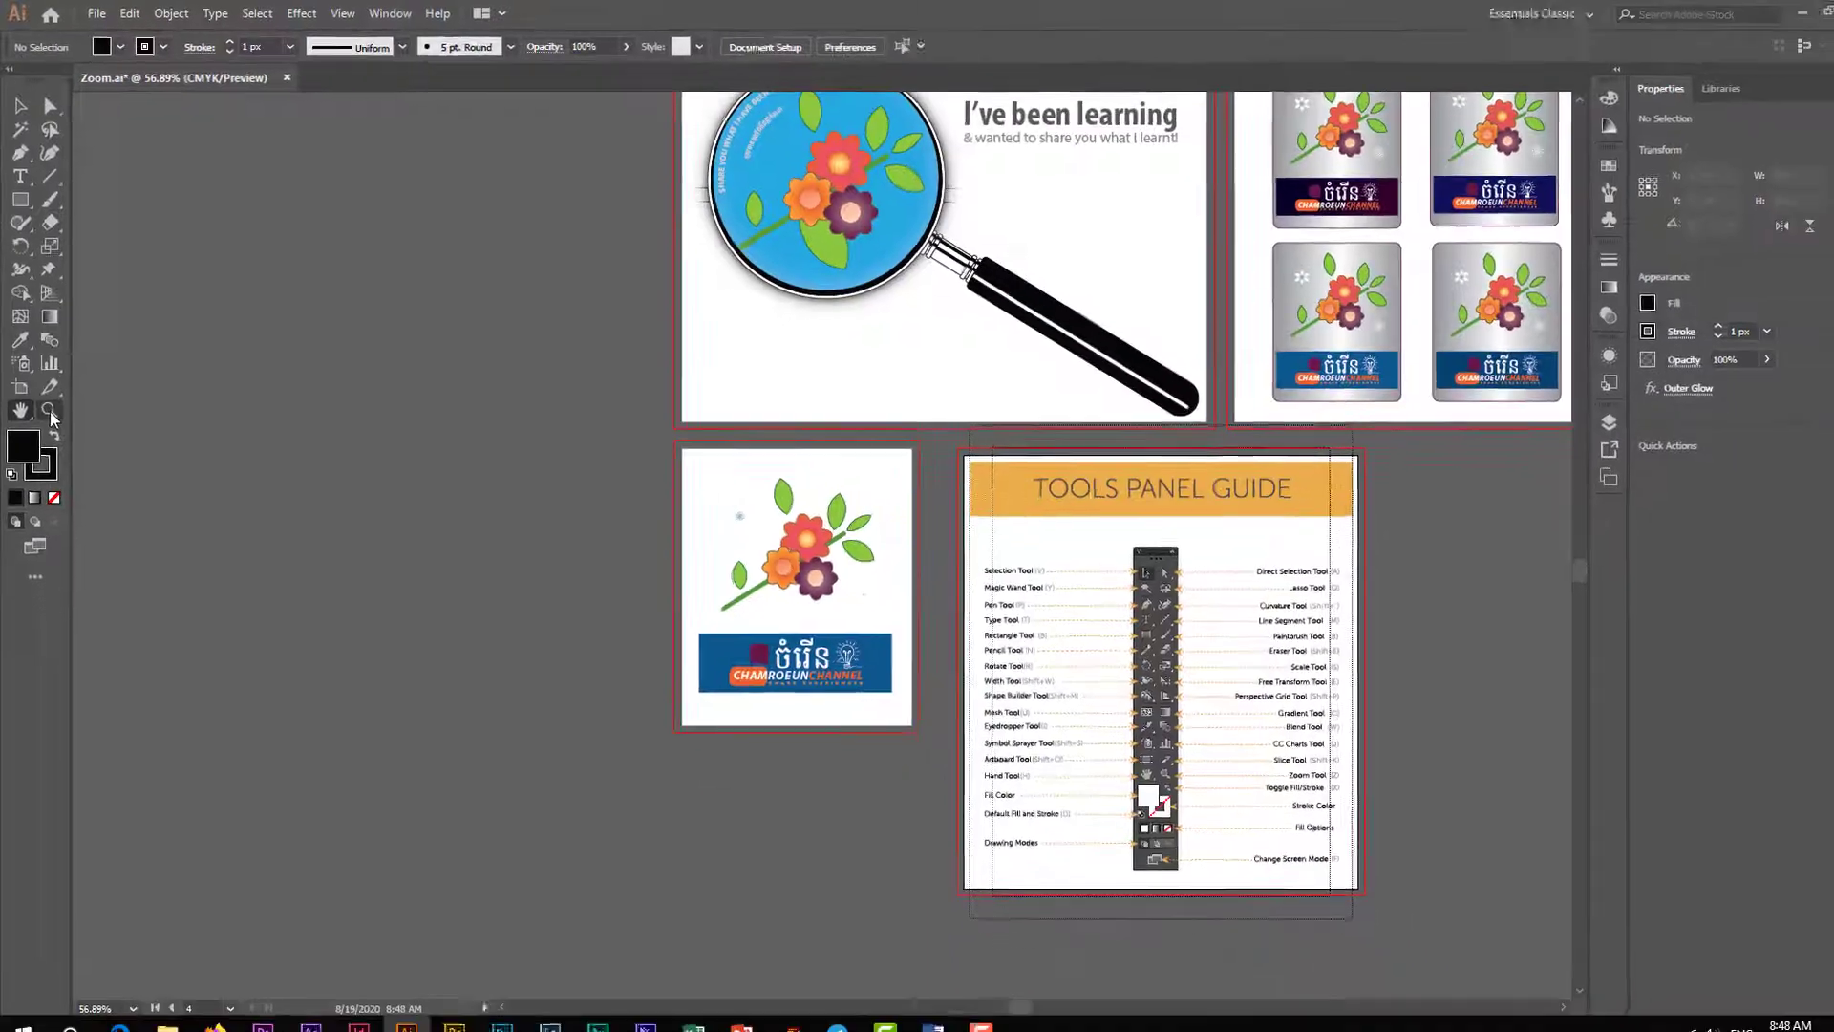
# Zoom in on the flowers of the small artboard with the Zoom tool.
pyautogui.click(49, 411)
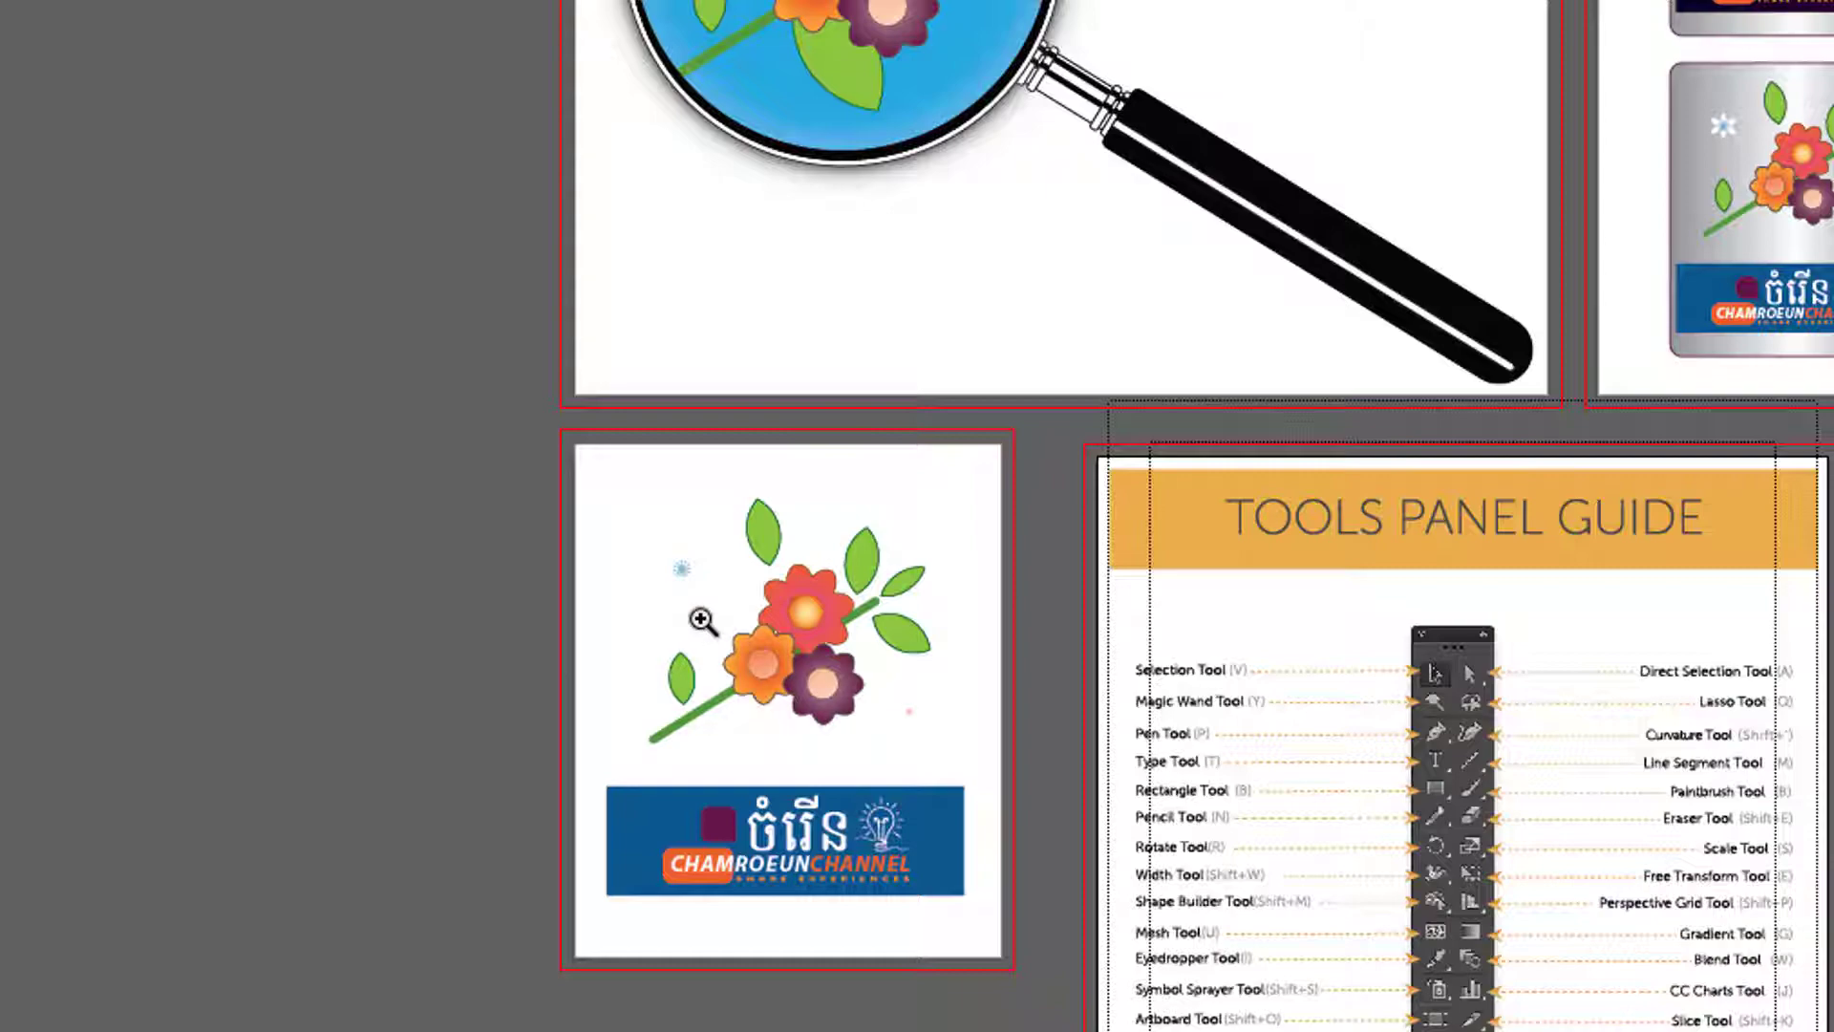
pyautogui.click(702, 621)
pyautogui.click(925, 668)
pyautogui.click(919, 661)
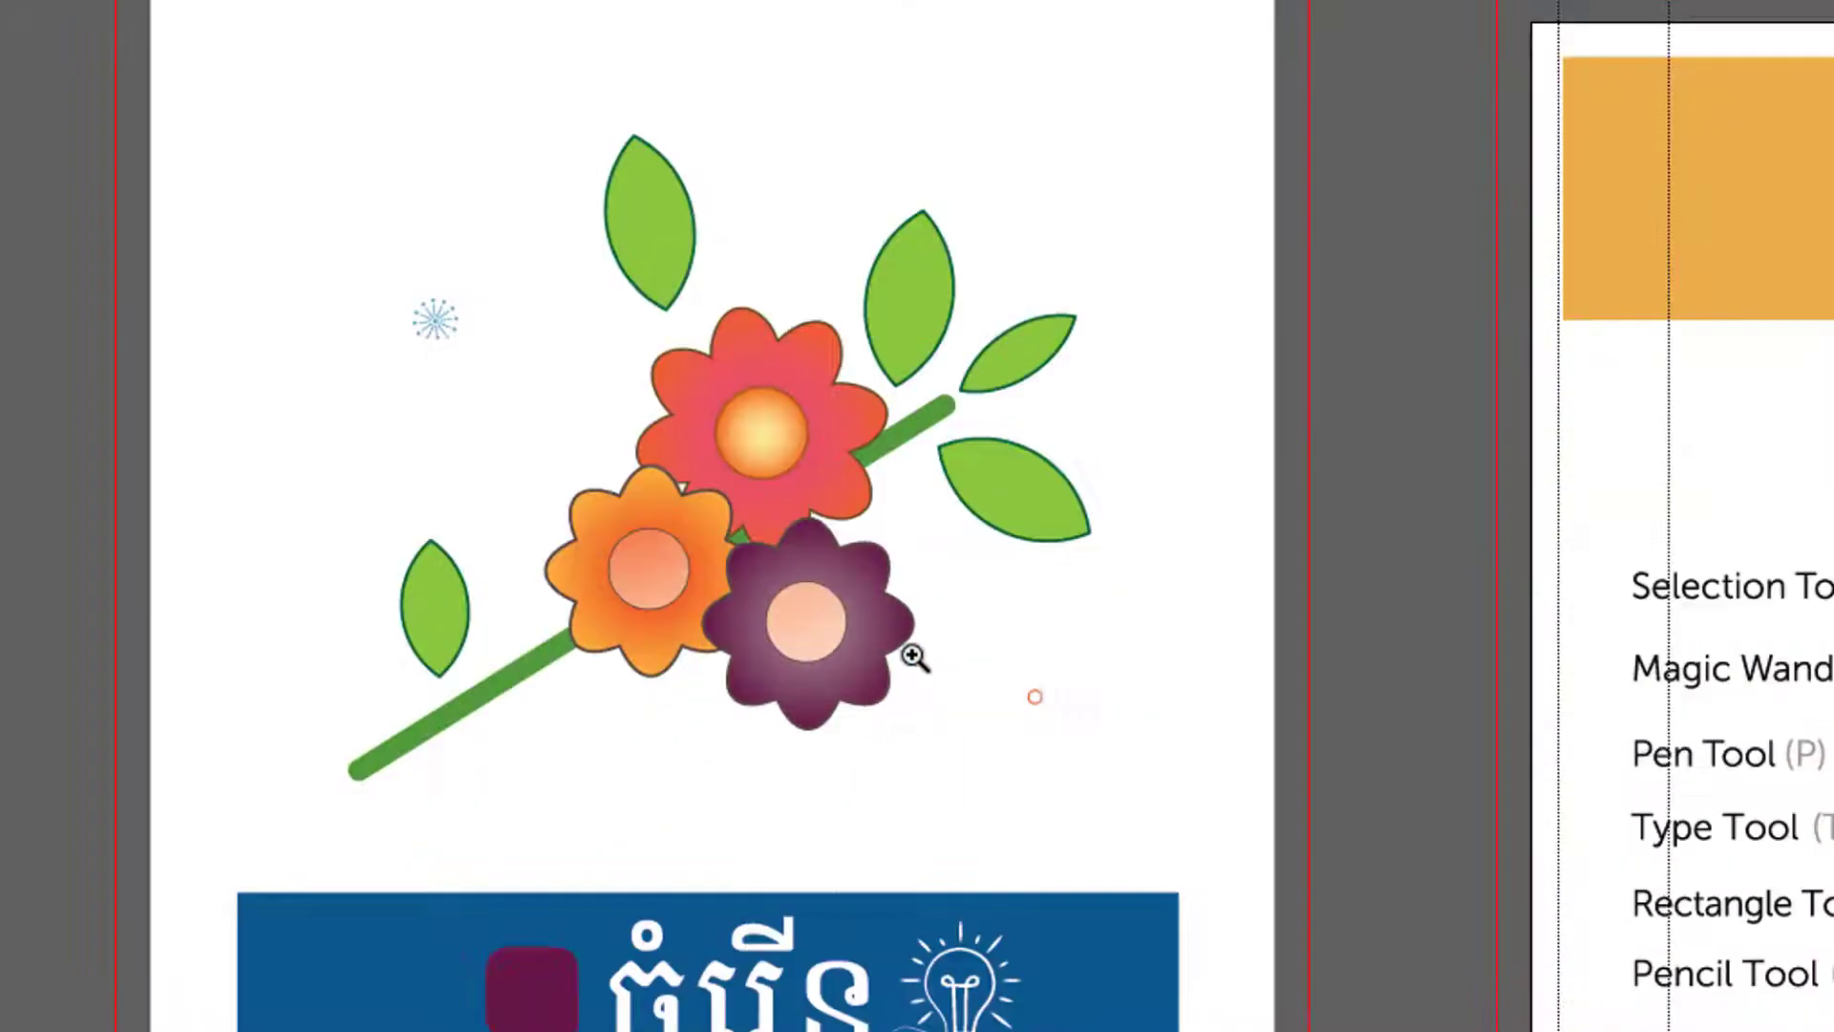
pyautogui.click(814, 627)
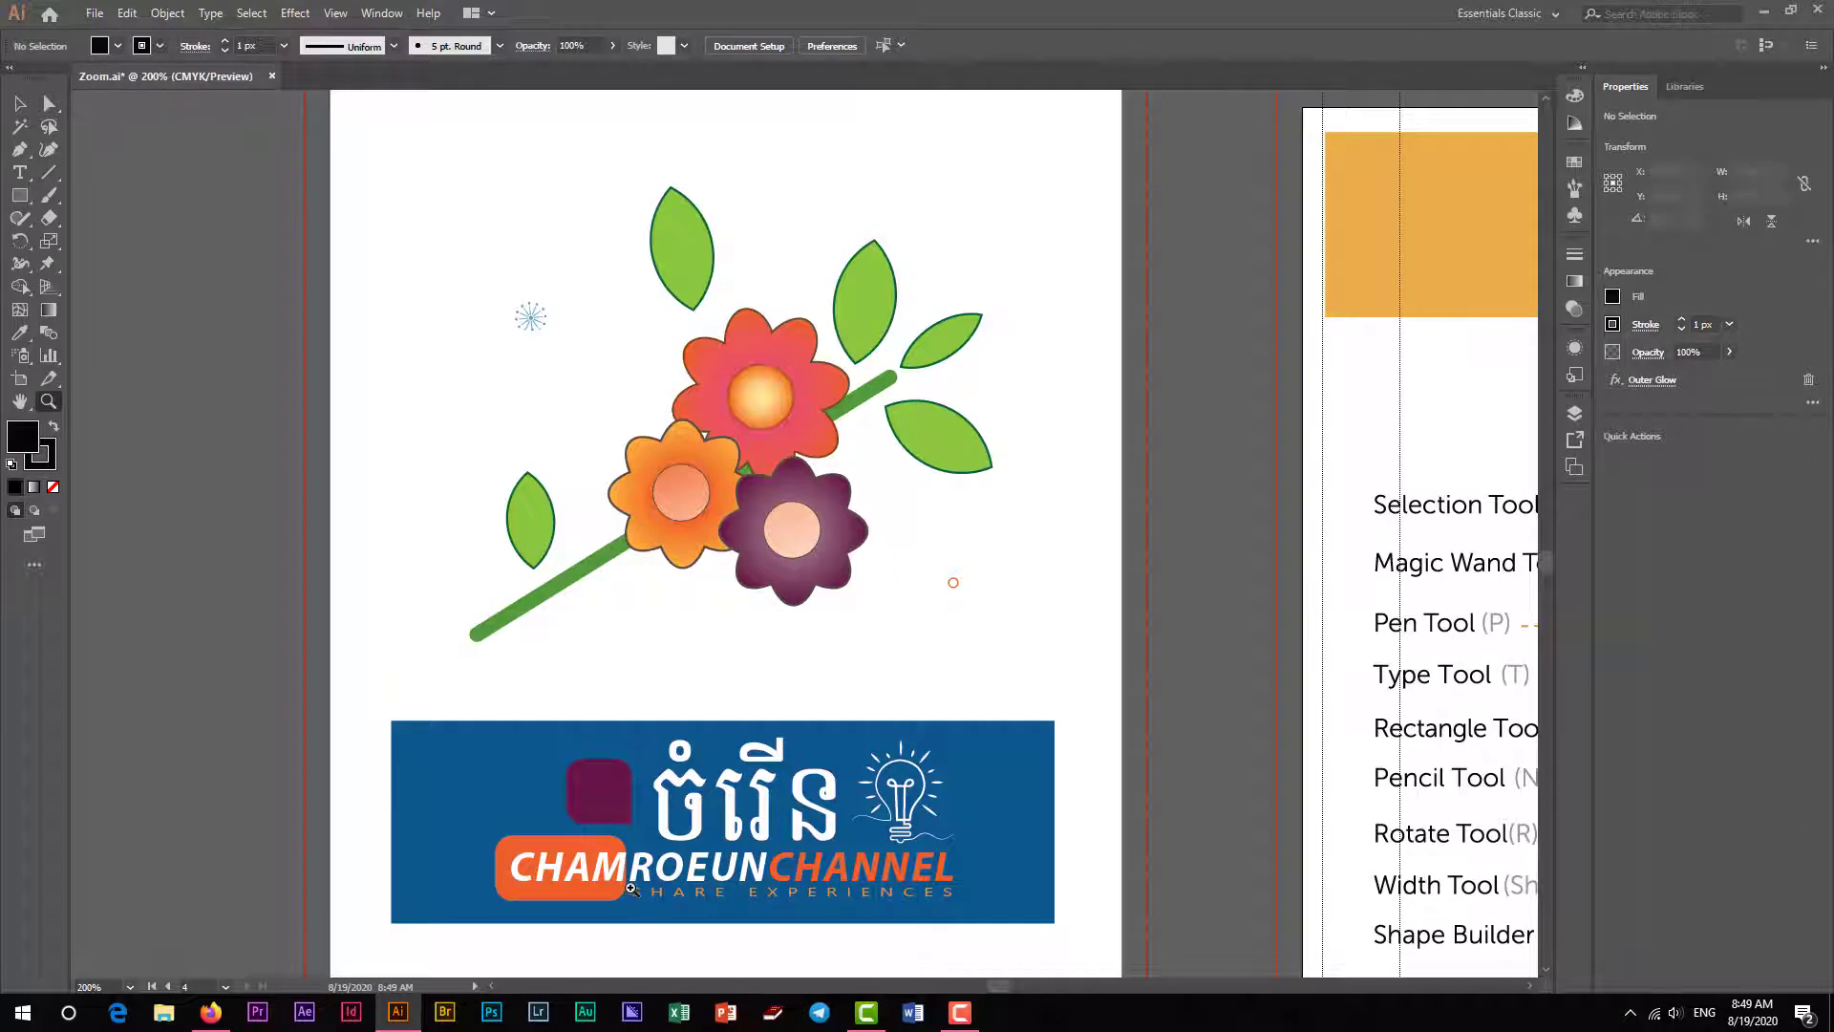
# Zoom in on the logo's SHARE EXPERIENCES tagline, and pan across to the word CHAM in the orange box.
pyautogui.moveTo(631, 889); pyautogui.dragTo(958, 914)
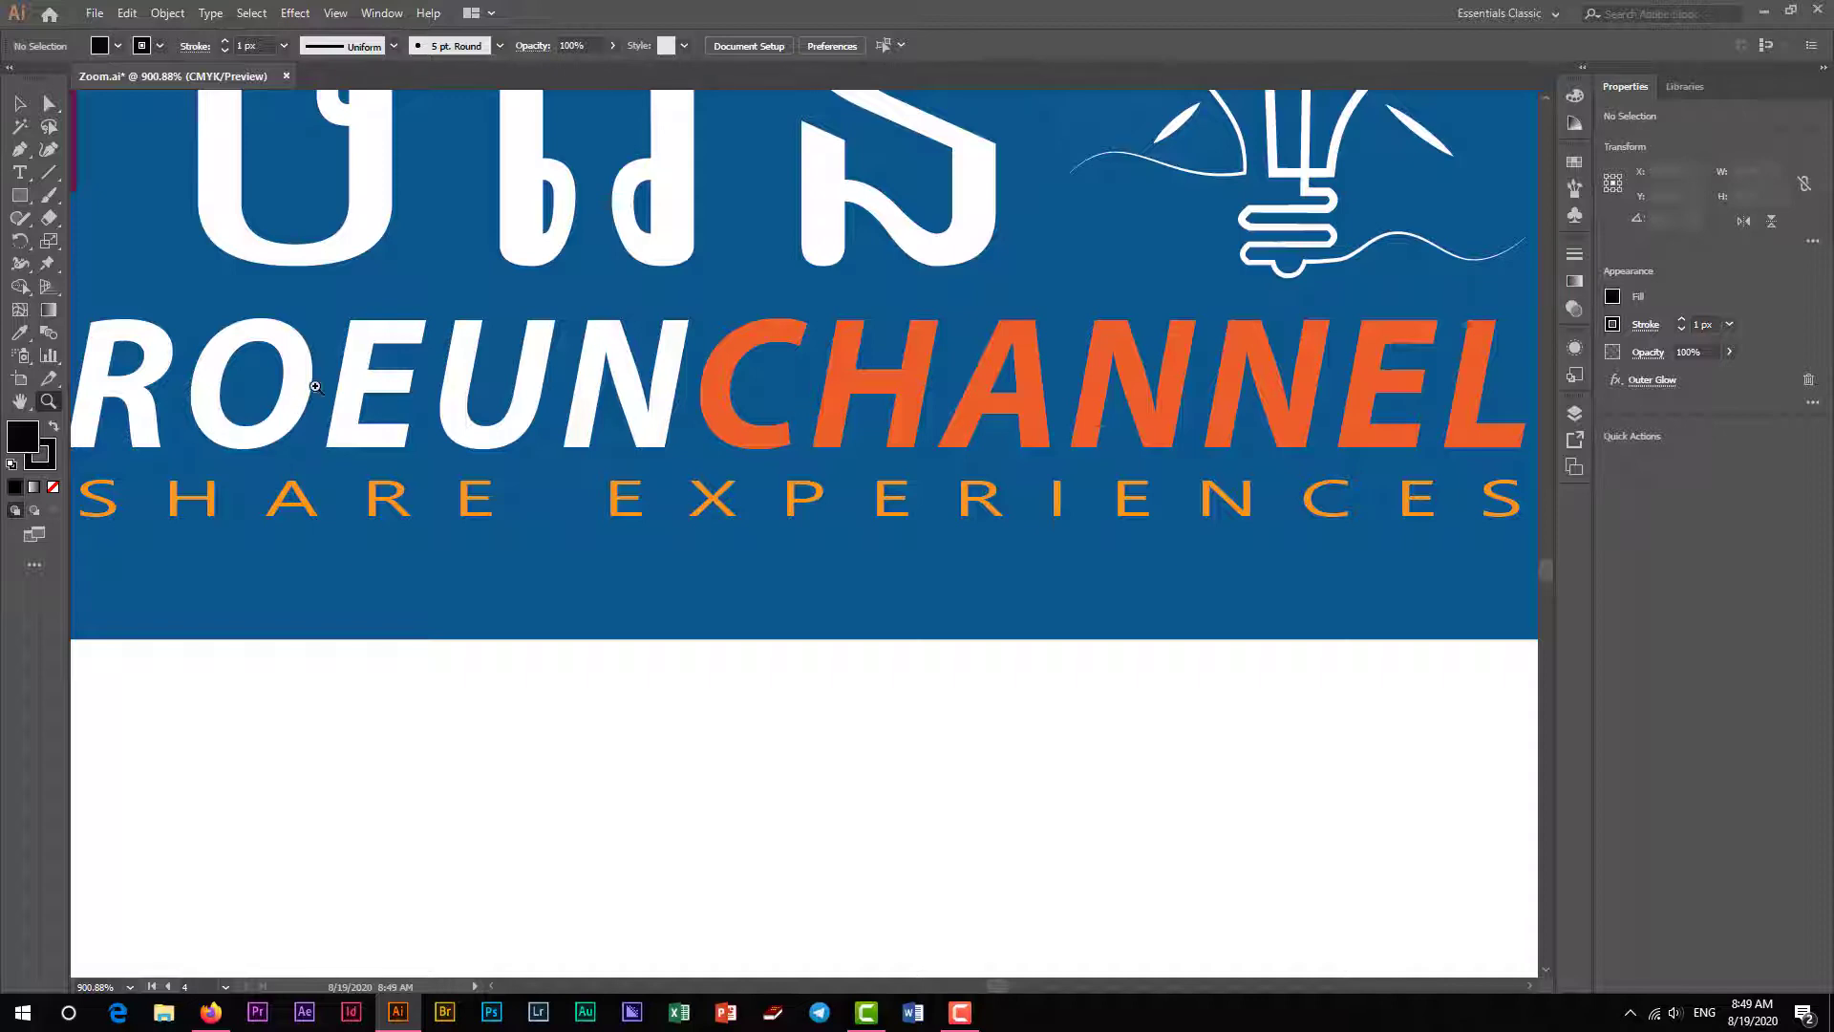
pyautogui.click(20, 403)
pyautogui.moveTo(123, 392); pyautogui.dragTo(857, 403)
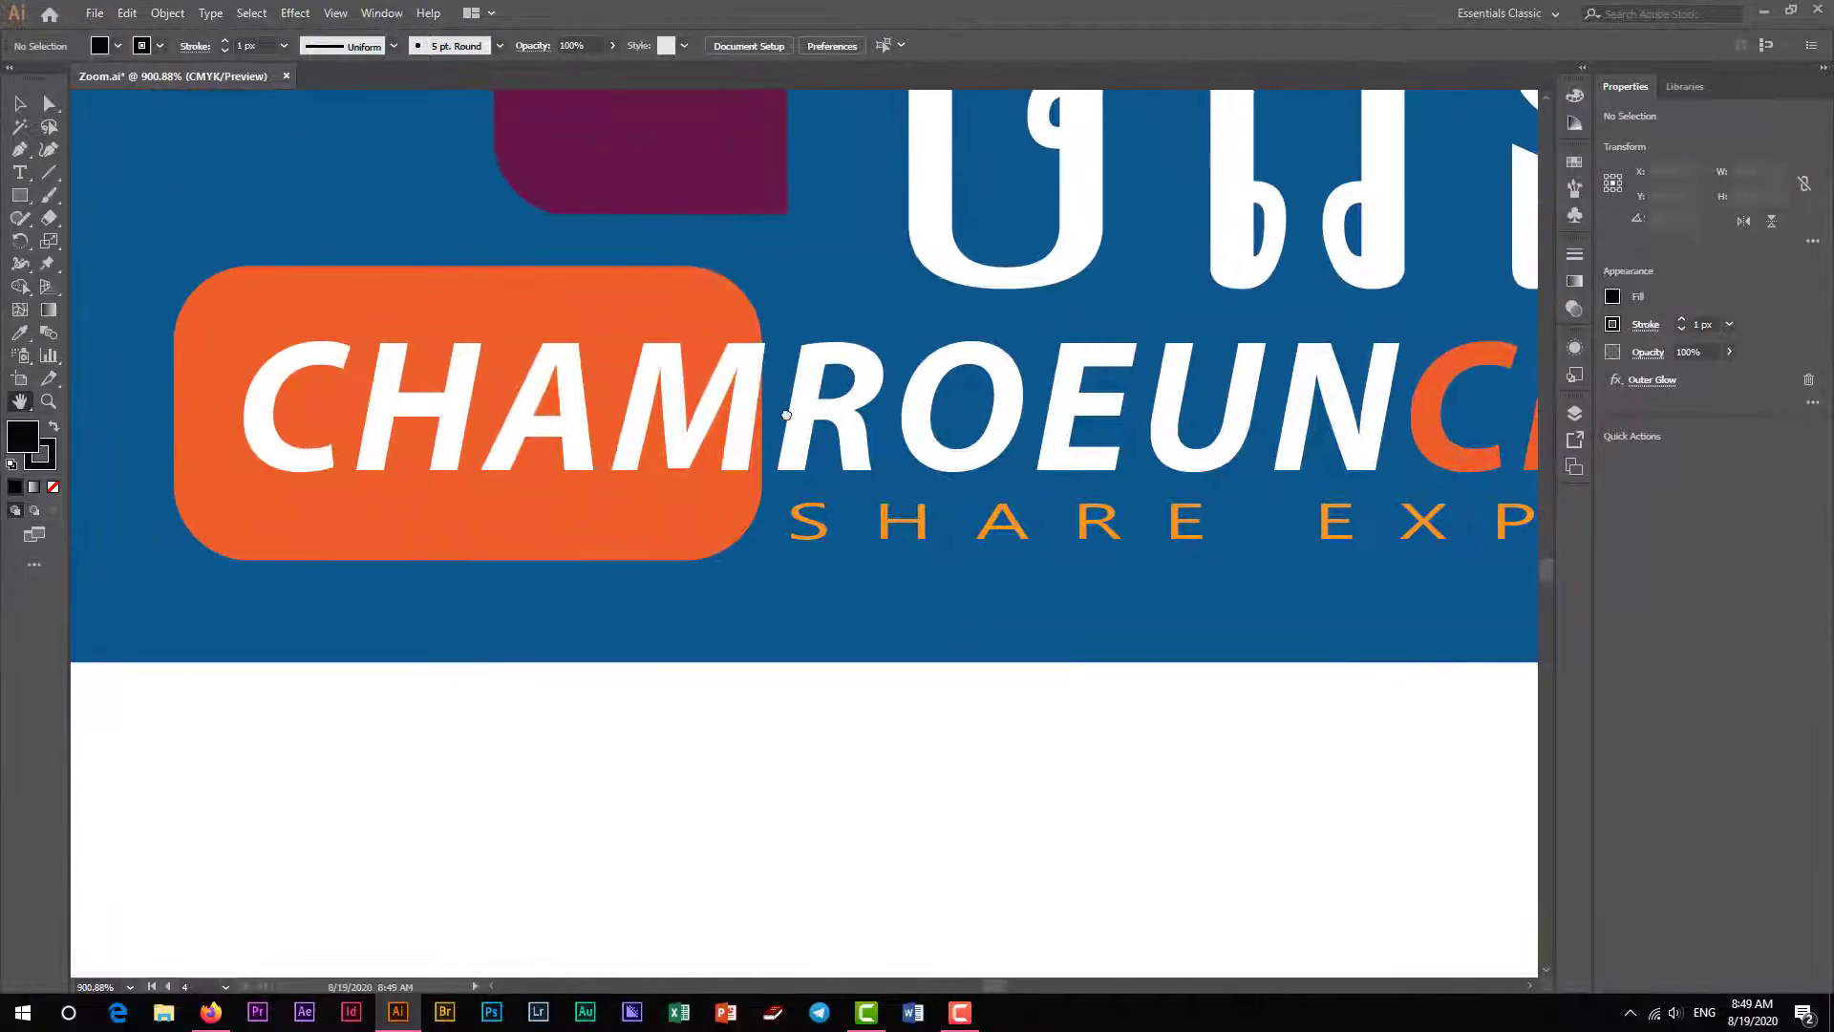
# Magnify the letters A and M of the logo to 4800% with the Zoom tool.
pyautogui.click(50, 400)
pyautogui.click(698, 321)
pyautogui.click(717, 504)
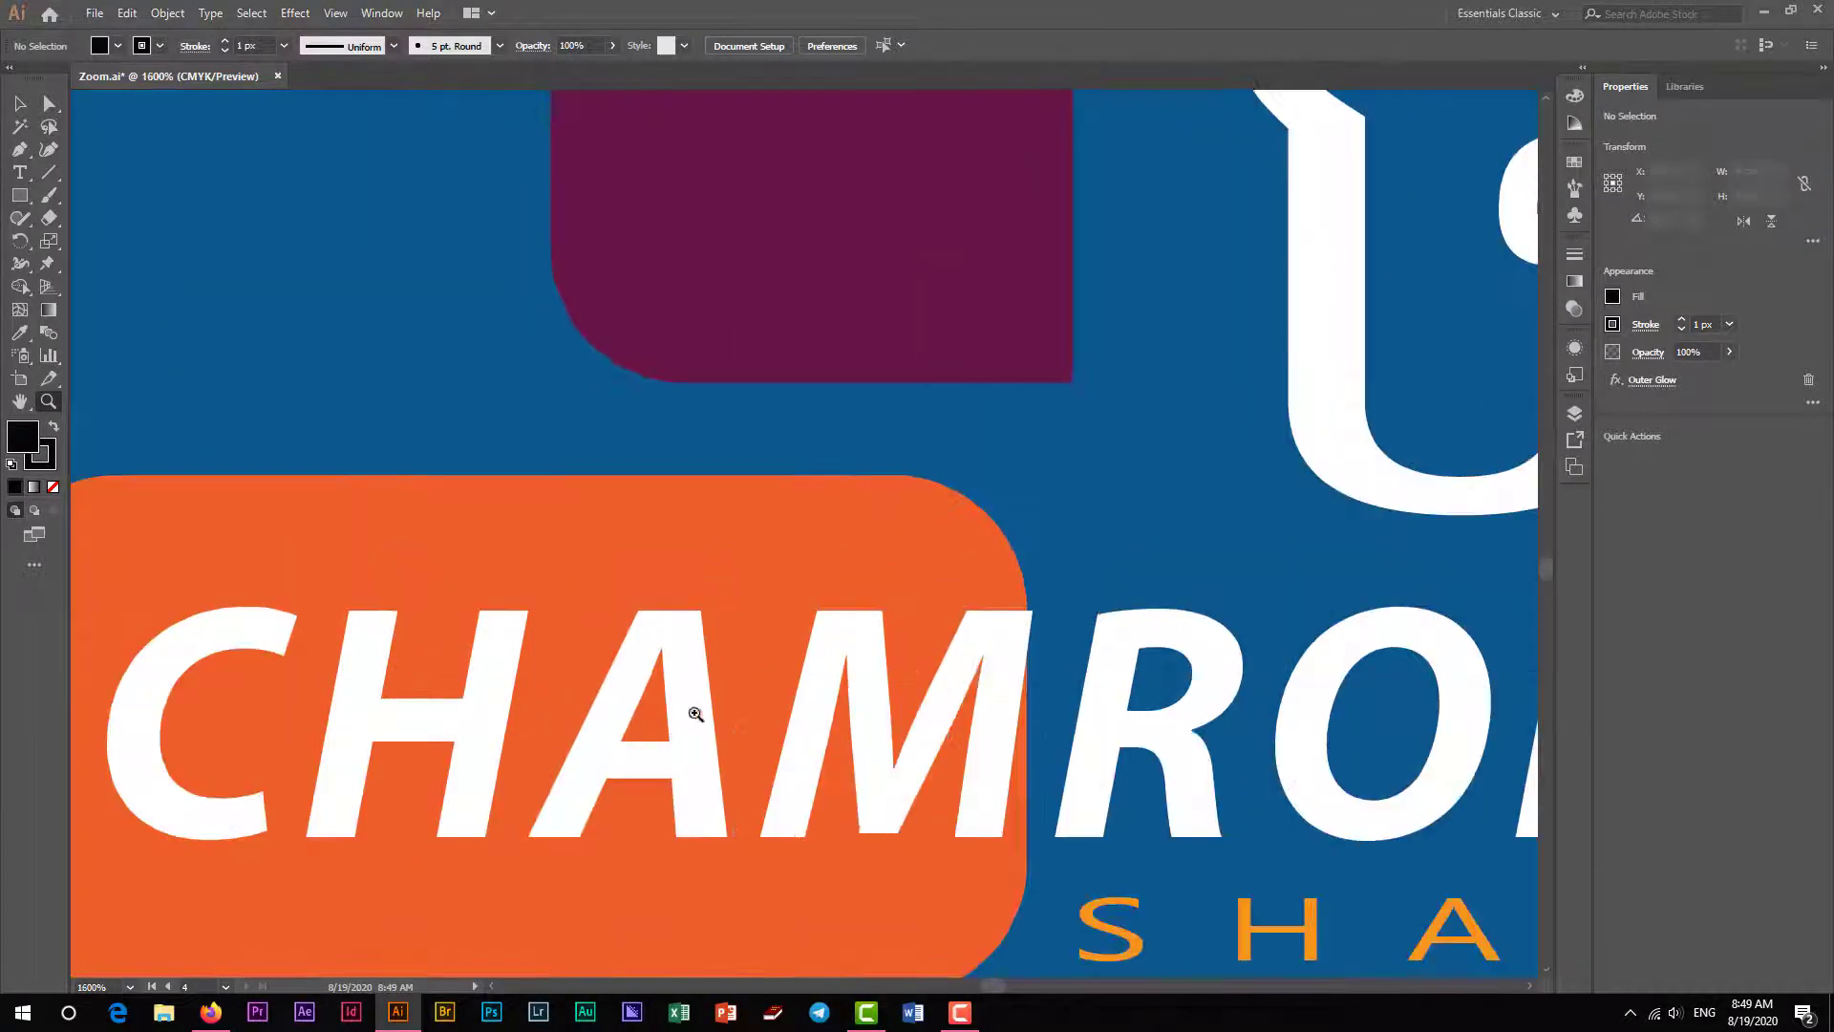
pyautogui.click(870, 794)
pyautogui.click(797, 508)
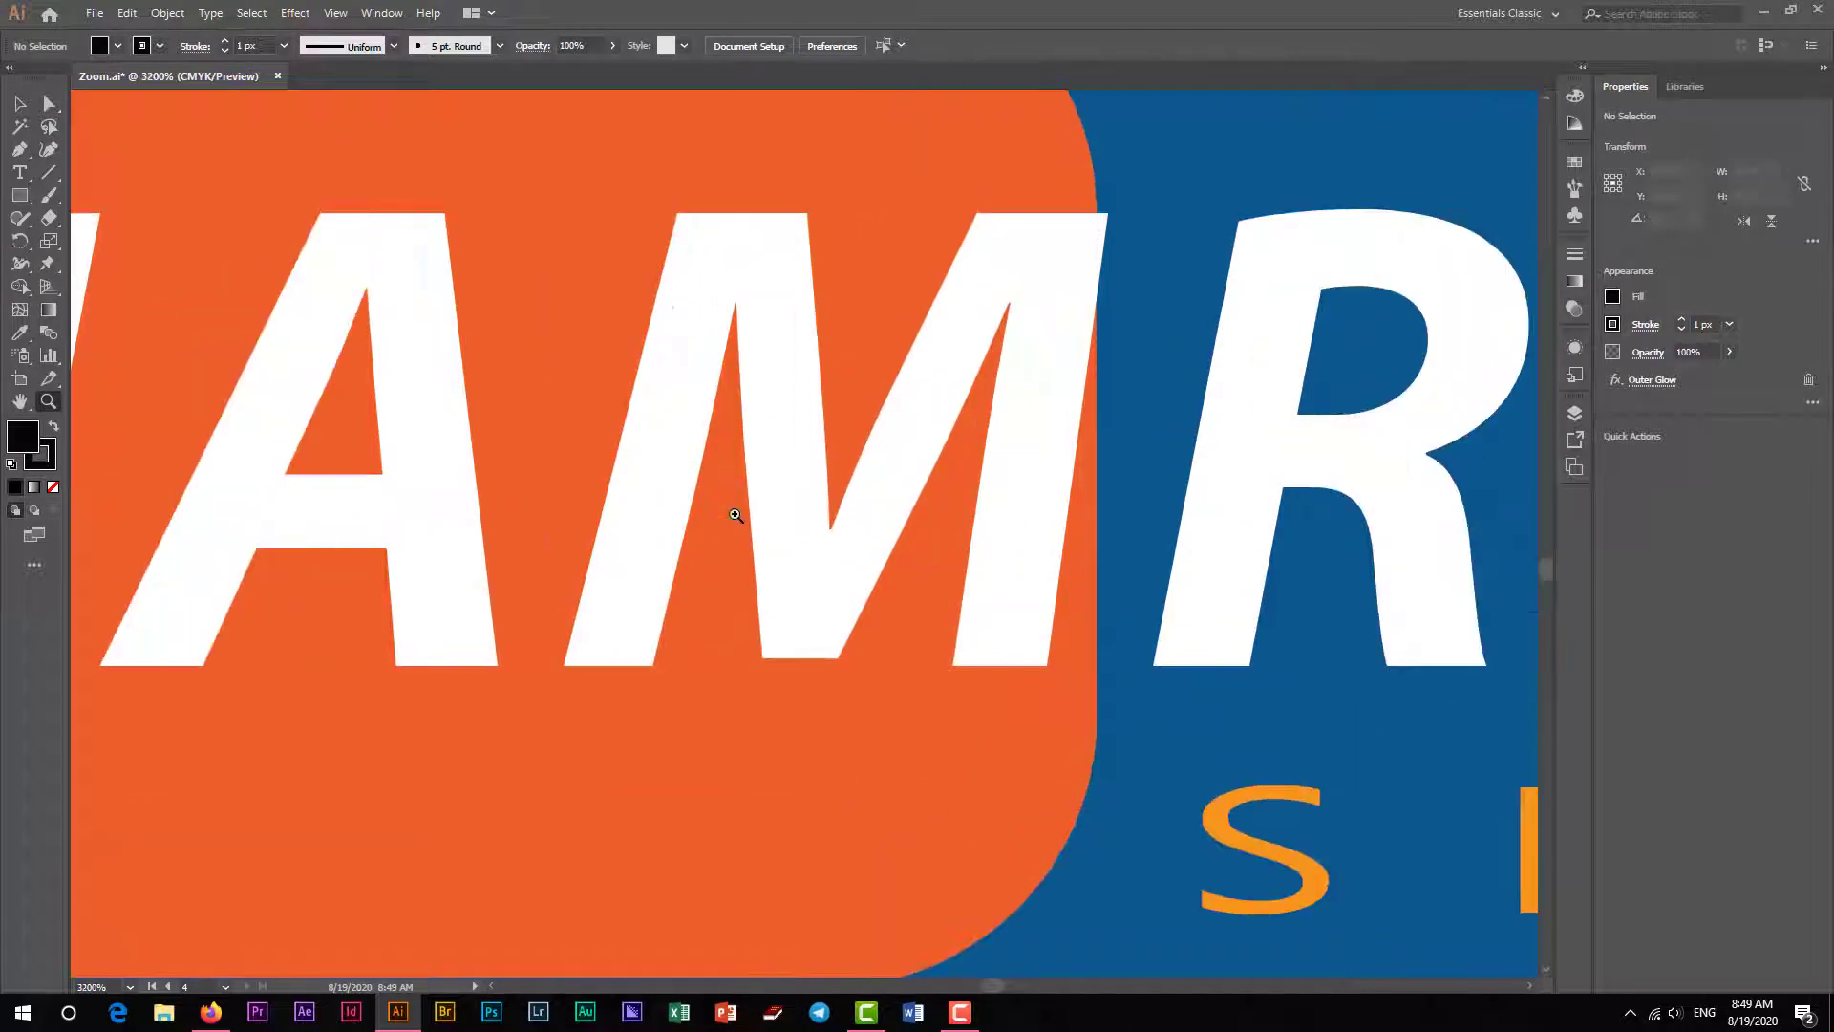
pyautogui.click(735, 516)
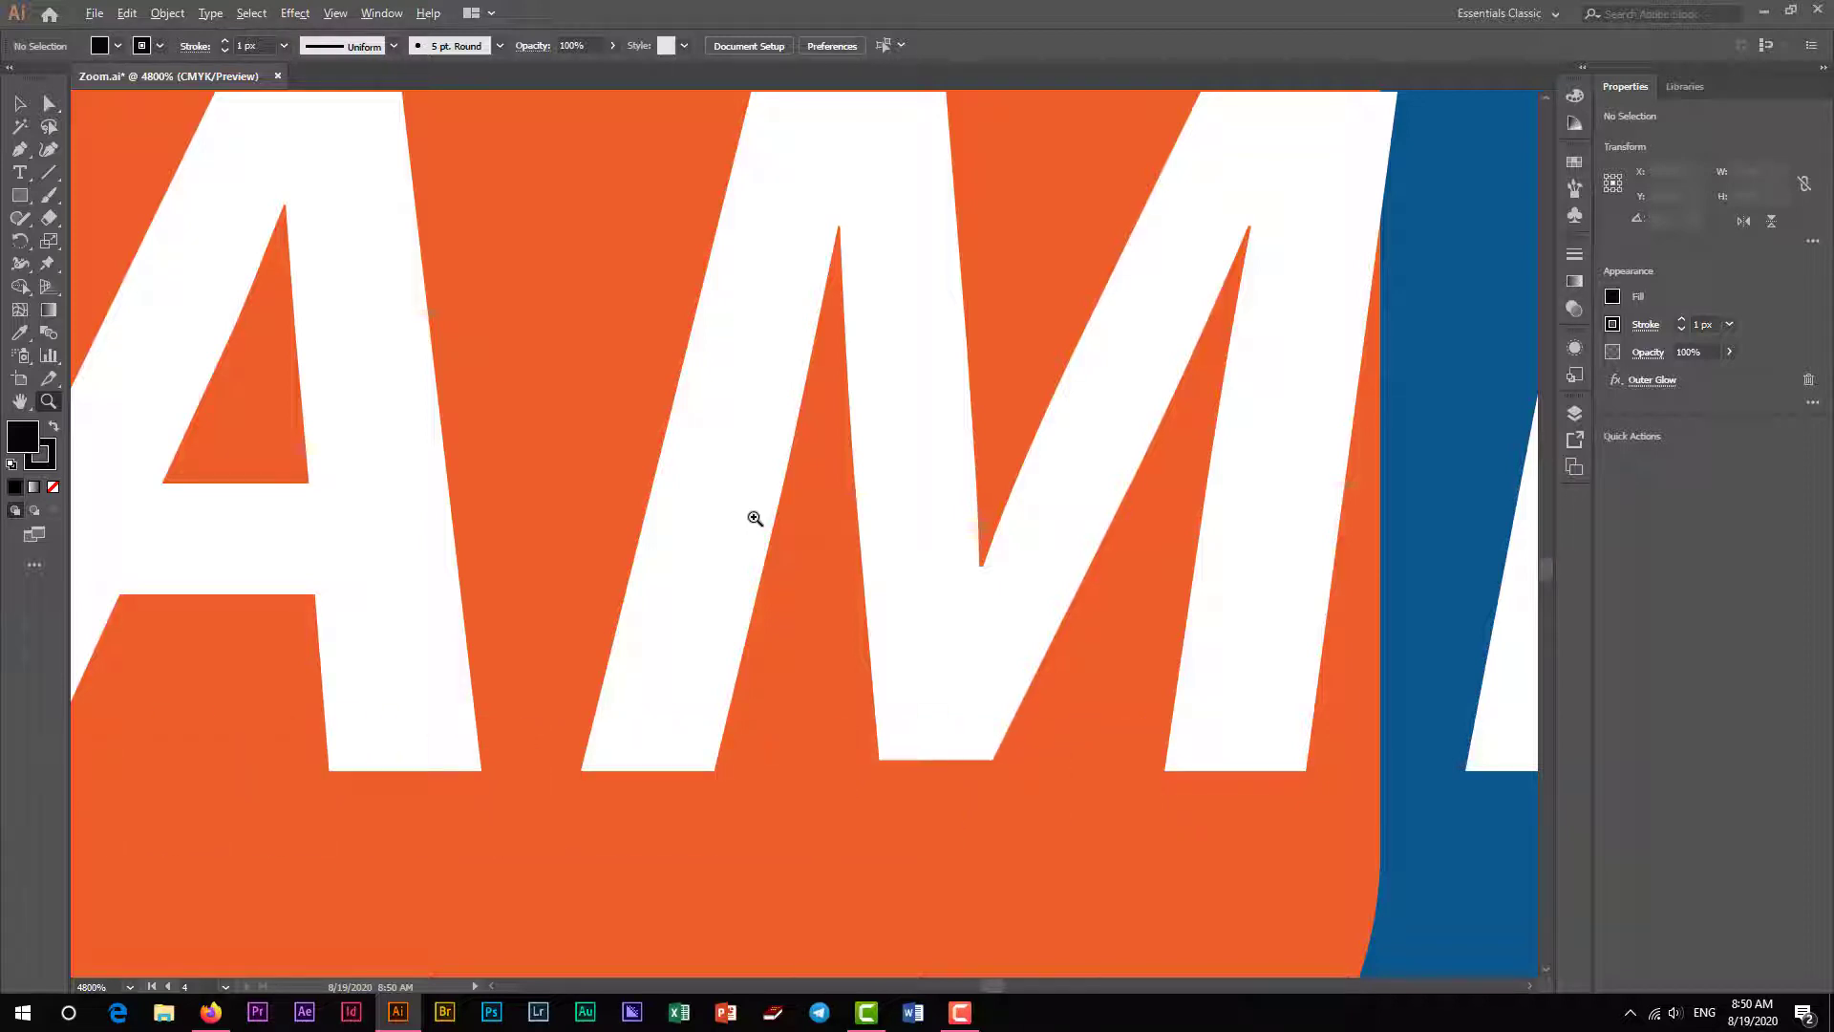
# Zoom back out to 300% with the Zoom tool until the whole blue logo banner is in view.
pyautogui.keyDown('alt'); pyautogui.click(739, 518); pyautogui.keyUp('alt')
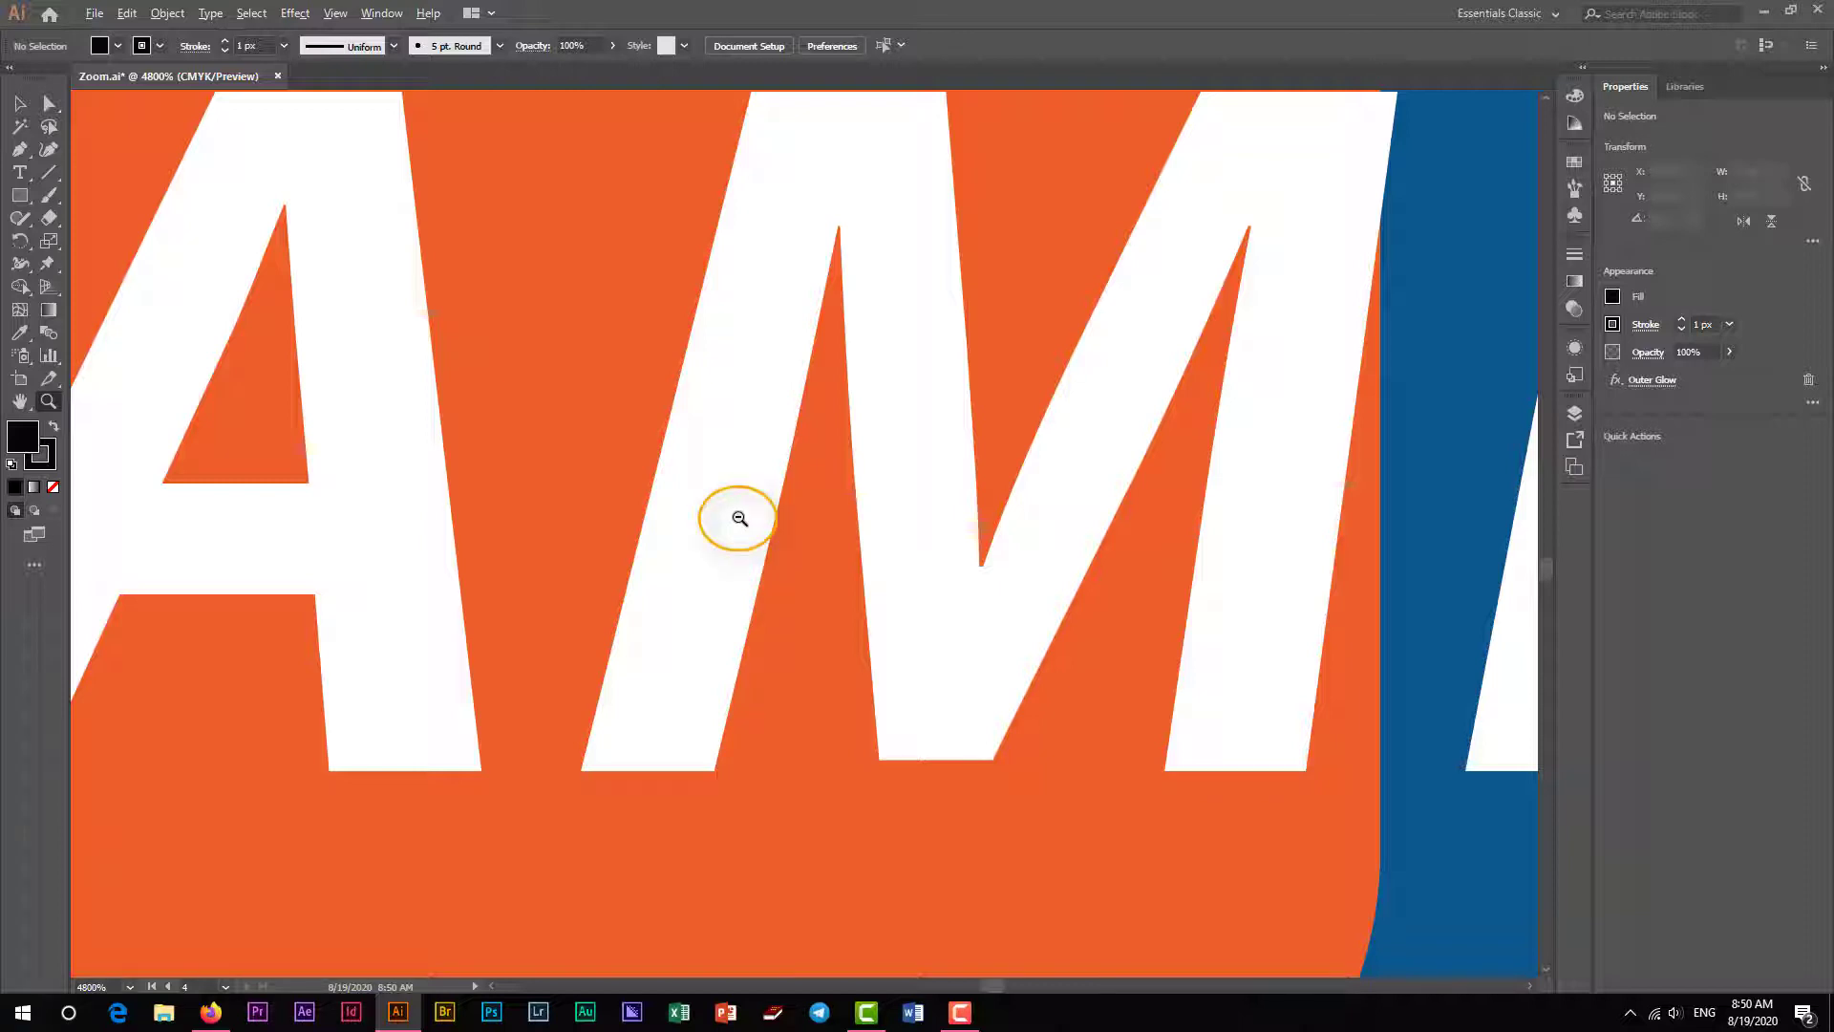
pyautogui.keyDown('alt'); pyautogui.click(739, 518); pyautogui.keyUp('alt')
pyautogui.keyDown('alt'); pyautogui.click(739, 518); pyautogui.keyUp('alt')
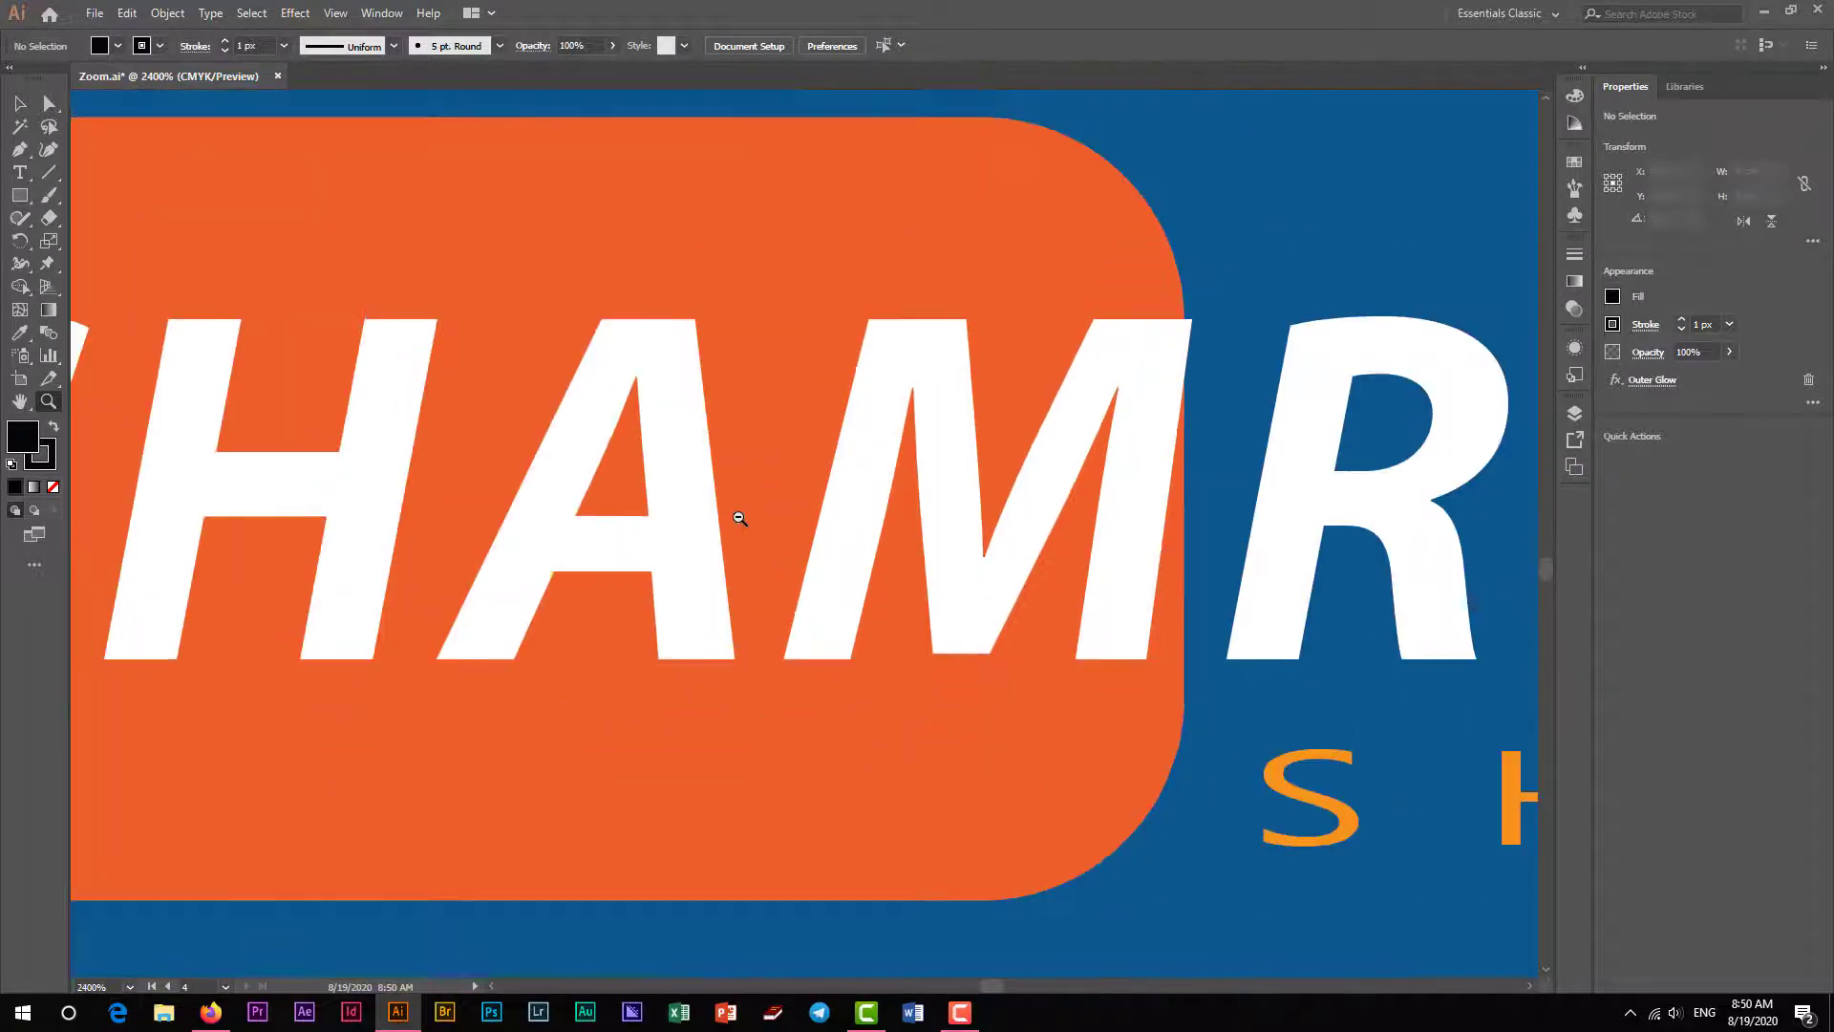
pyautogui.keyDown('alt'); pyautogui.click(739, 518); pyautogui.keyUp('alt')
pyautogui.keyDown('alt'); pyautogui.click(739, 518); pyautogui.keyUp('alt')
pyautogui.keyDown('alt'); pyautogui.click(739, 518); pyautogui.keyUp('alt')
pyautogui.keyDown('alt'); pyautogui.click(740, 518); pyautogui.keyUp('alt')
pyautogui.keyDown('alt'); pyautogui.click(740, 518); pyautogui.keyUp('alt')
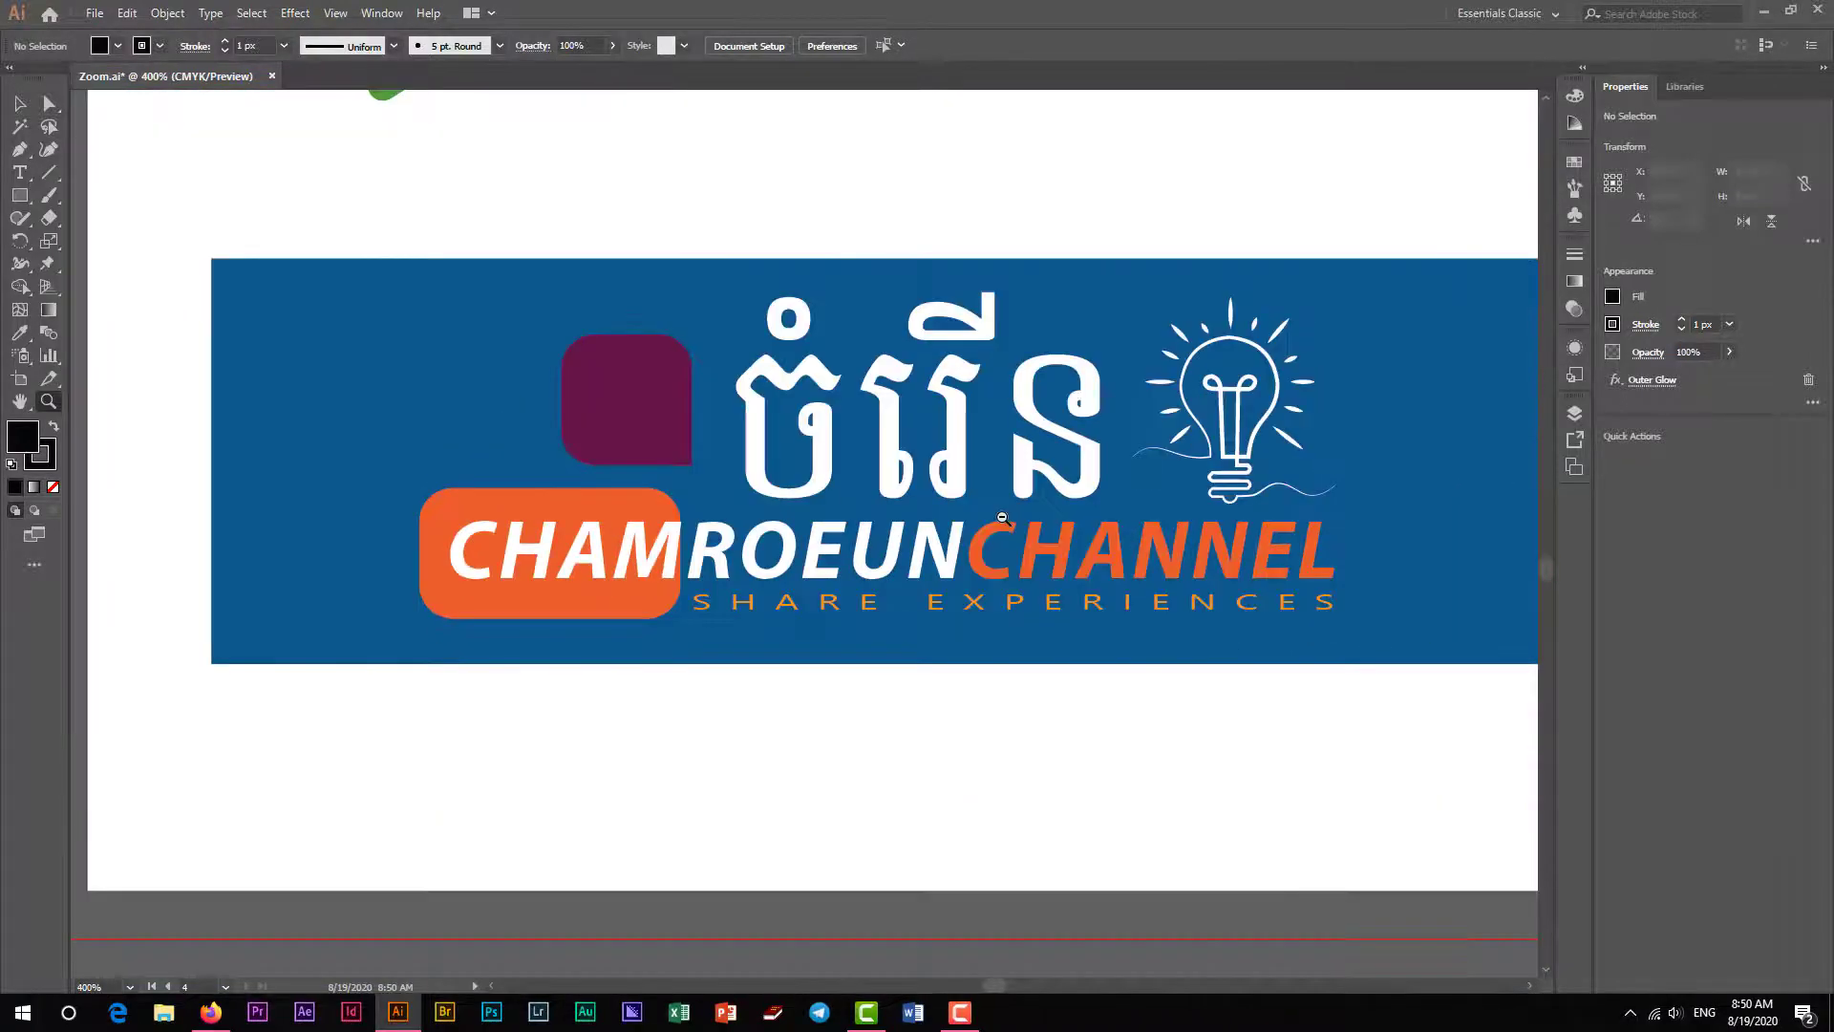
pyautogui.keyDown('alt'); pyautogui.click(1002, 517); pyautogui.keyUp('alt')
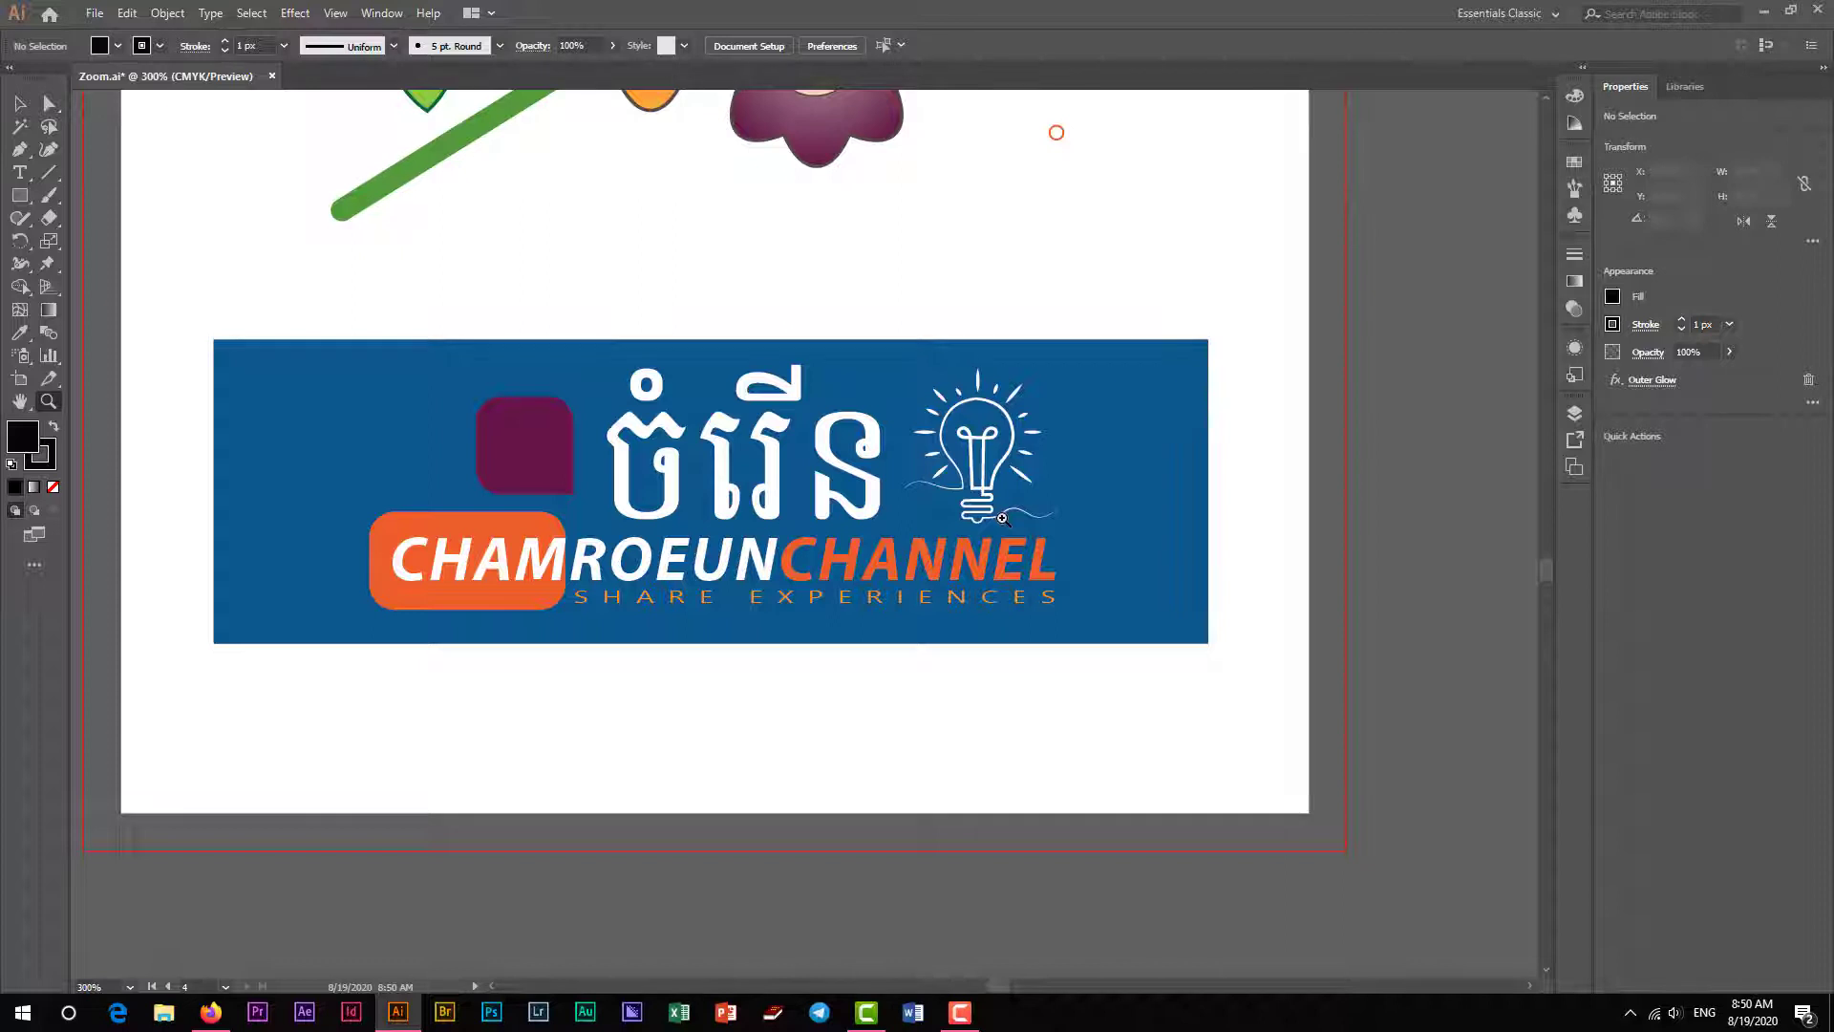
# Activate the Selection tool and temporarily switch to zooming to magnify the blank area above the logo banner.
pyautogui.click(20, 106)
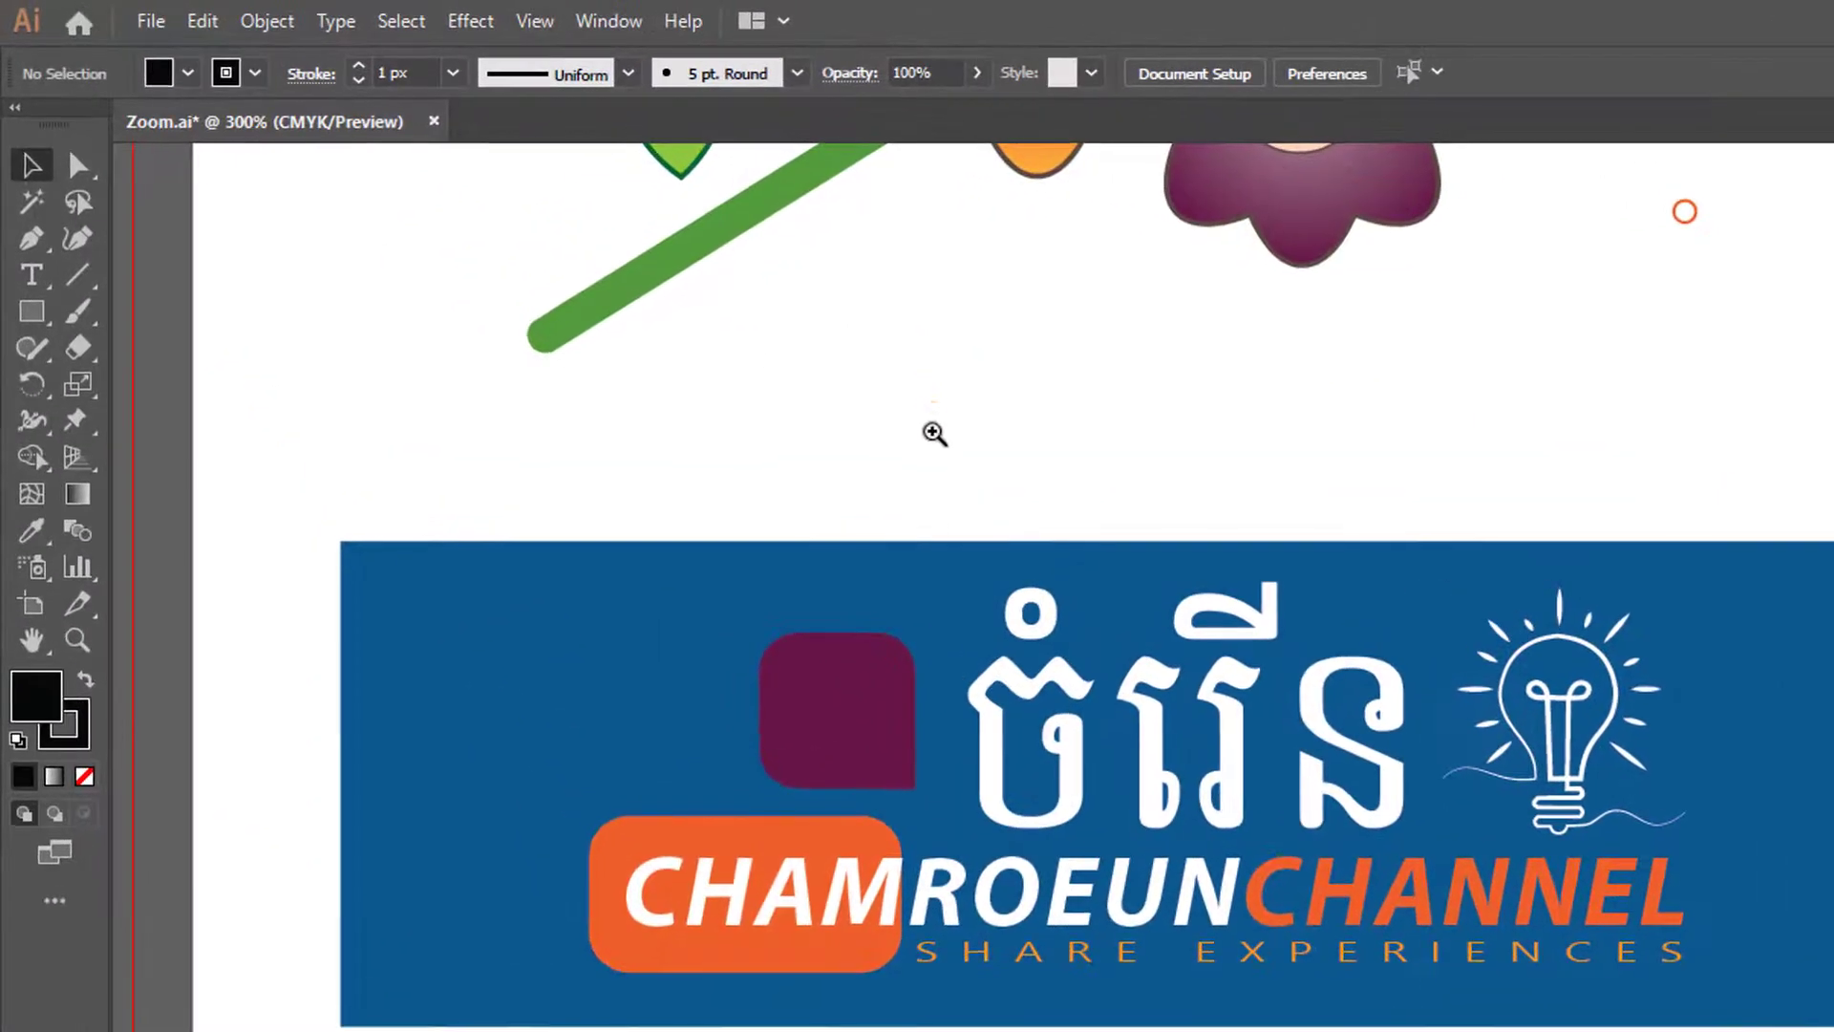
pyautogui.click(586, 272)
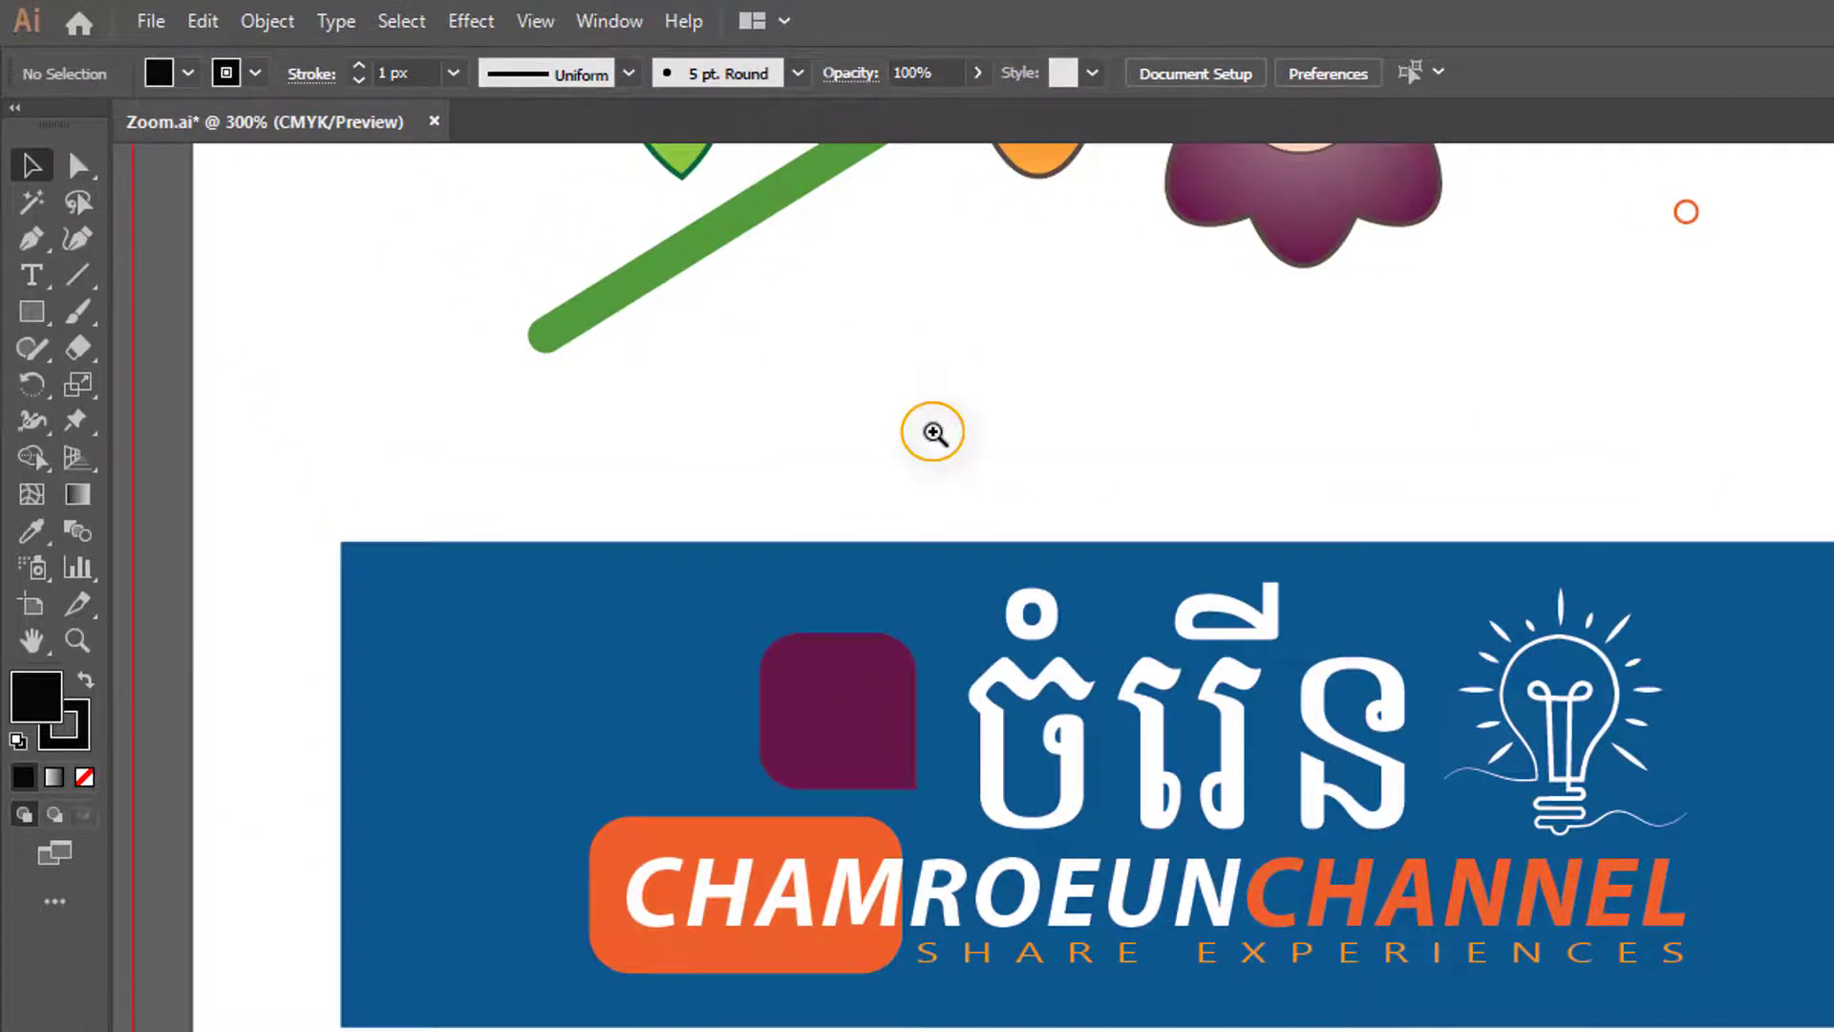
pyautogui.moveTo(934, 433); pyautogui.dragTo(1037, 552)
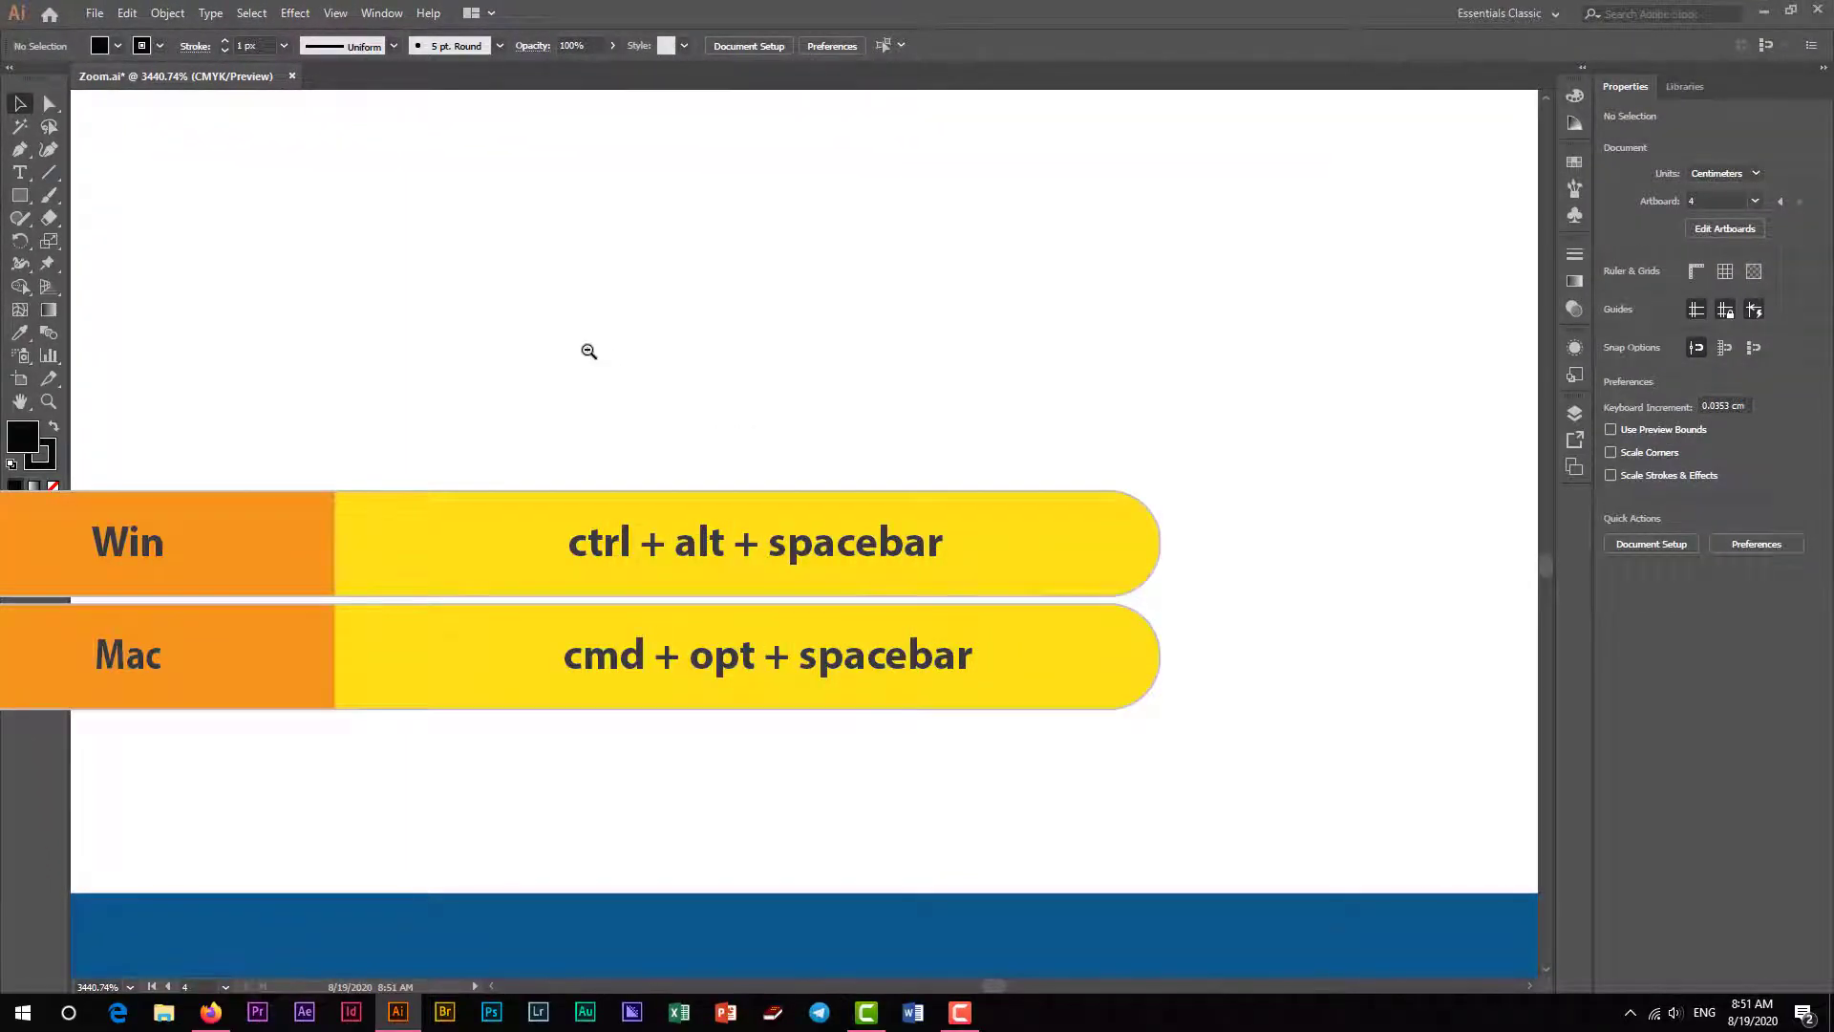
# Temporarily switch to zooming out and reduce the view to 33.33% to show all four artboards.
pyautogui.keyDown('alt'); pyautogui.click(571, 348); pyautogui.keyUp('alt')
pyautogui.keyDown('alt'); pyautogui.click(800, 435); pyautogui.keyUp('alt')
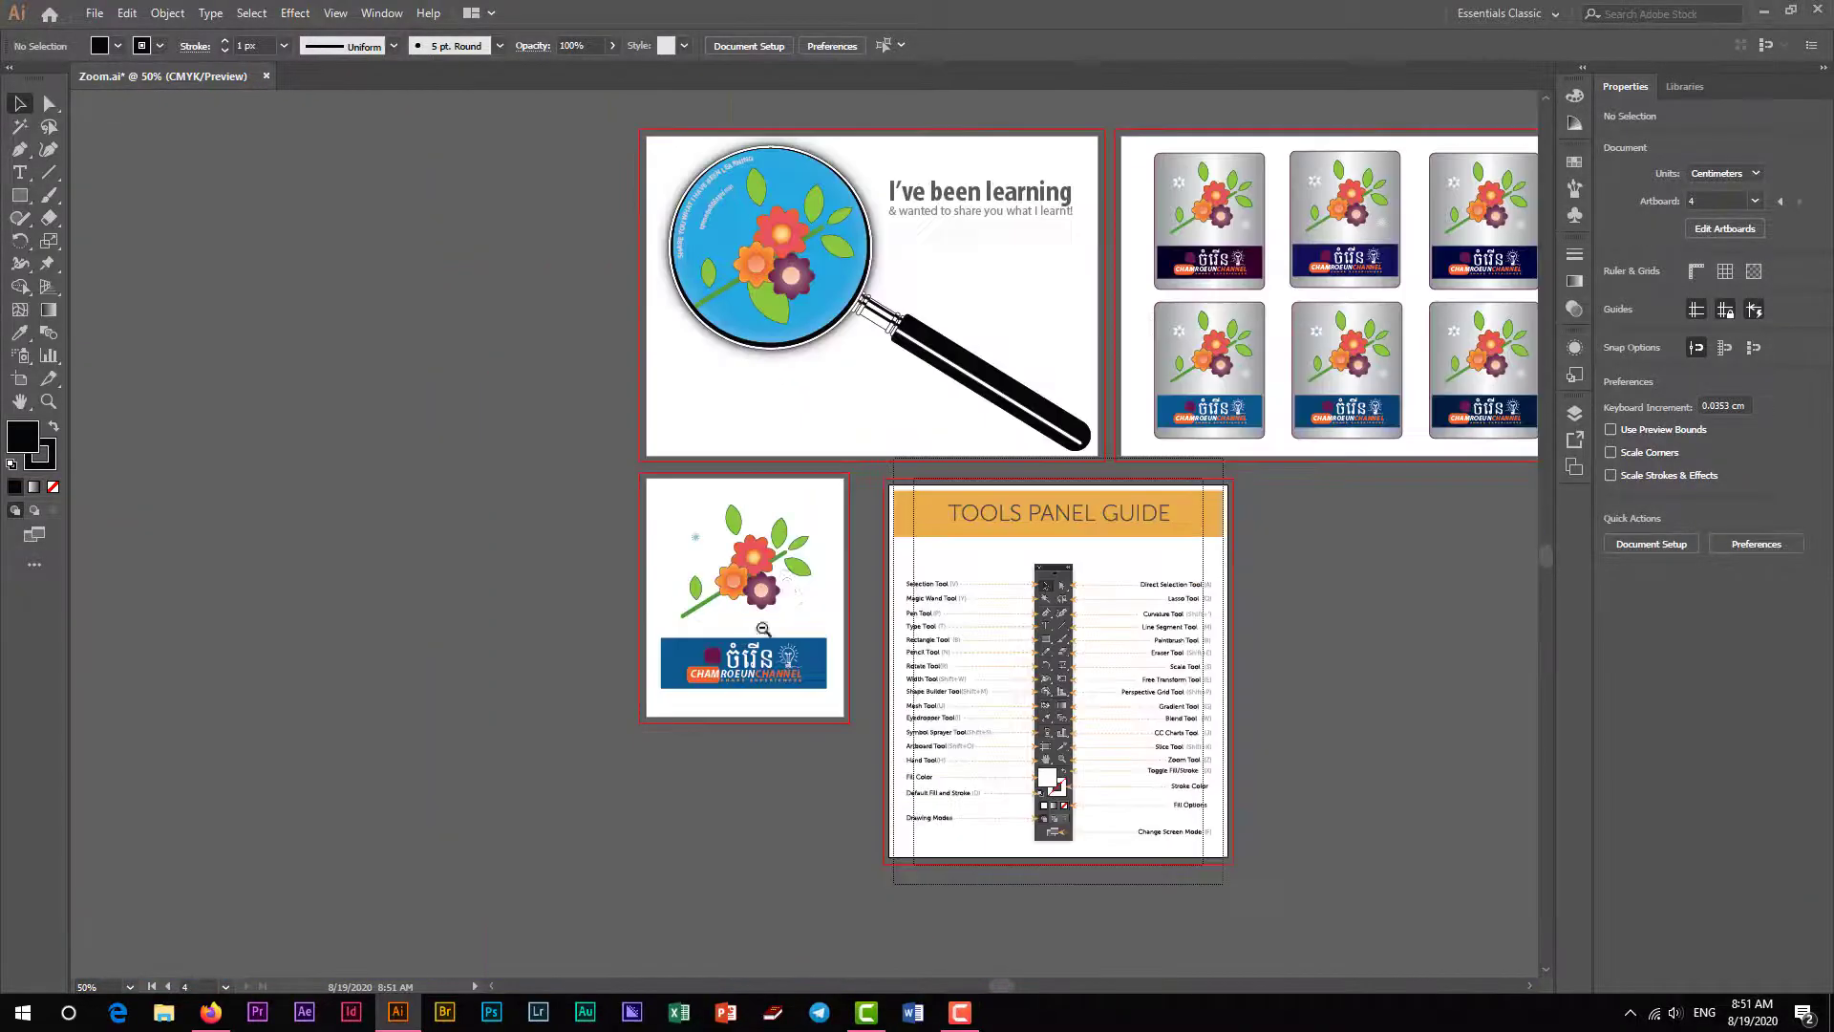
pyautogui.keyDown('alt'); pyautogui.click(789, 584); pyautogui.keyUp('alt')
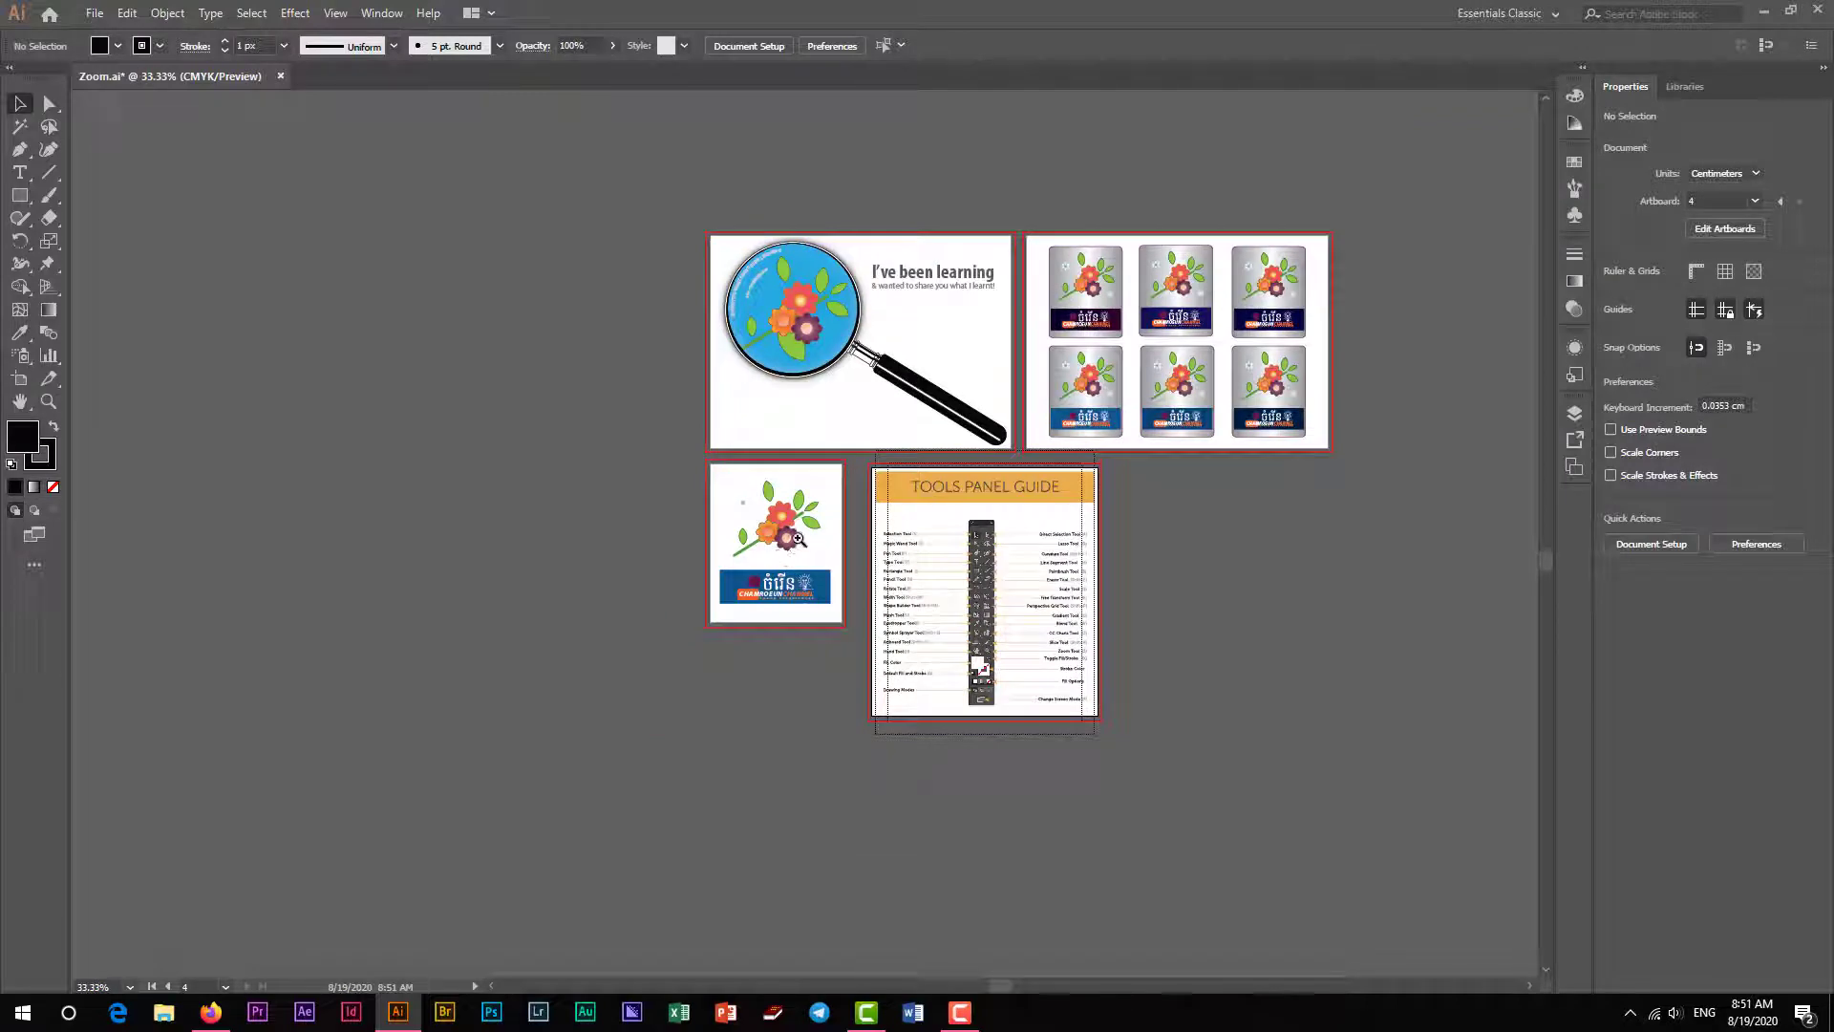
# Zoom in on the small flower artboard to 200% while keeping the Selection tool active.
pyautogui.click(798, 538)
pyautogui.click(798, 537)
pyautogui.click(798, 538)
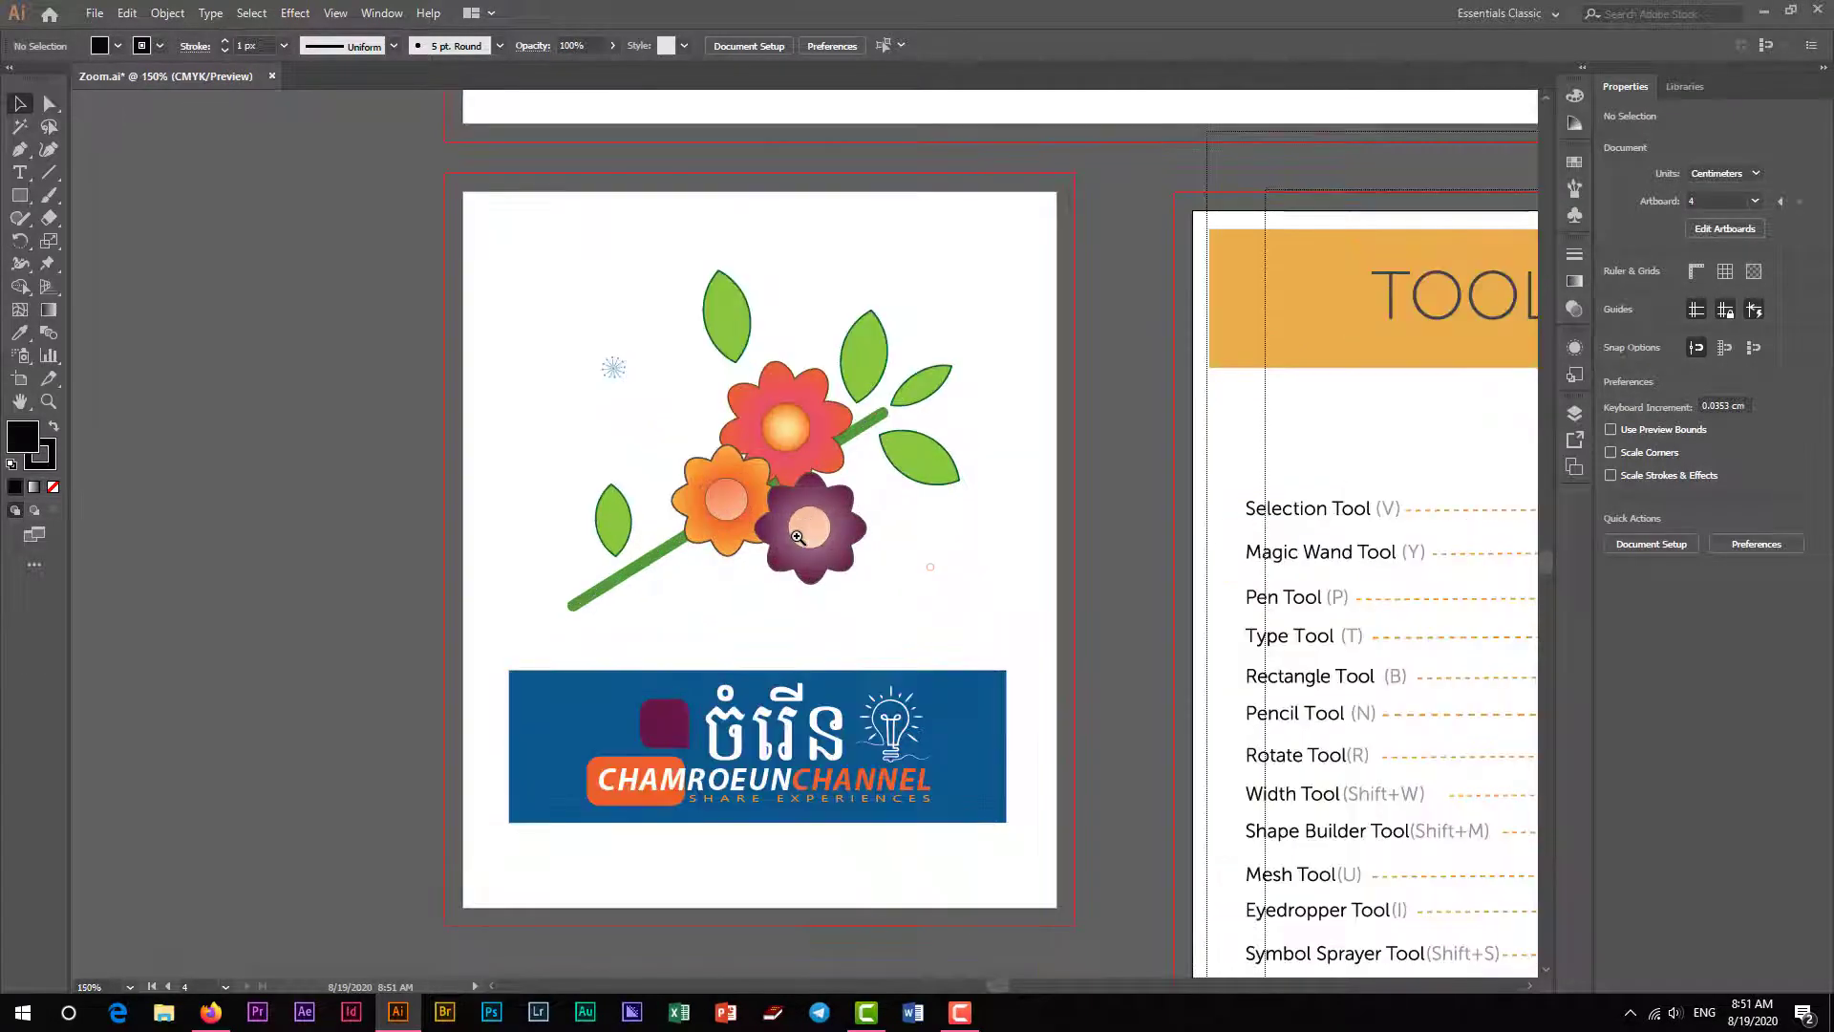
pyautogui.click(797, 538)
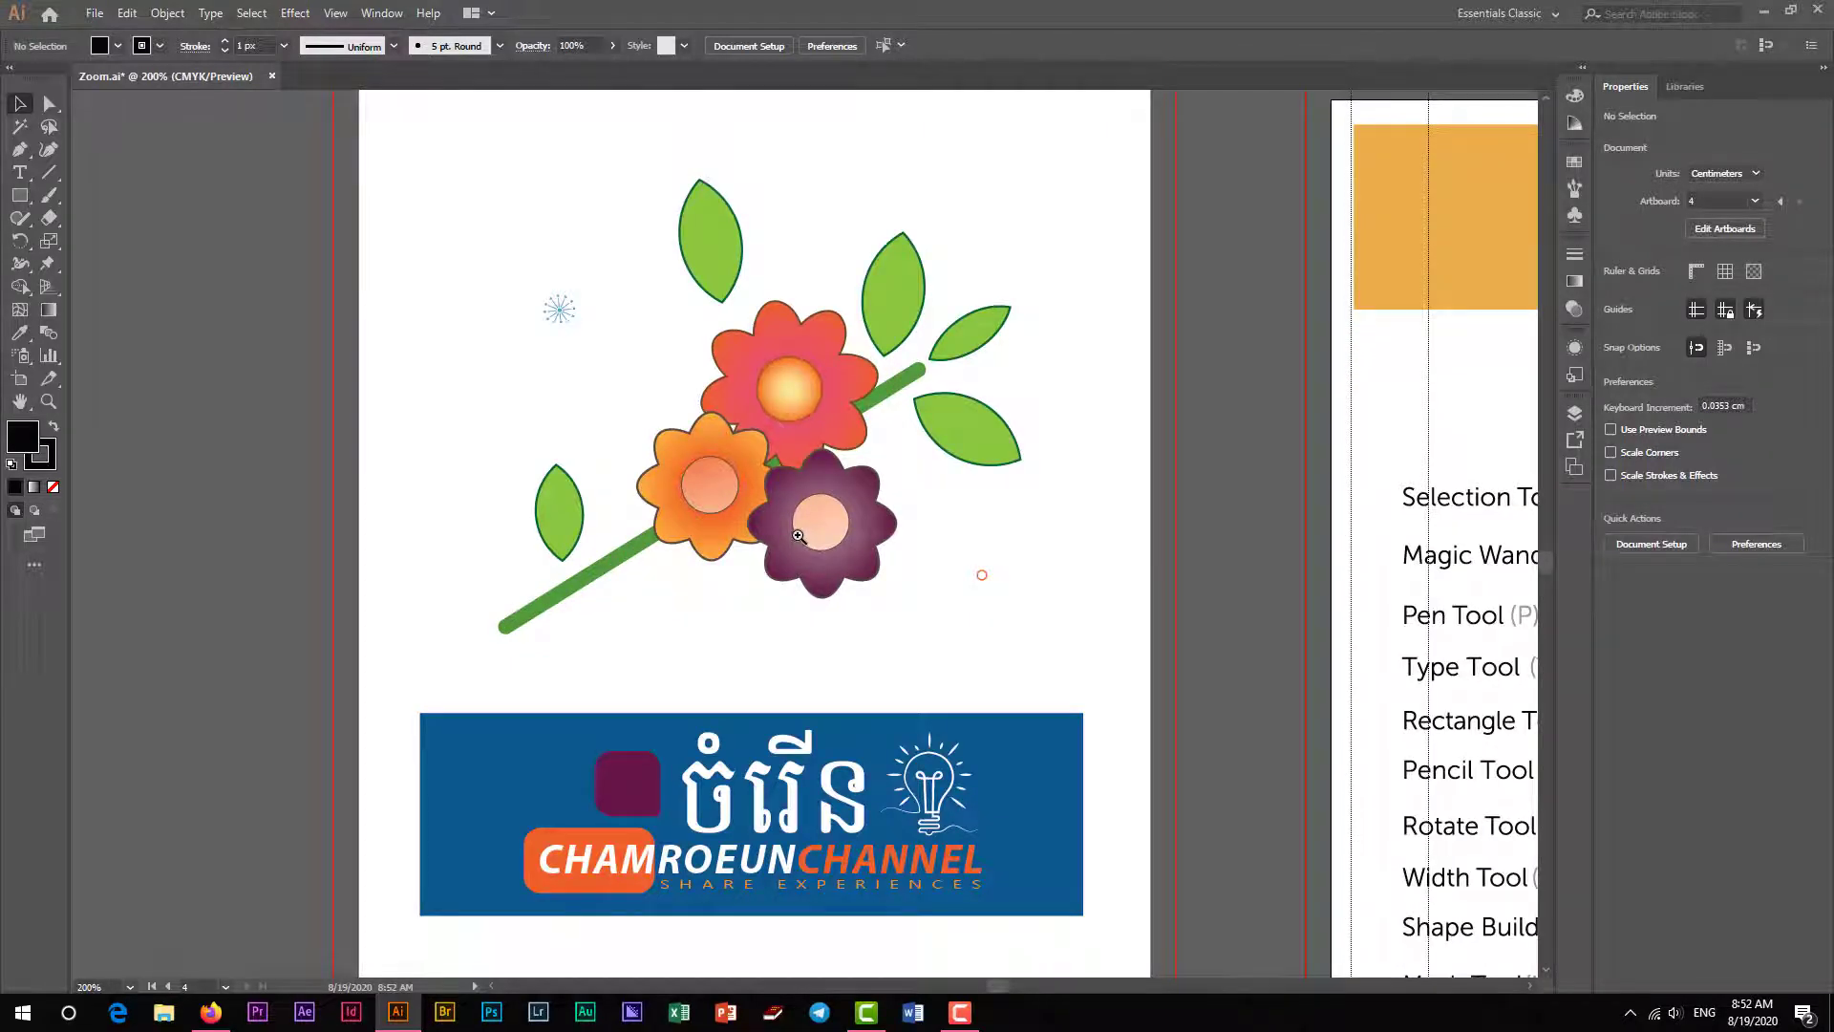
# Zoom out to 100%, and magnify the orange and purple flowers to 800% with the Selection tool kept active.
pyautogui.keyDown('alt'); pyautogui.click(798, 537); pyautogui.keyUp('alt')
pyautogui.keyDown('alt'); pyautogui.click(822, 535); pyautogui.keyUp('alt')
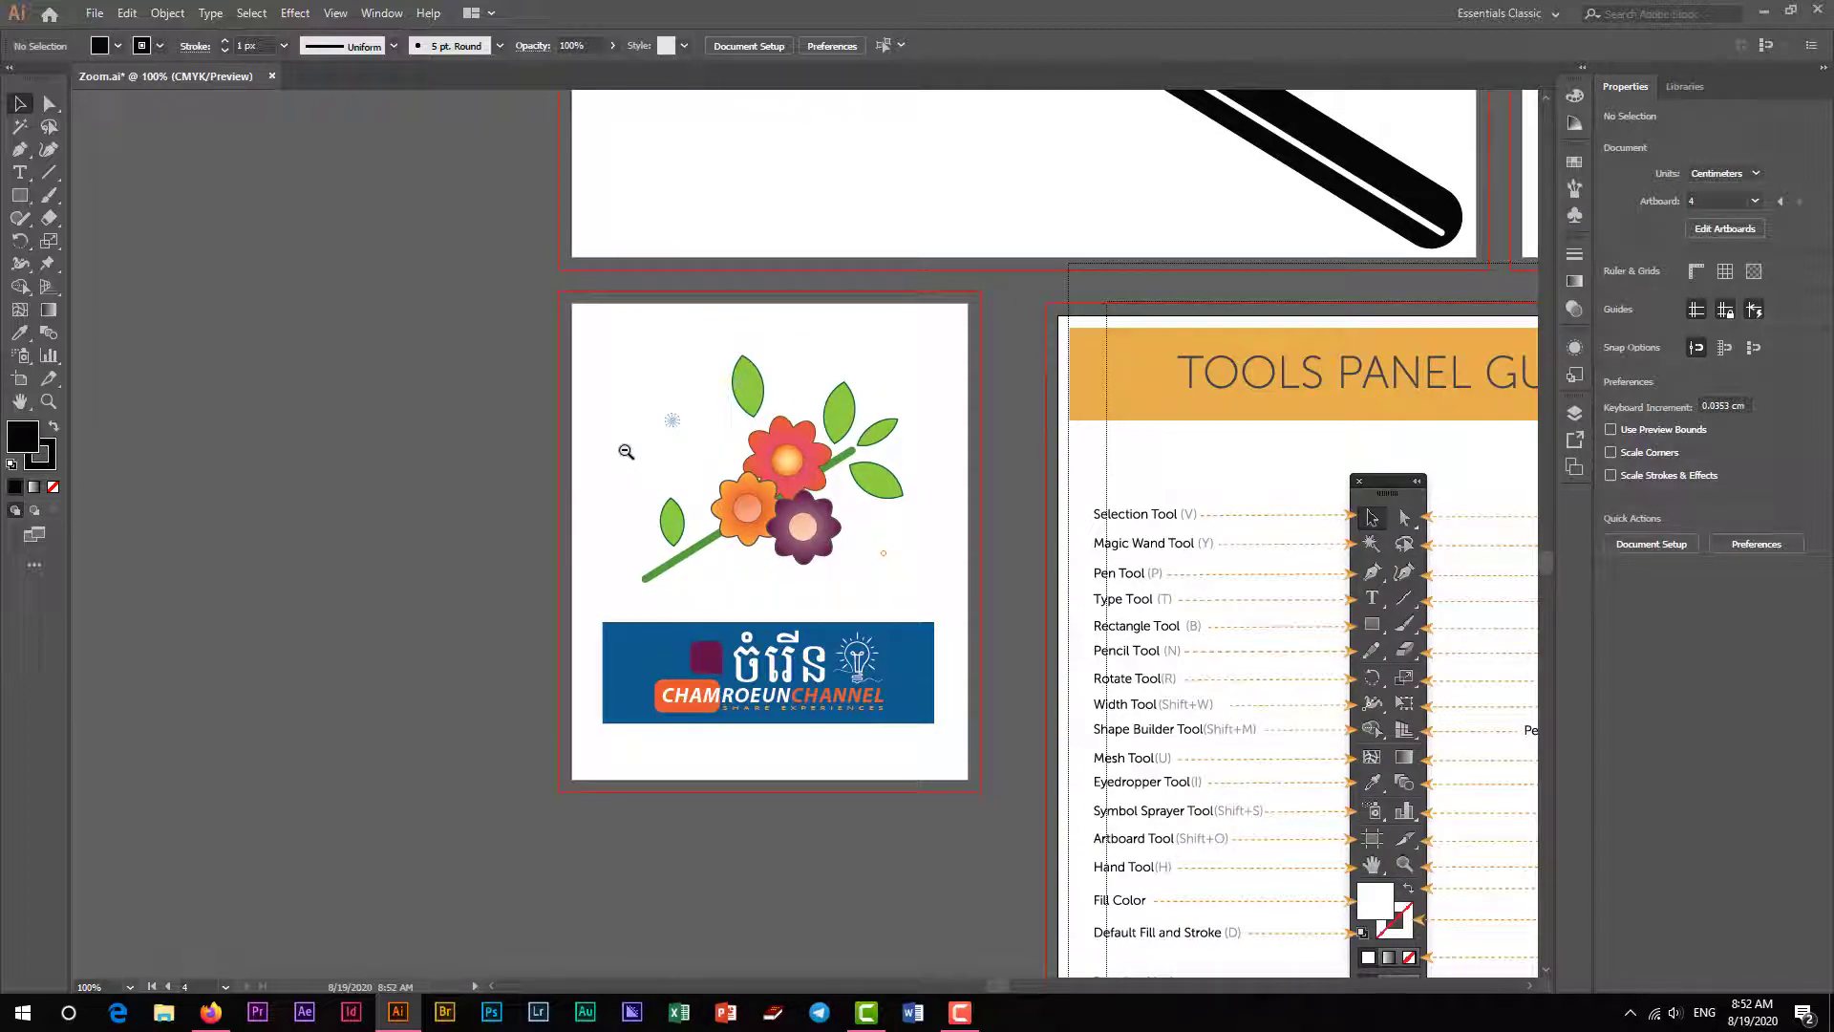
pyautogui.click(822, 545)
pyautogui.click(1016, 581)
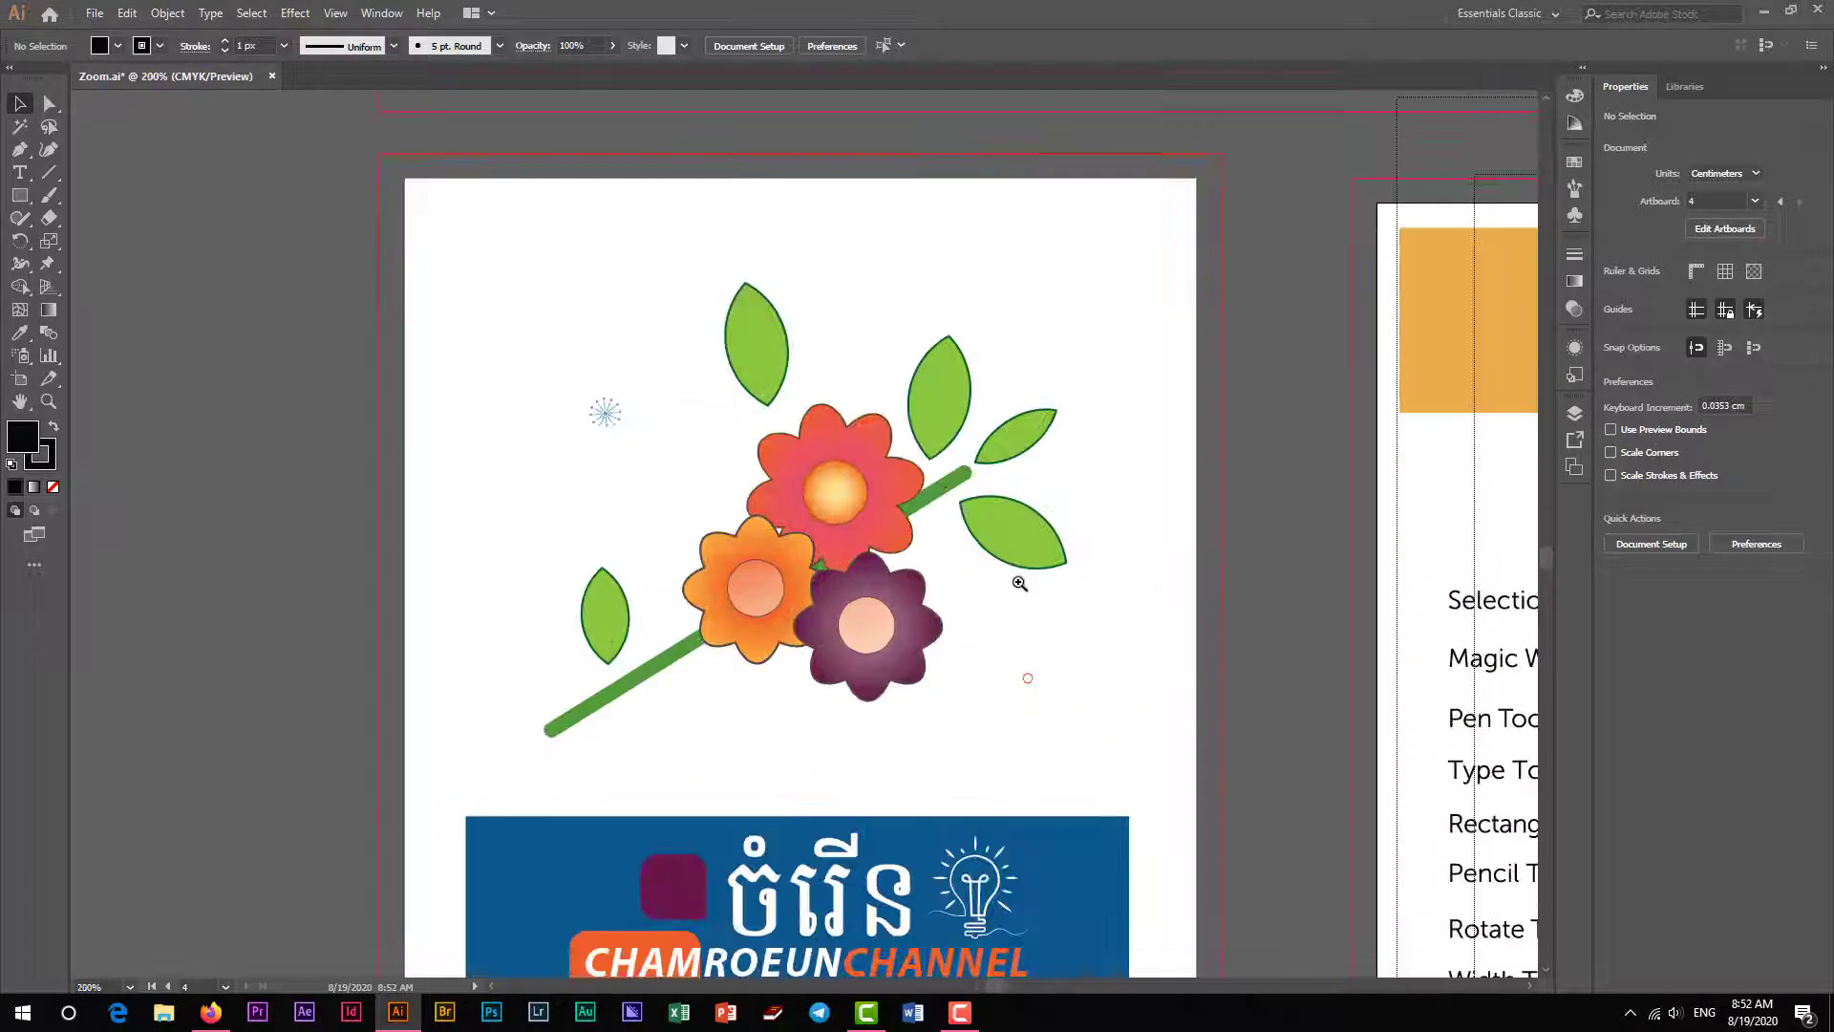
pyautogui.click(1015, 581)
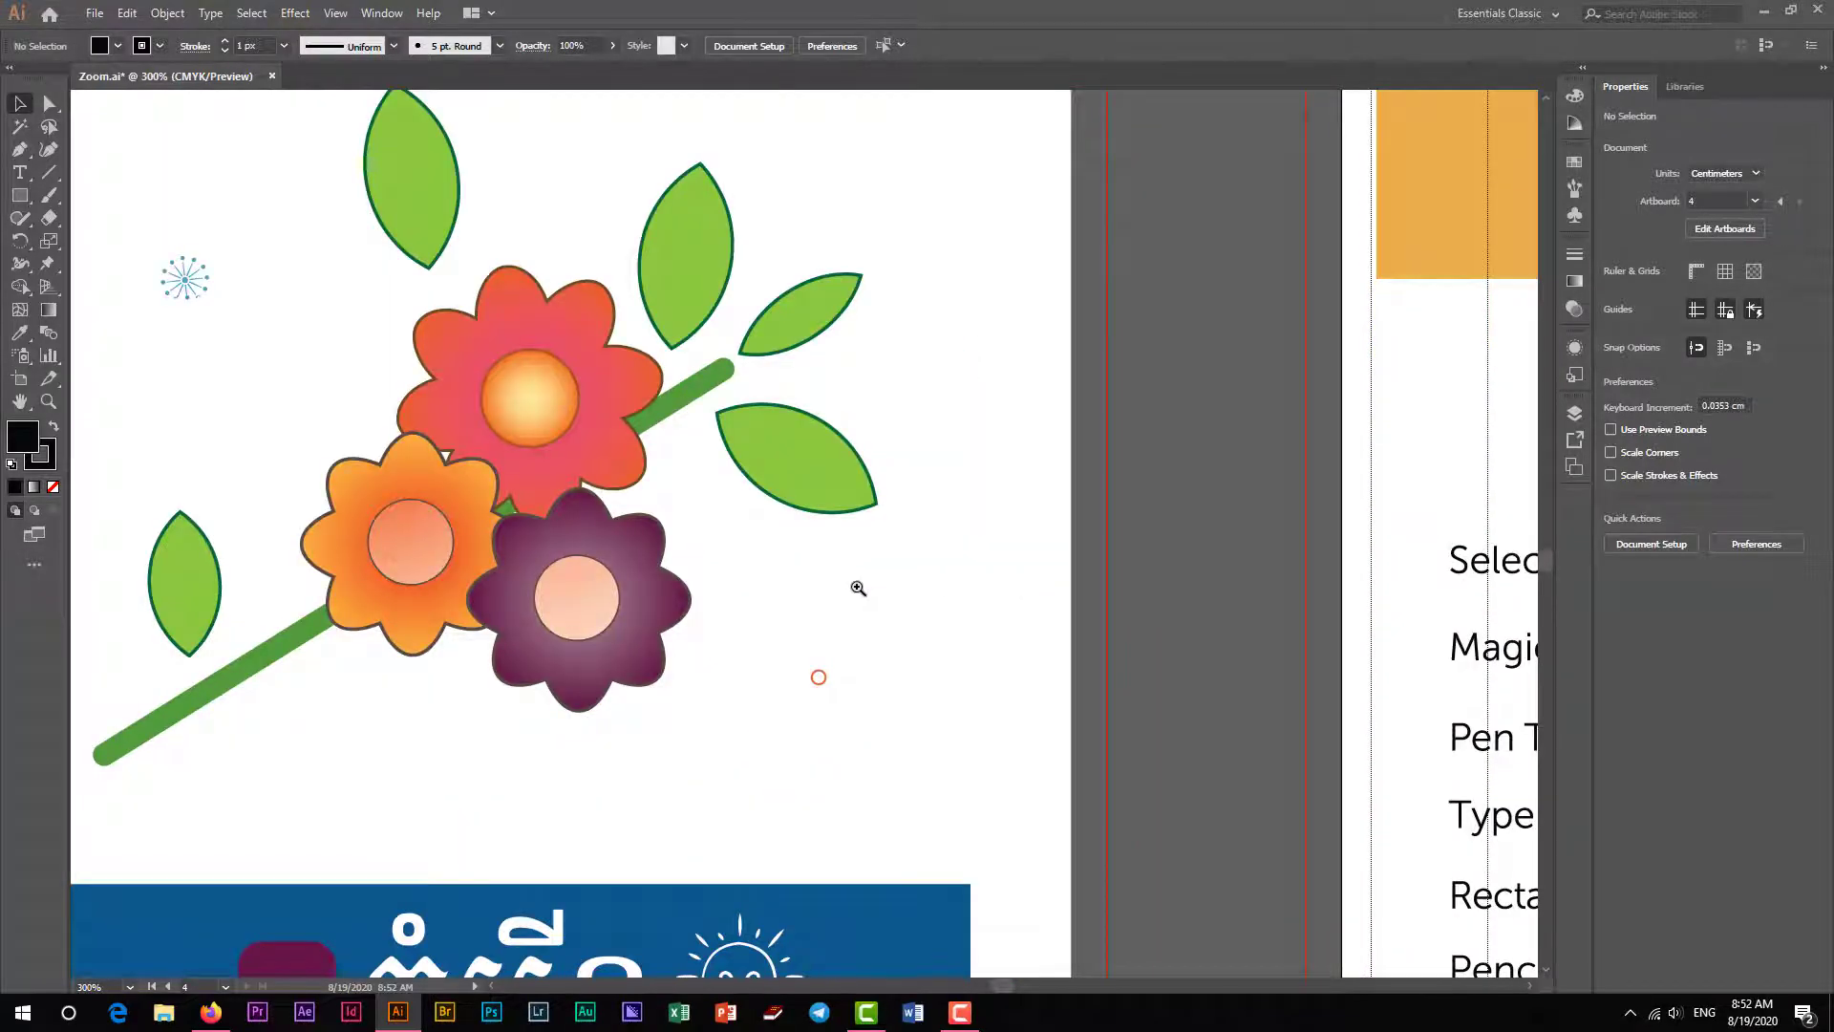
pyautogui.moveTo(295, 599); pyautogui.dragTo(672, 520)
pyautogui.press('v')
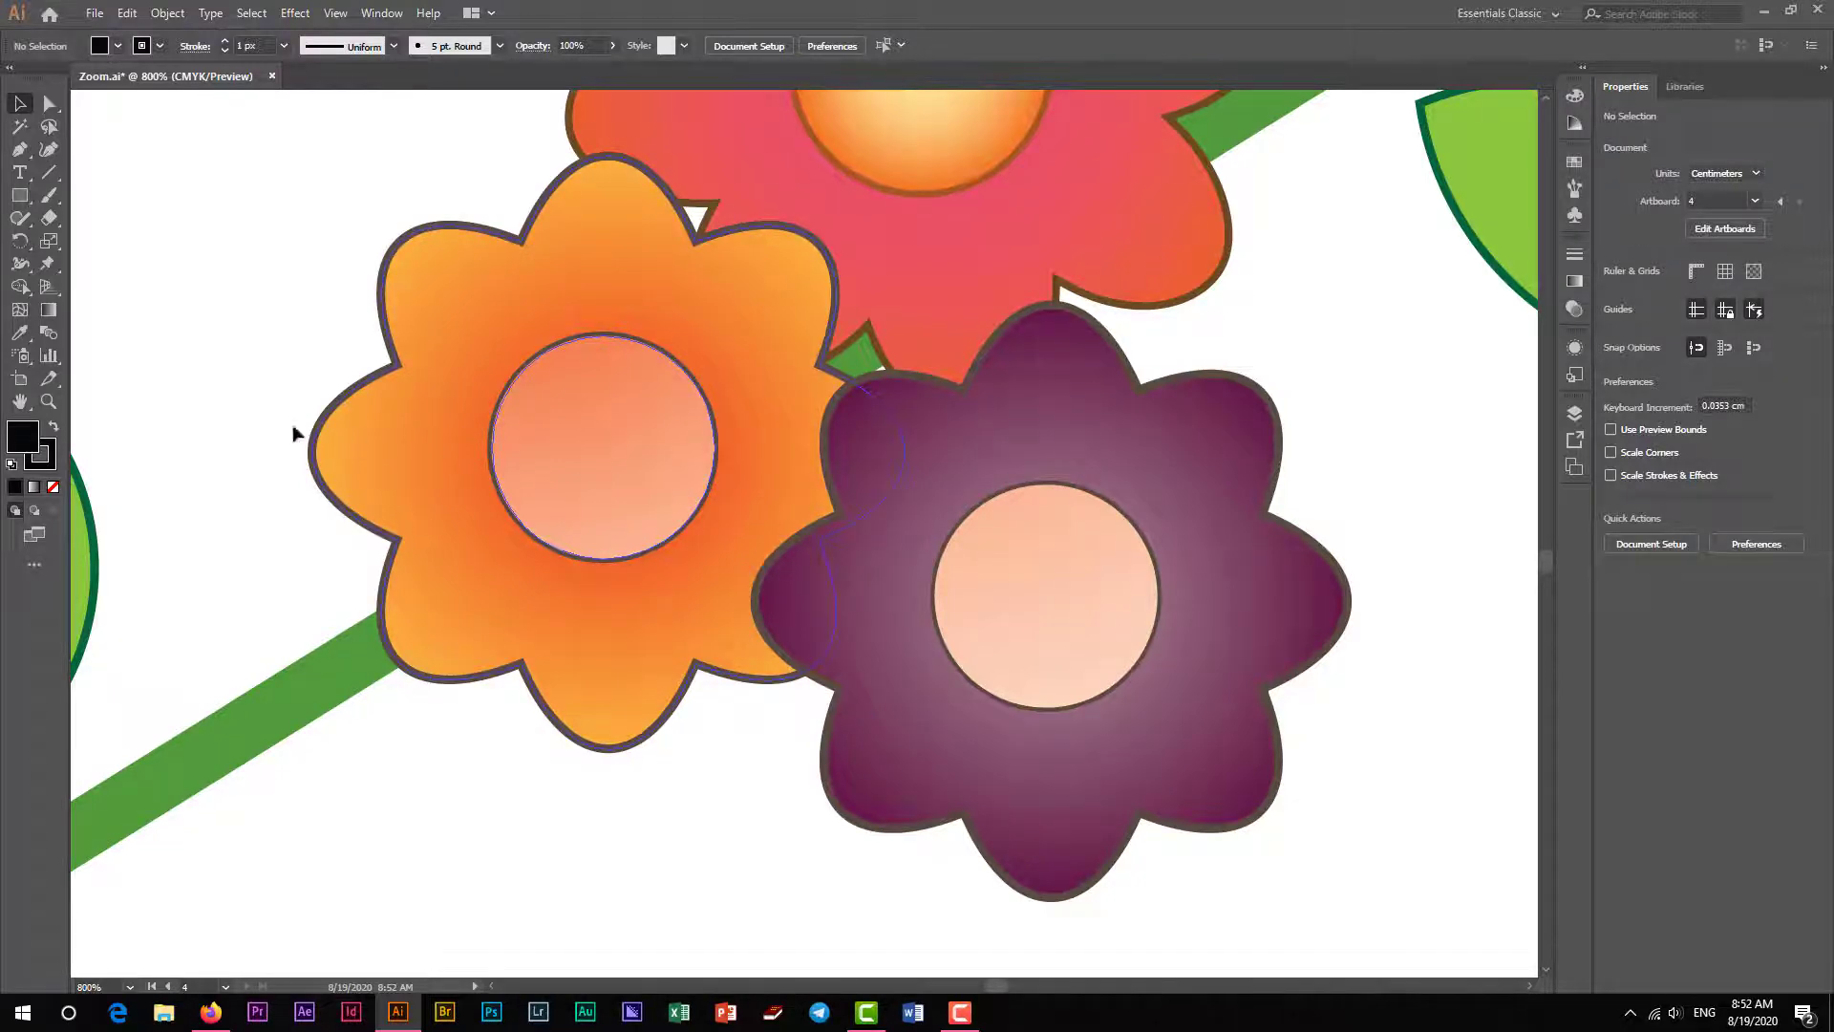
# Pan around the enlarged artwork with the Hand tool, from the lone leaf past the blue starburst to the red flower.
pyautogui.click(20, 401)
pyautogui.moveTo(246, 524); pyautogui.dragTo(802, 546)
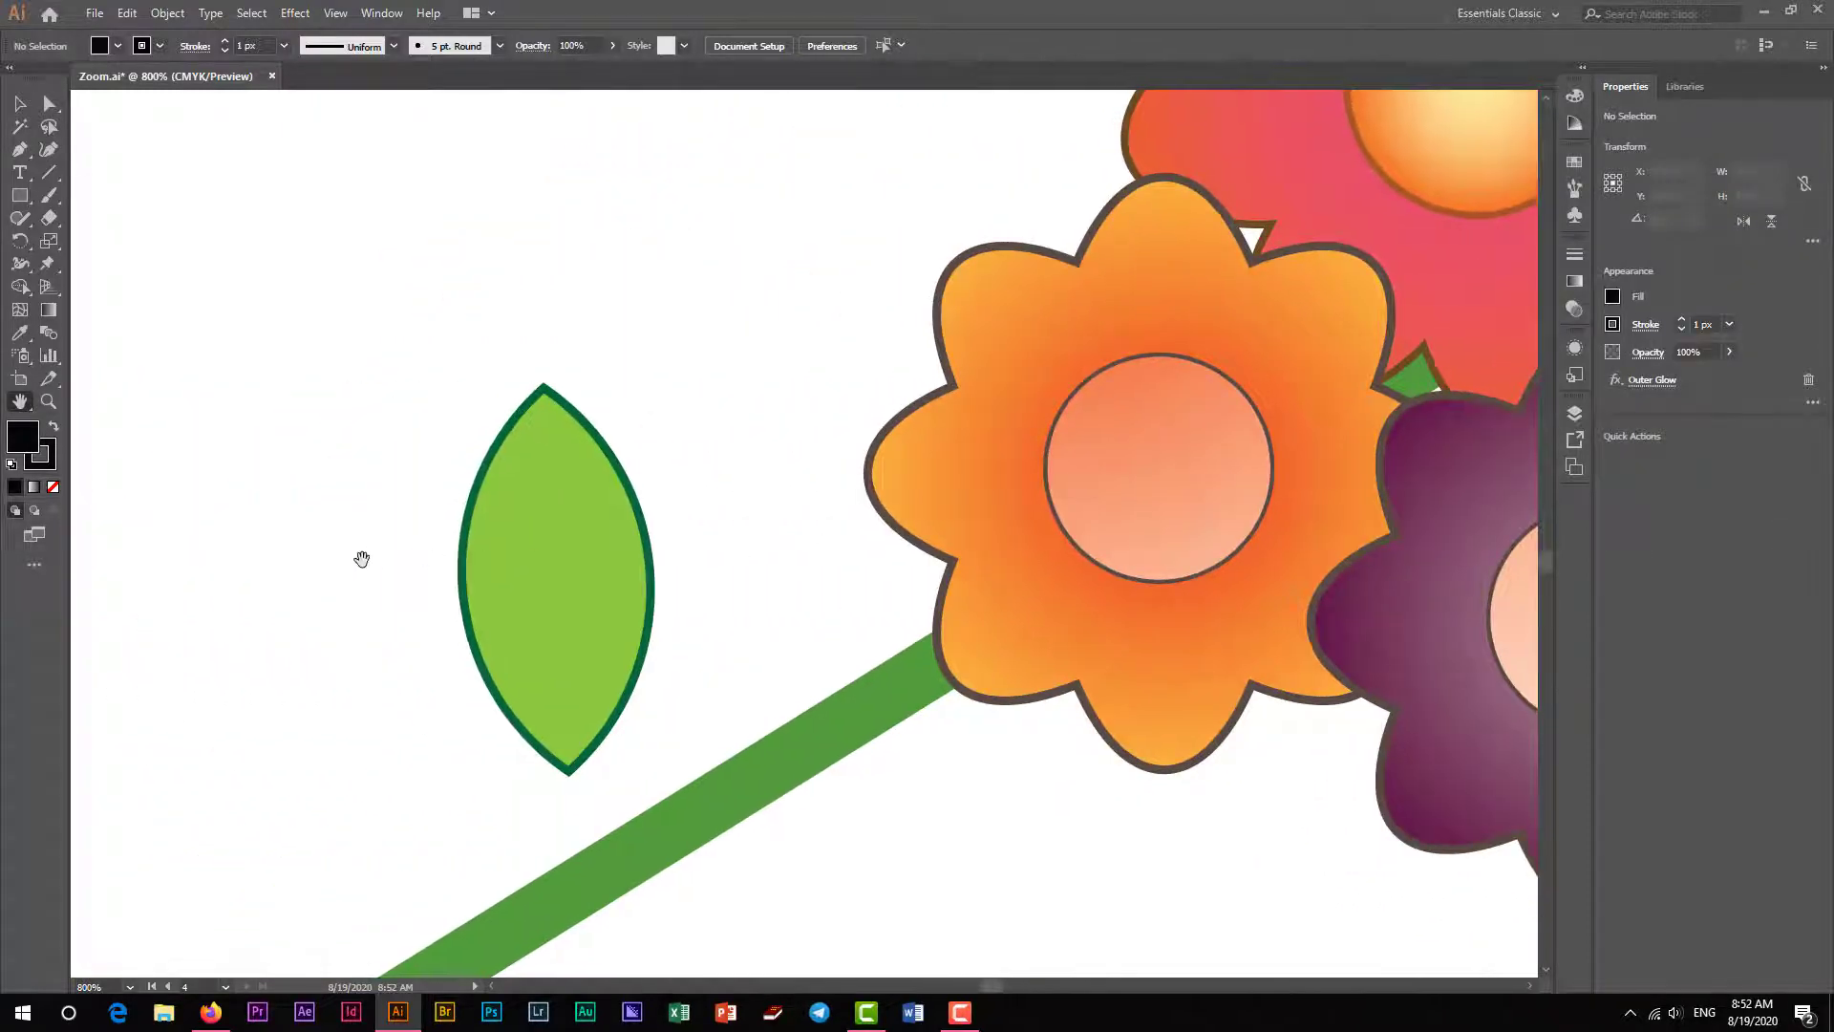
pyautogui.moveTo(363, 559); pyautogui.dragTo(749, 401)
pyautogui.moveTo(572, 577); pyautogui.dragTo(622, 811)
pyautogui.moveTo(1216, 127); pyautogui.dragTo(821, 729)
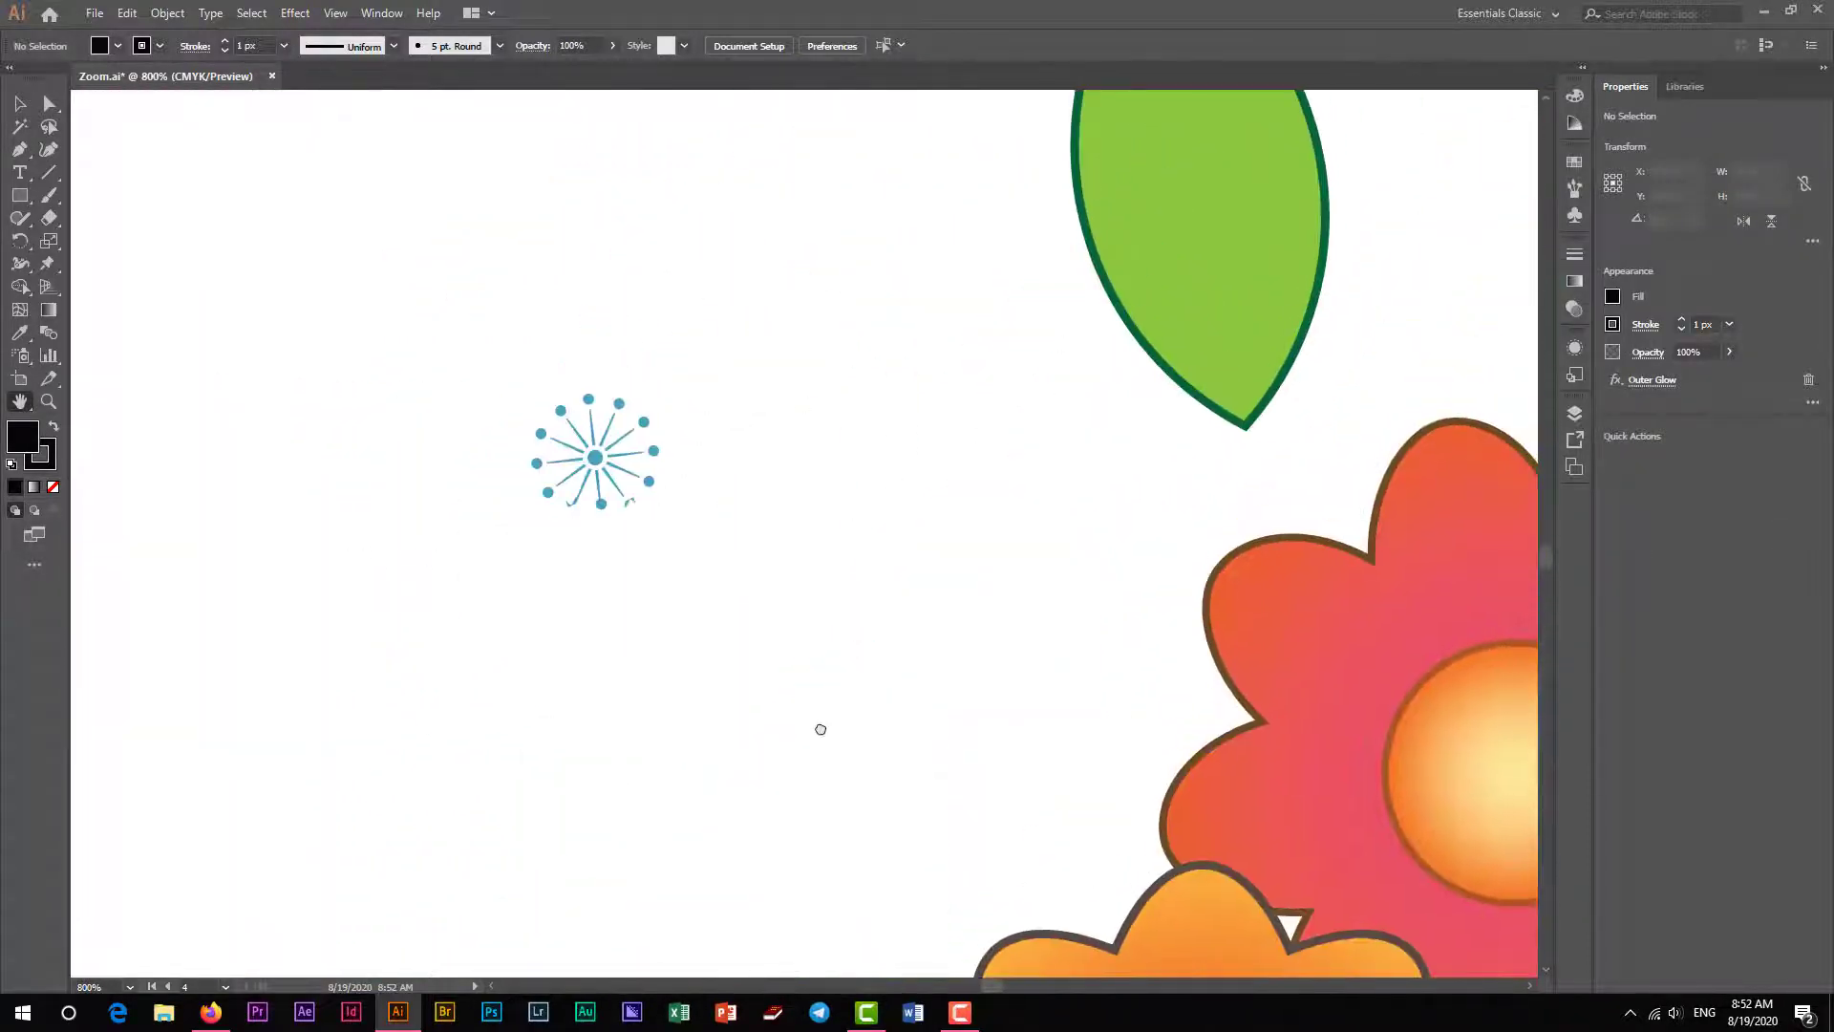
pyautogui.moveTo(971, 528); pyautogui.dragTo(529, 831)
pyautogui.moveTo(921, 590); pyautogui.dragTo(625, 516)
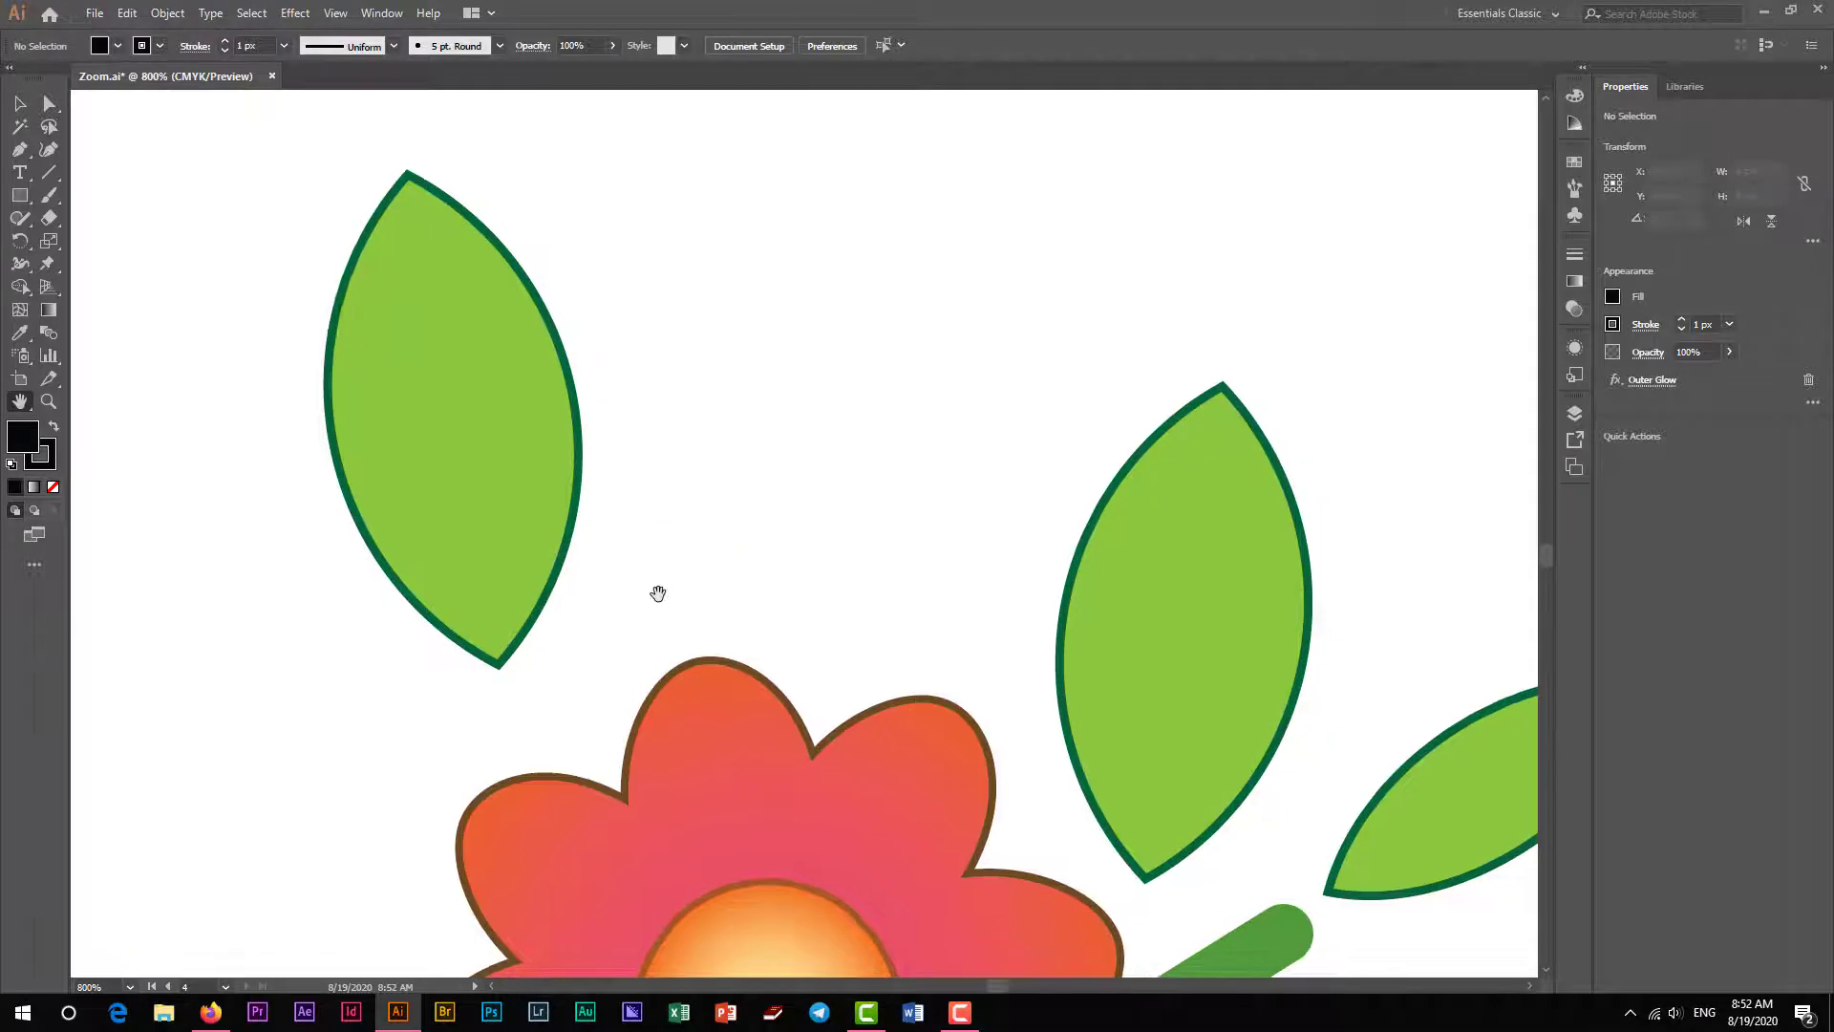
pyautogui.moveTo(658, 593); pyautogui.dragTo(643, 377)
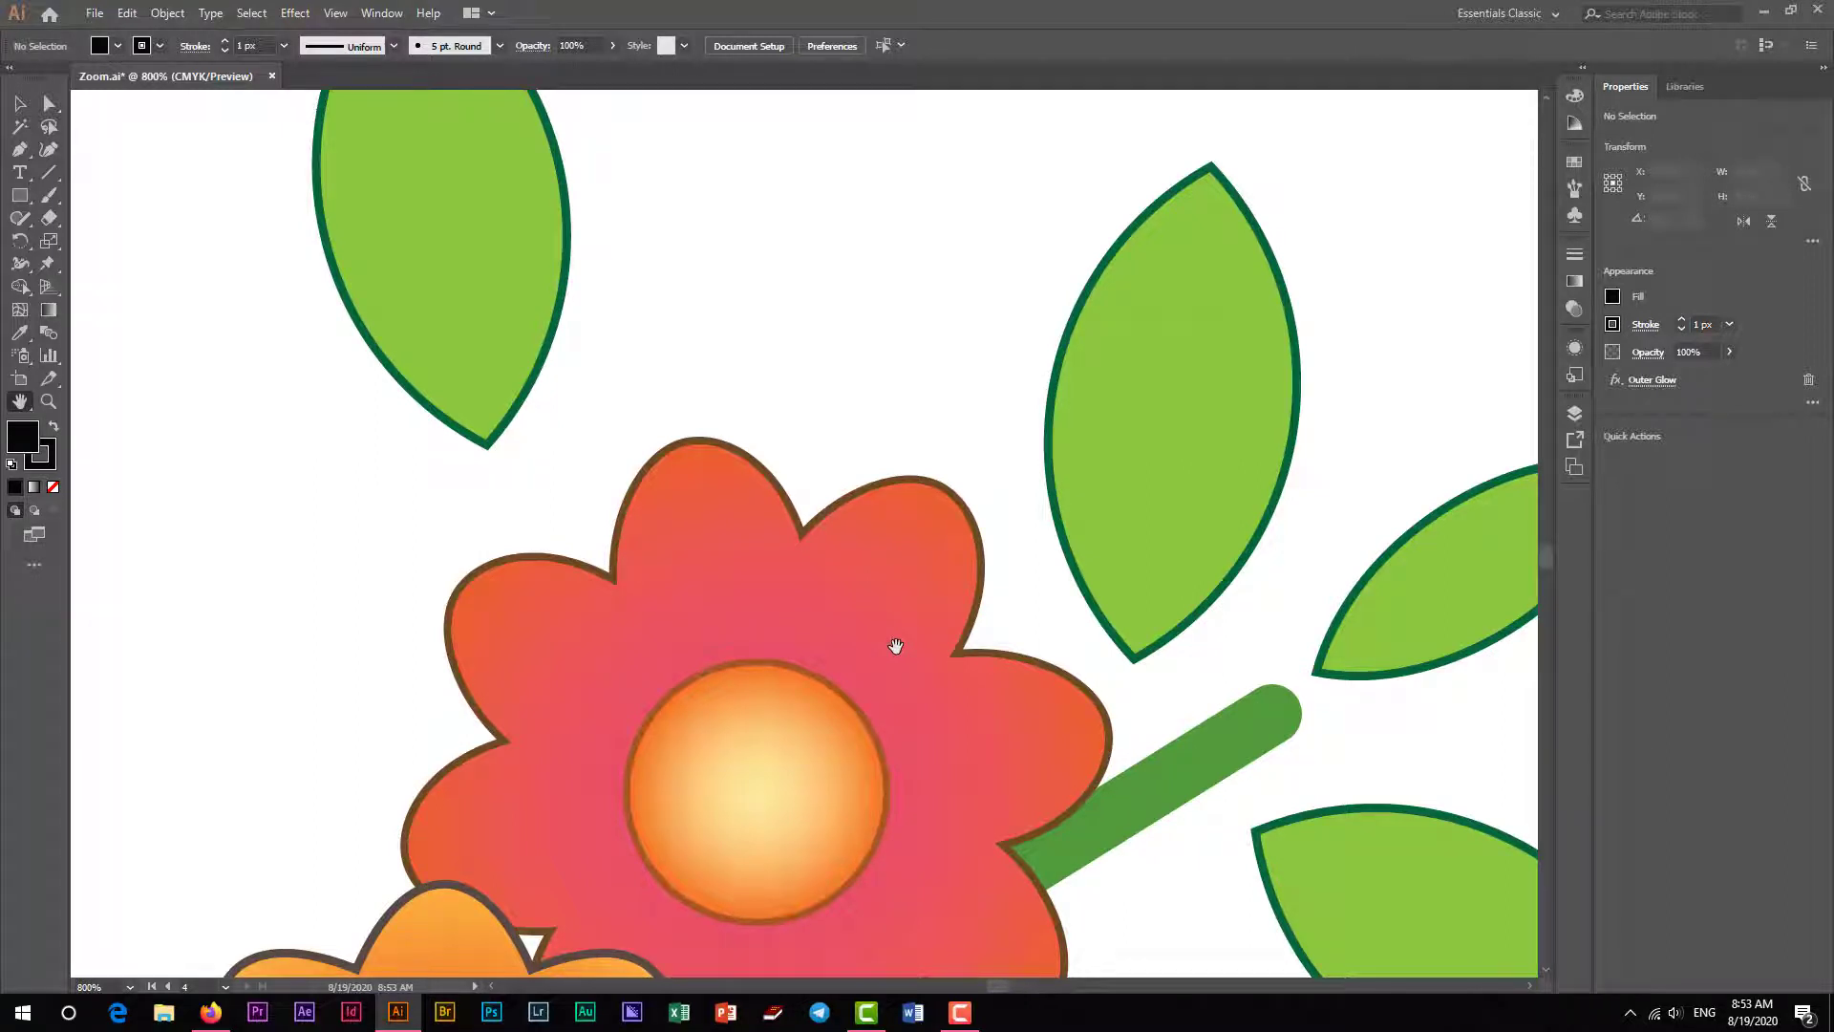
# Activate the Selection tool and temporarily switch to panning to look over the starburst and the leaves above the red flower.
pyautogui.click(21, 107)
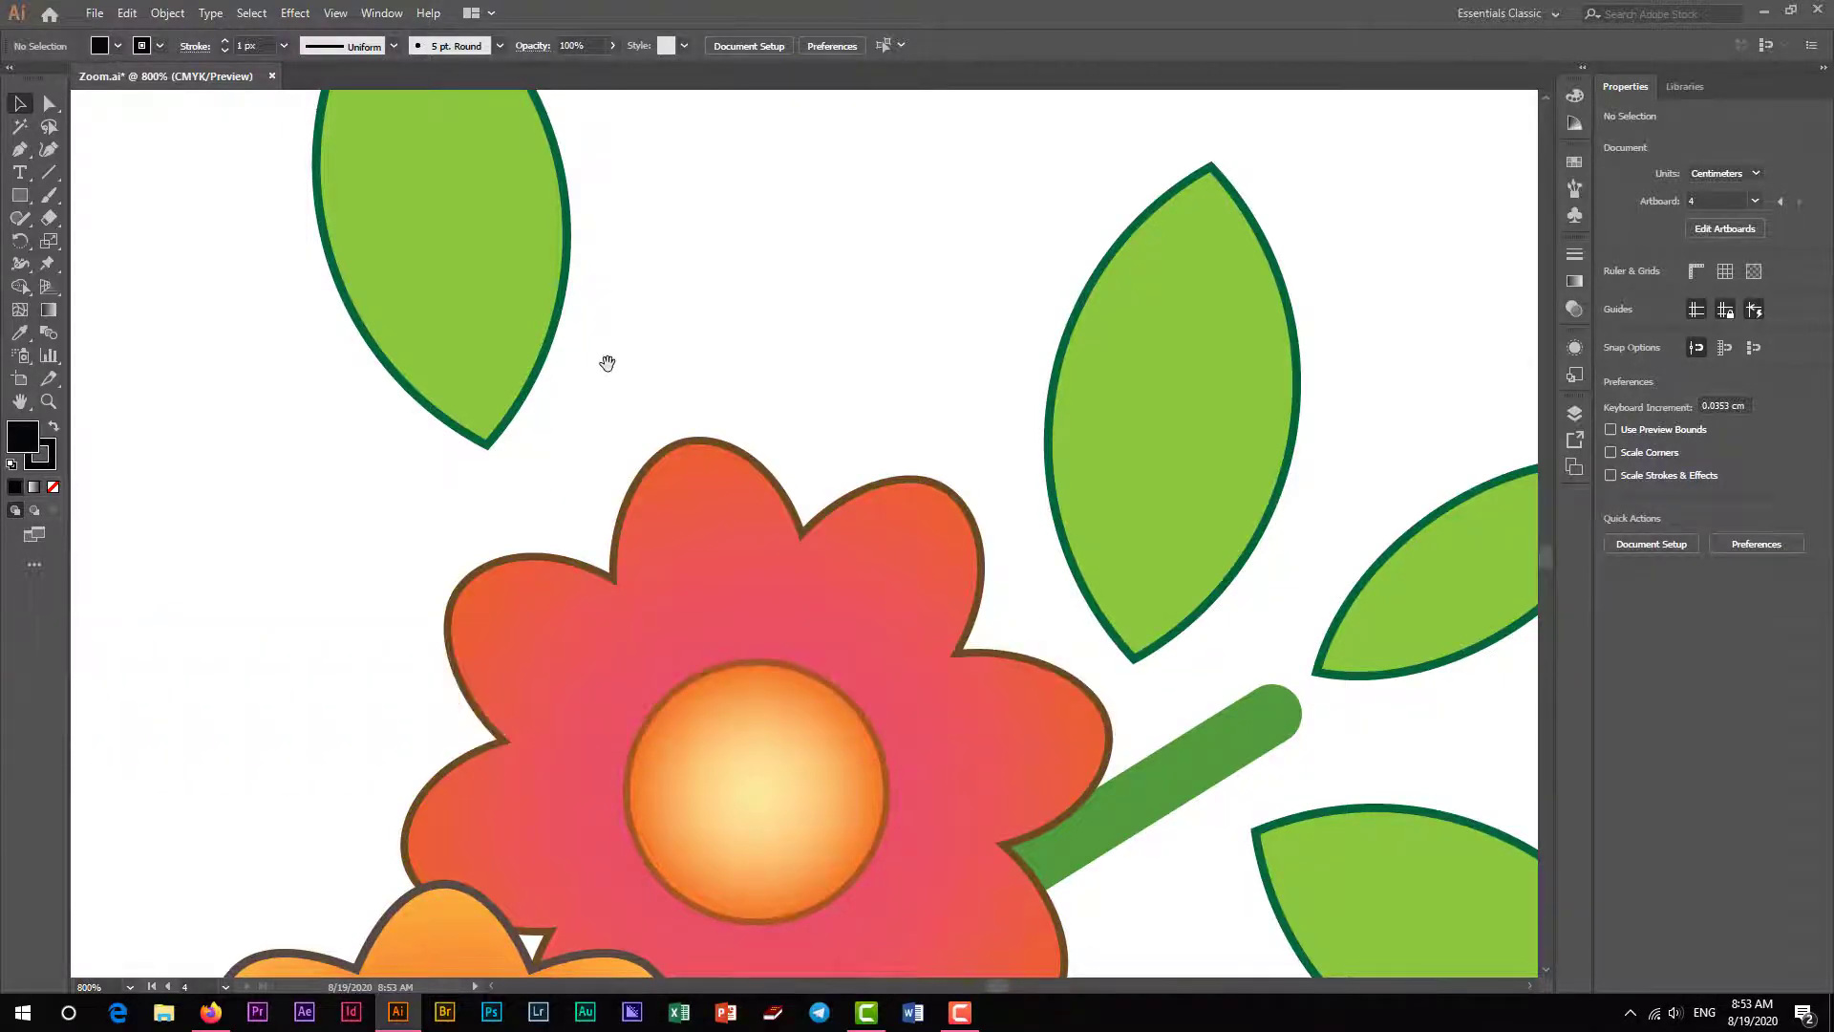
pyautogui.moveTo(606, 360); pyautogui.dragTo(981, 506)
pyautogui.moveTo(548, 413); pyautogui.dragTo(803, 455)
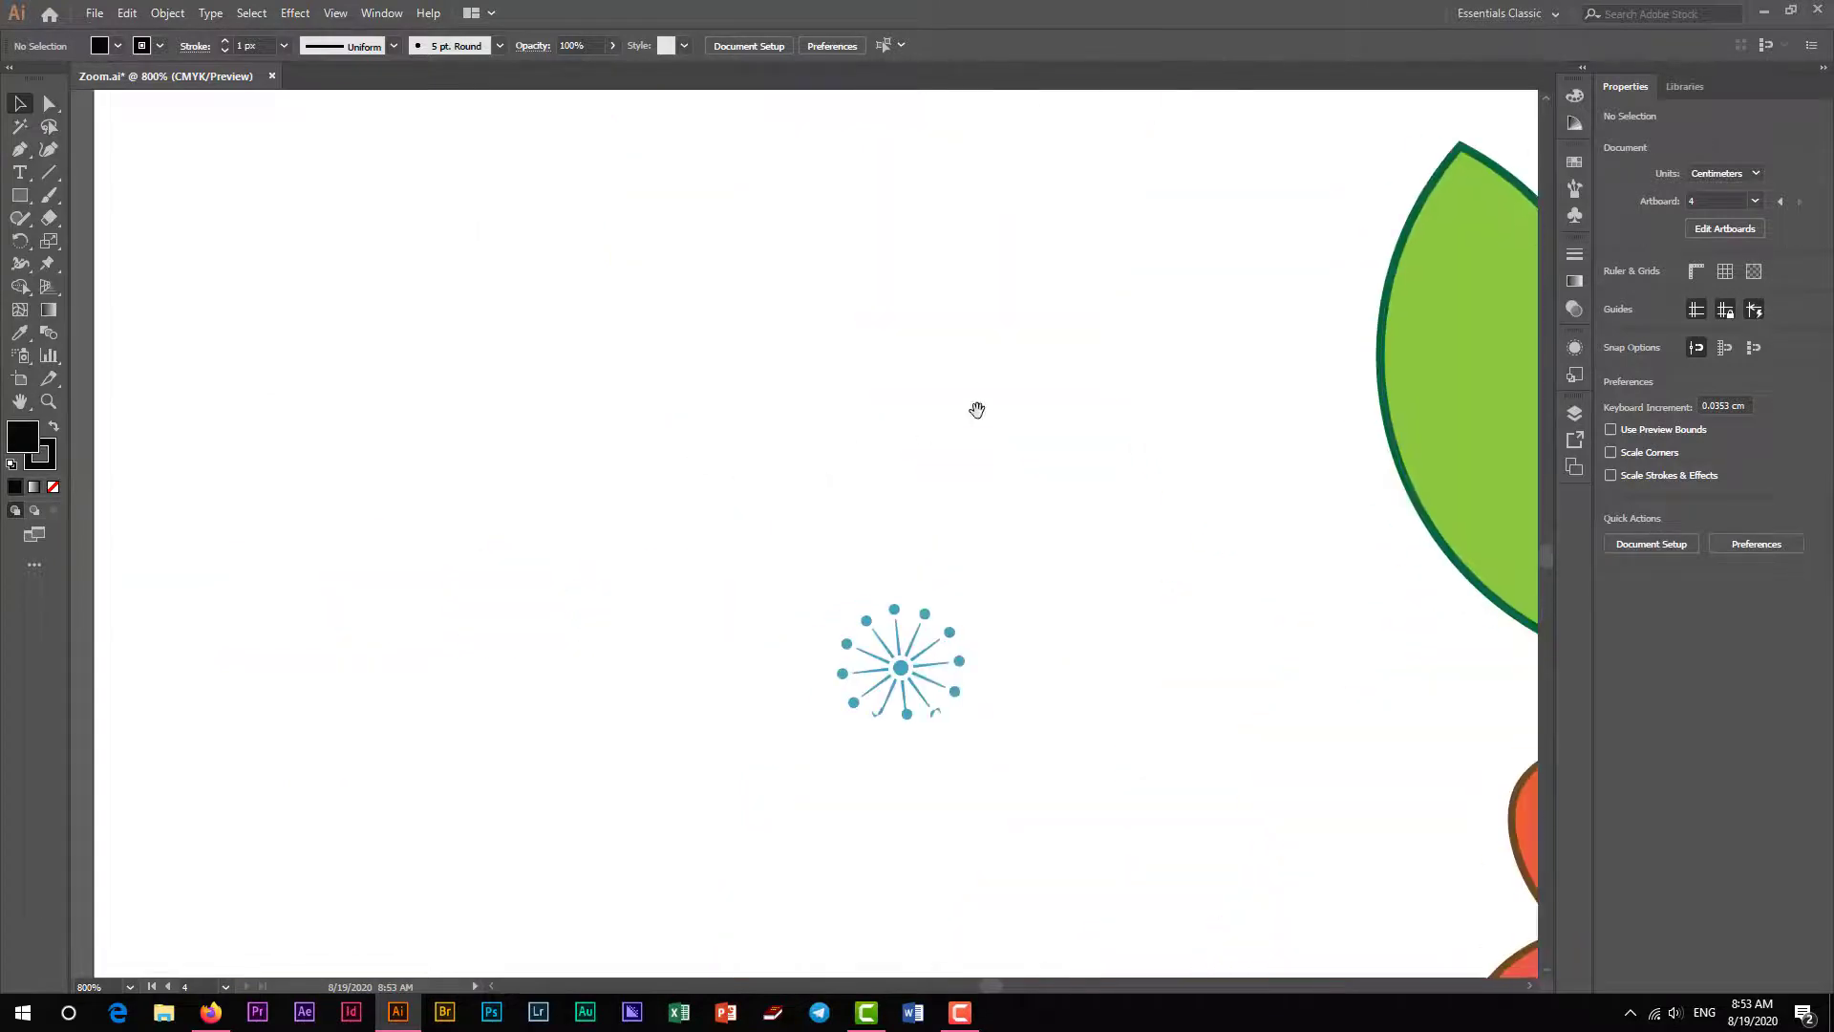
pyautogui.moveTo(1091, 378); pyautogui.dragTo(520, 516)
pyautogui.moveTo(1447, 574); pyautogui.dragTo(685, 511)
pyautogui.moveTo(1574, 466); pyautogui.dragTo(559, 507)
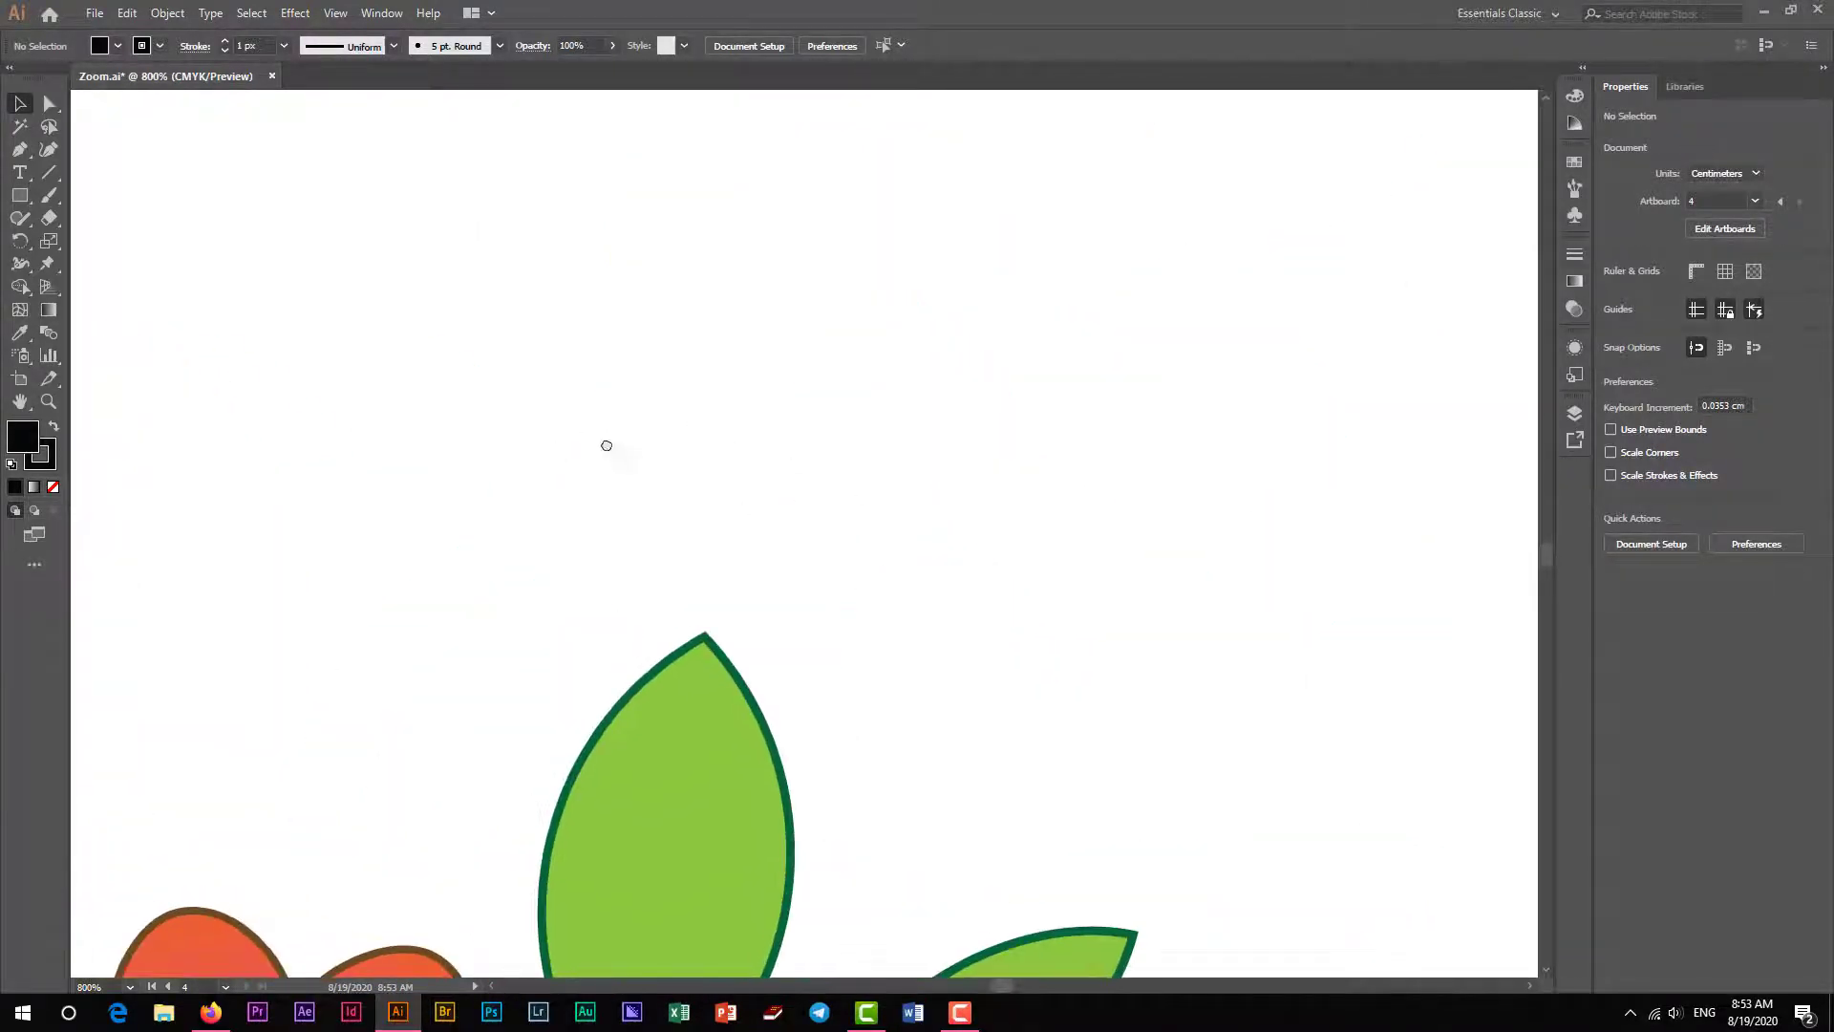
pyautogui.moveTo(605, 447); pyautogui.dragTo(832, 399)
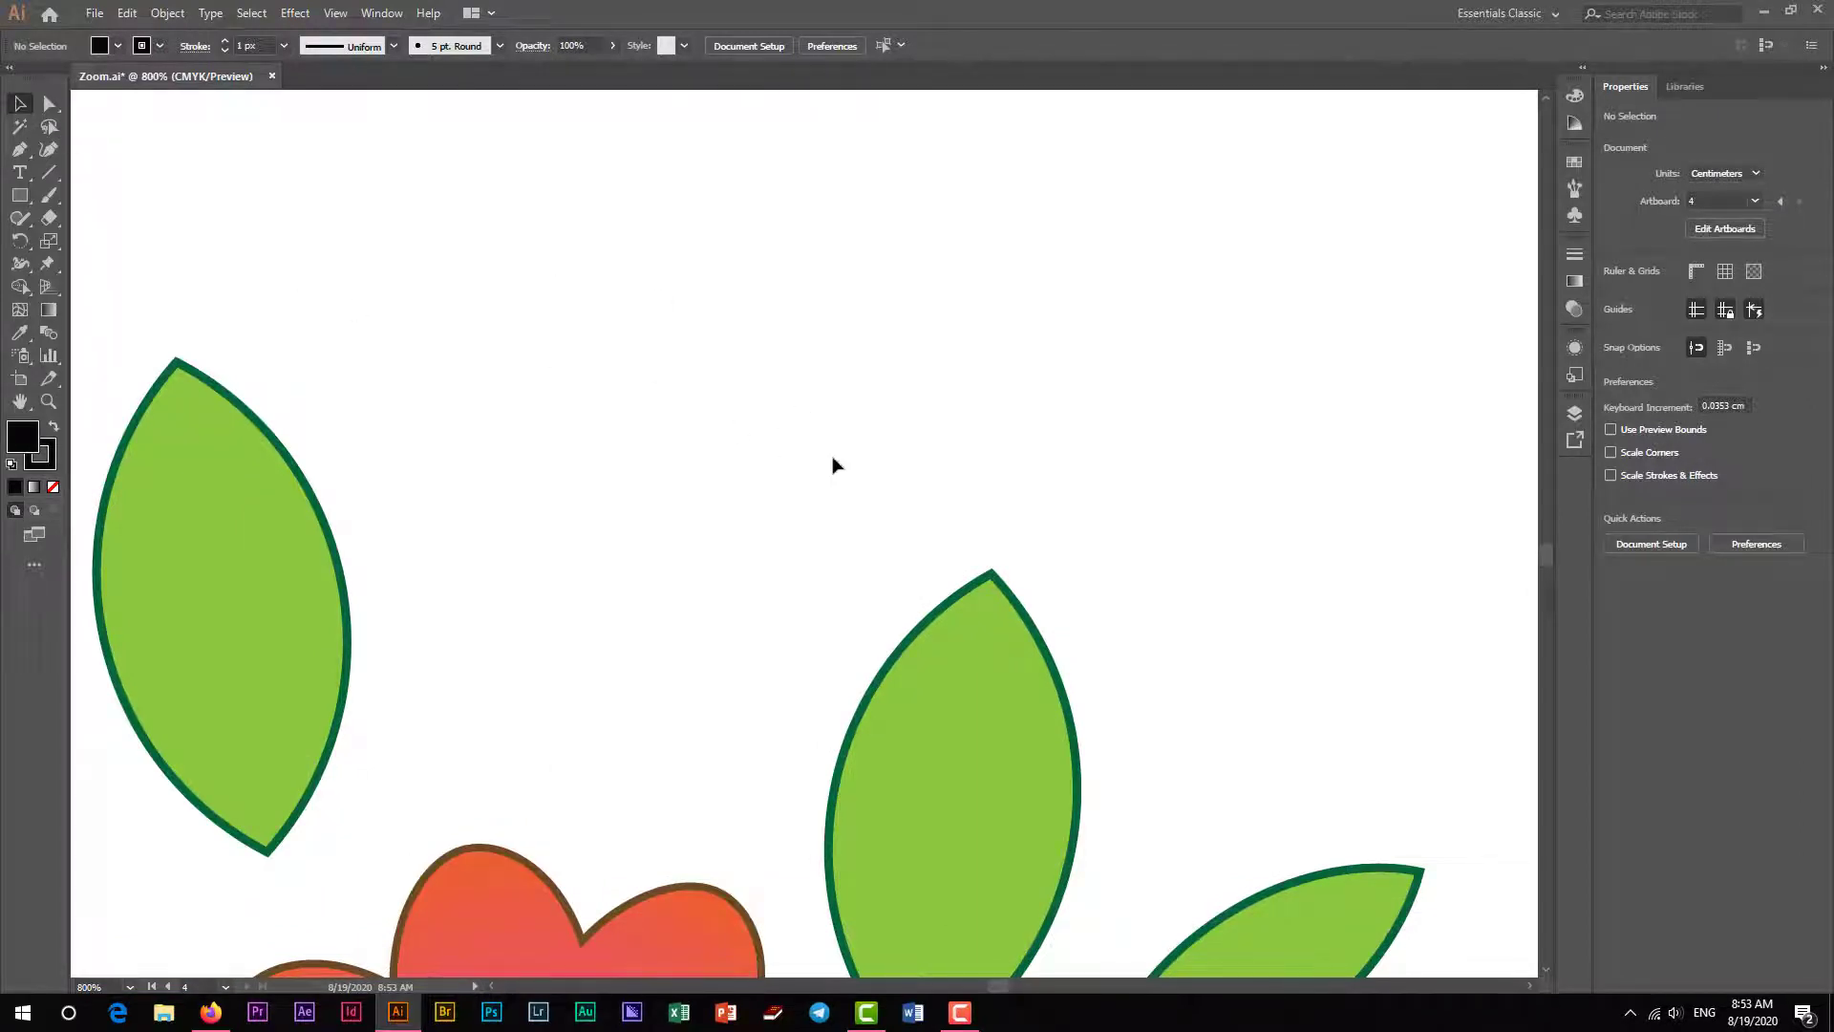
pyautogui.scroll(2, 794, 446)
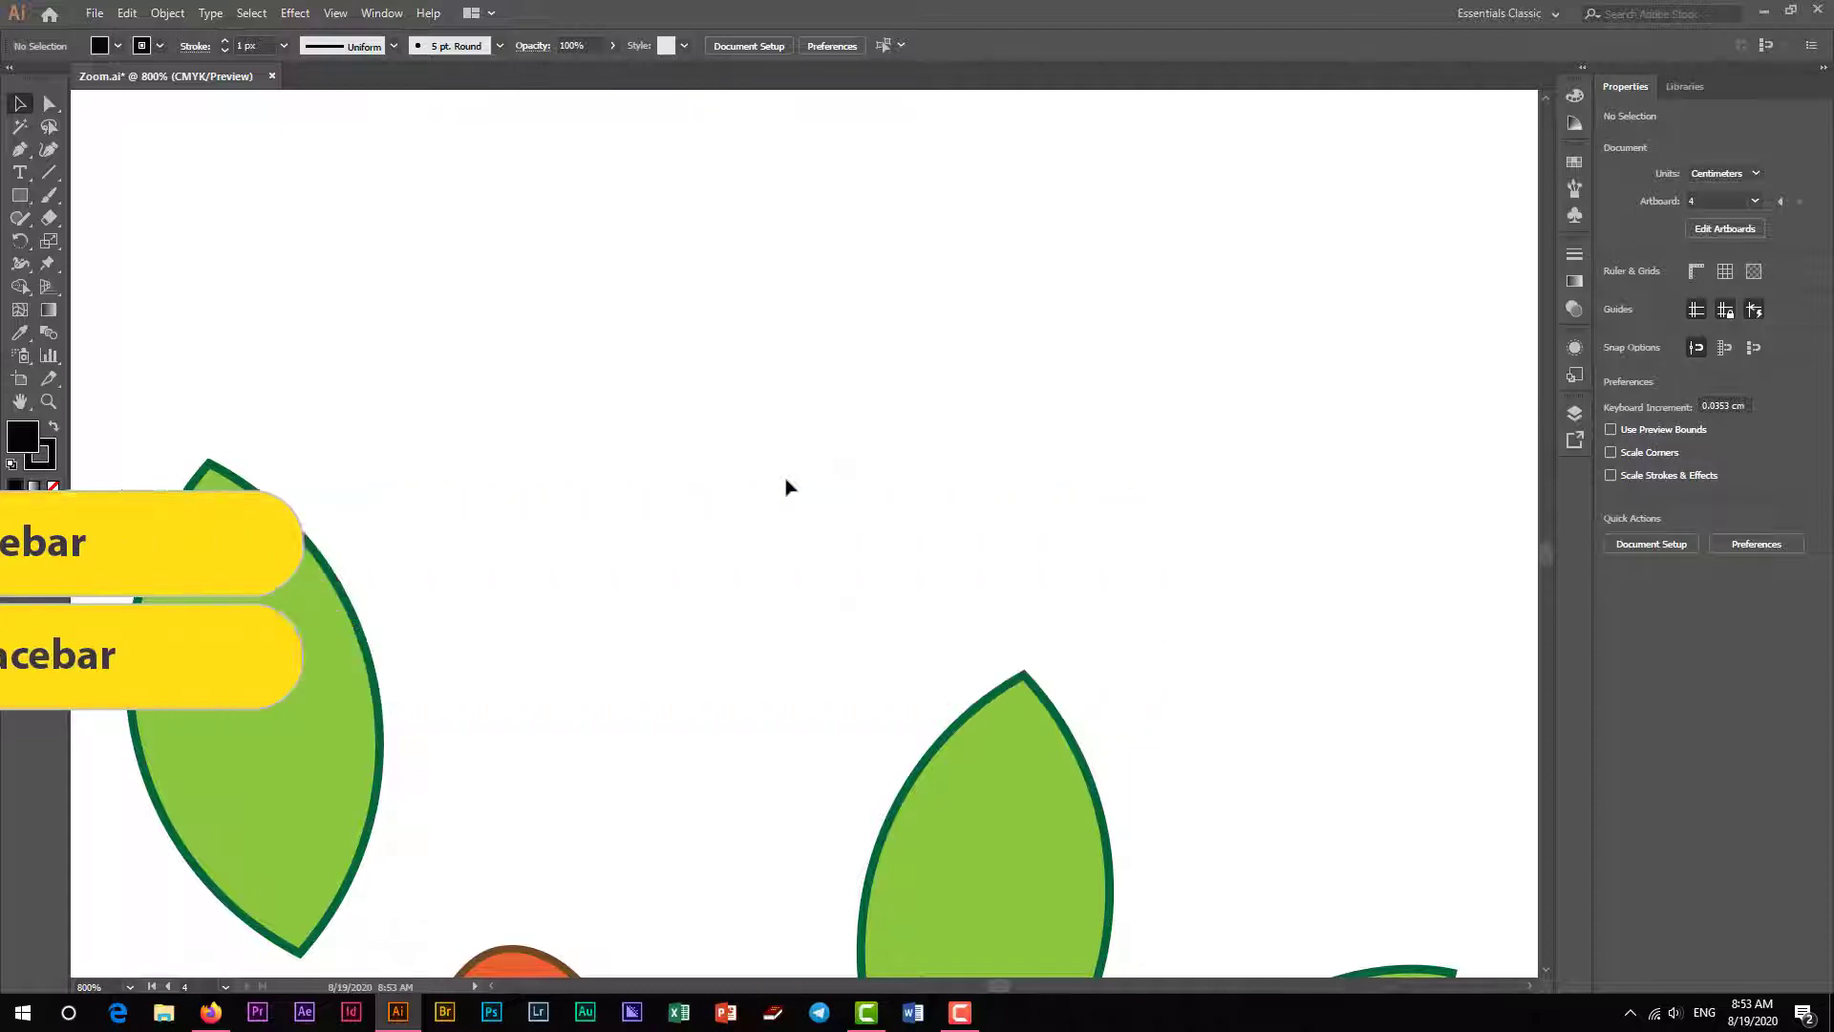
# Zoom out from the leaves to 150% with the Selection tool kept active, and fit all artboards in the window.
pyautogui.keyDown('ctrl'); pyautogui.keyDown('alt'); pyautogui.click(933, 536); pyautogui.keyUp('alt'); pyautogui.keyUp('ctrl')
pyautogui.keyDown('ctrl'); pyautogui.keyDown('alt'); pyautogui.click(933, 536); pyautogui.keyUp('alt'); pyautogui.keyUp('ctrl')
pyautogui.keyDown('ctrl'); pyautogui.keyDown('alt'); pyautogui.click(781, 698); pyautogui.keyUp('alt'); pyautogui.keyUp('ctrl')
pyautogui.keyDown('ctrl'); pyautogui.keyDown('alt'); pyautogui.click(781, 698); pyautogui.keyUp('alt'); pyautogui.keyUp('ctrl')
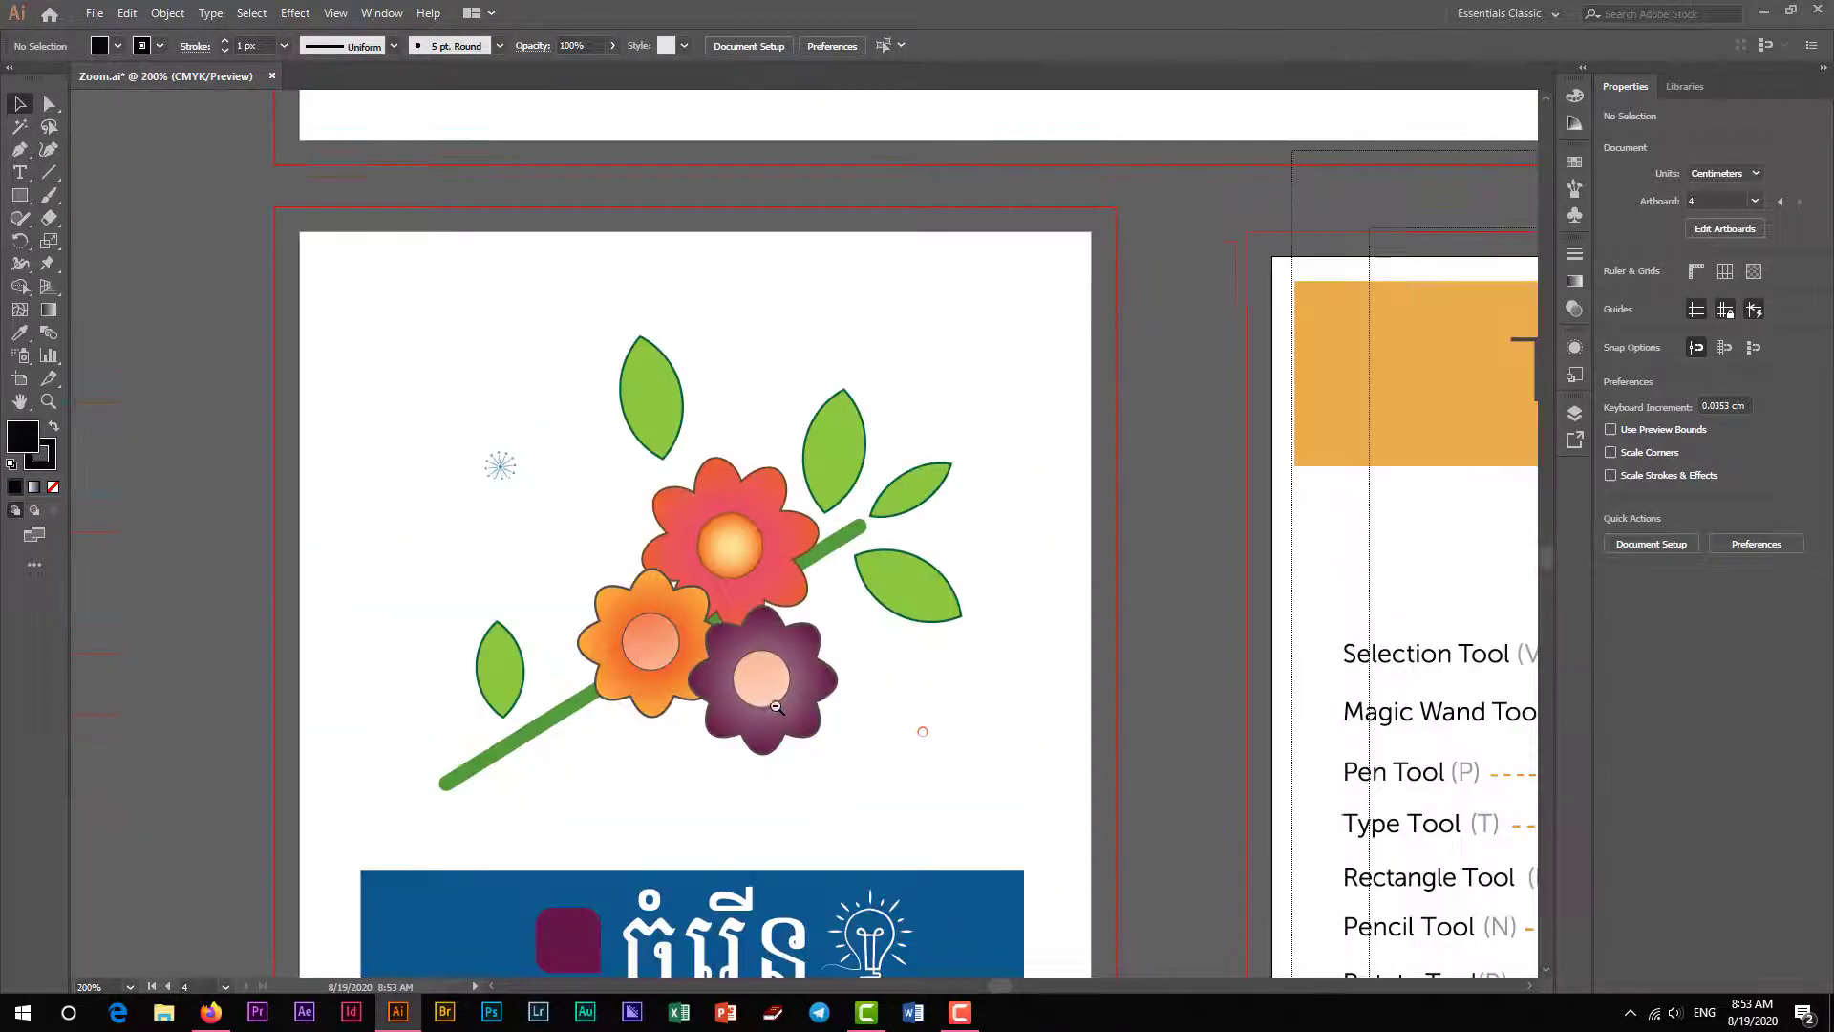
pyautogui.keyDown('ctrl'); pyautogui.keyDown('alt'); pyautogui.click(781, 699); pyautogui.keyUp('alt'); pyautogui.keyUp('ctrl')
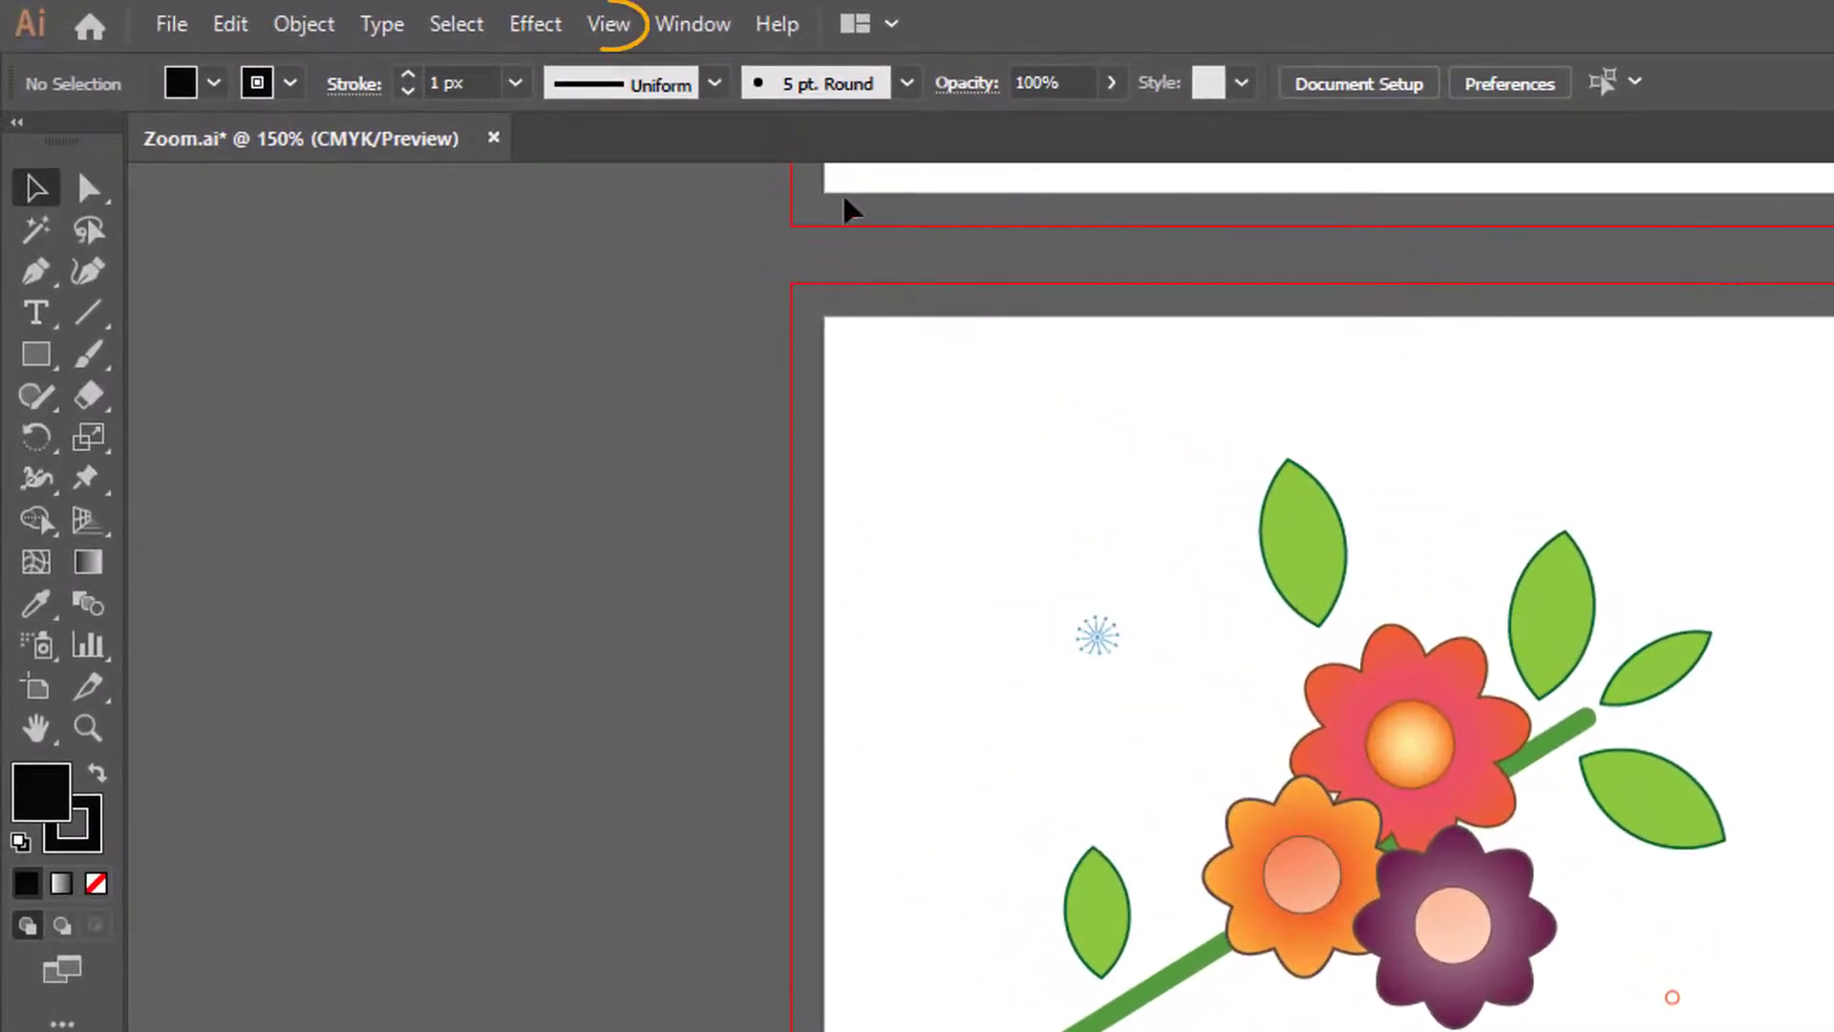
pyautogui.click(607, 25)
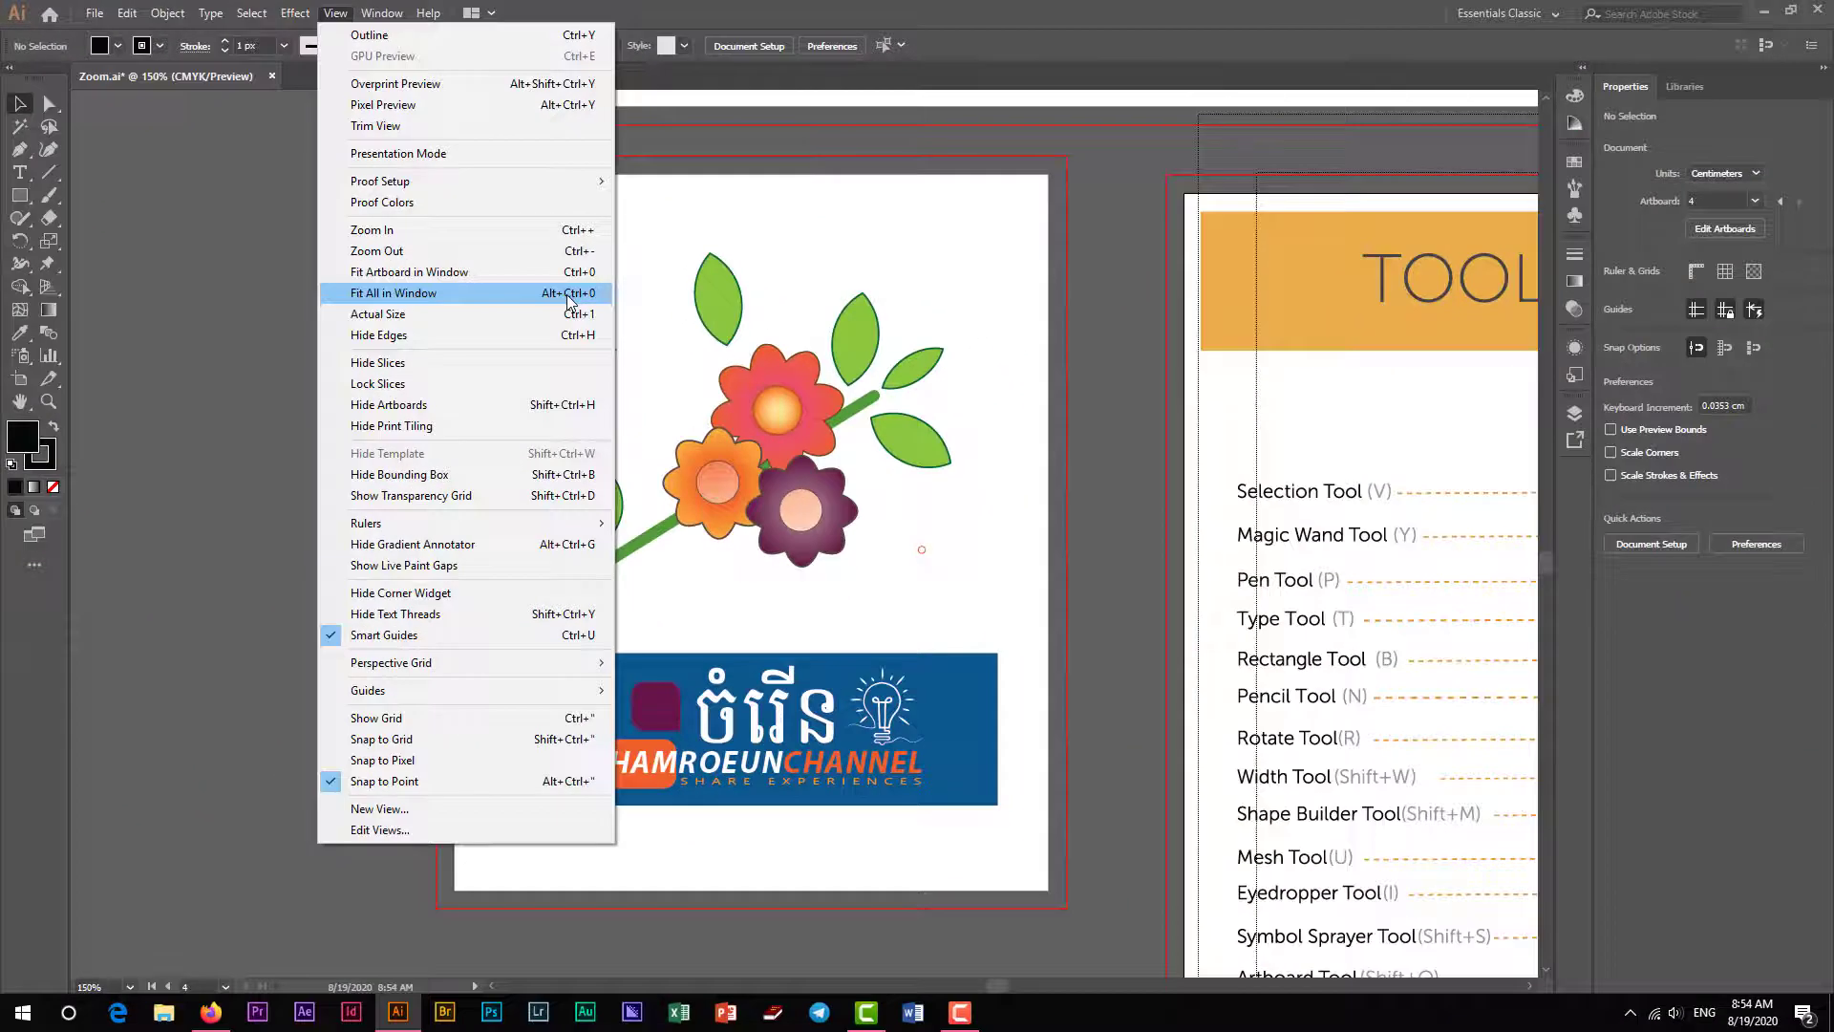
pyautogui.click(569, 302)
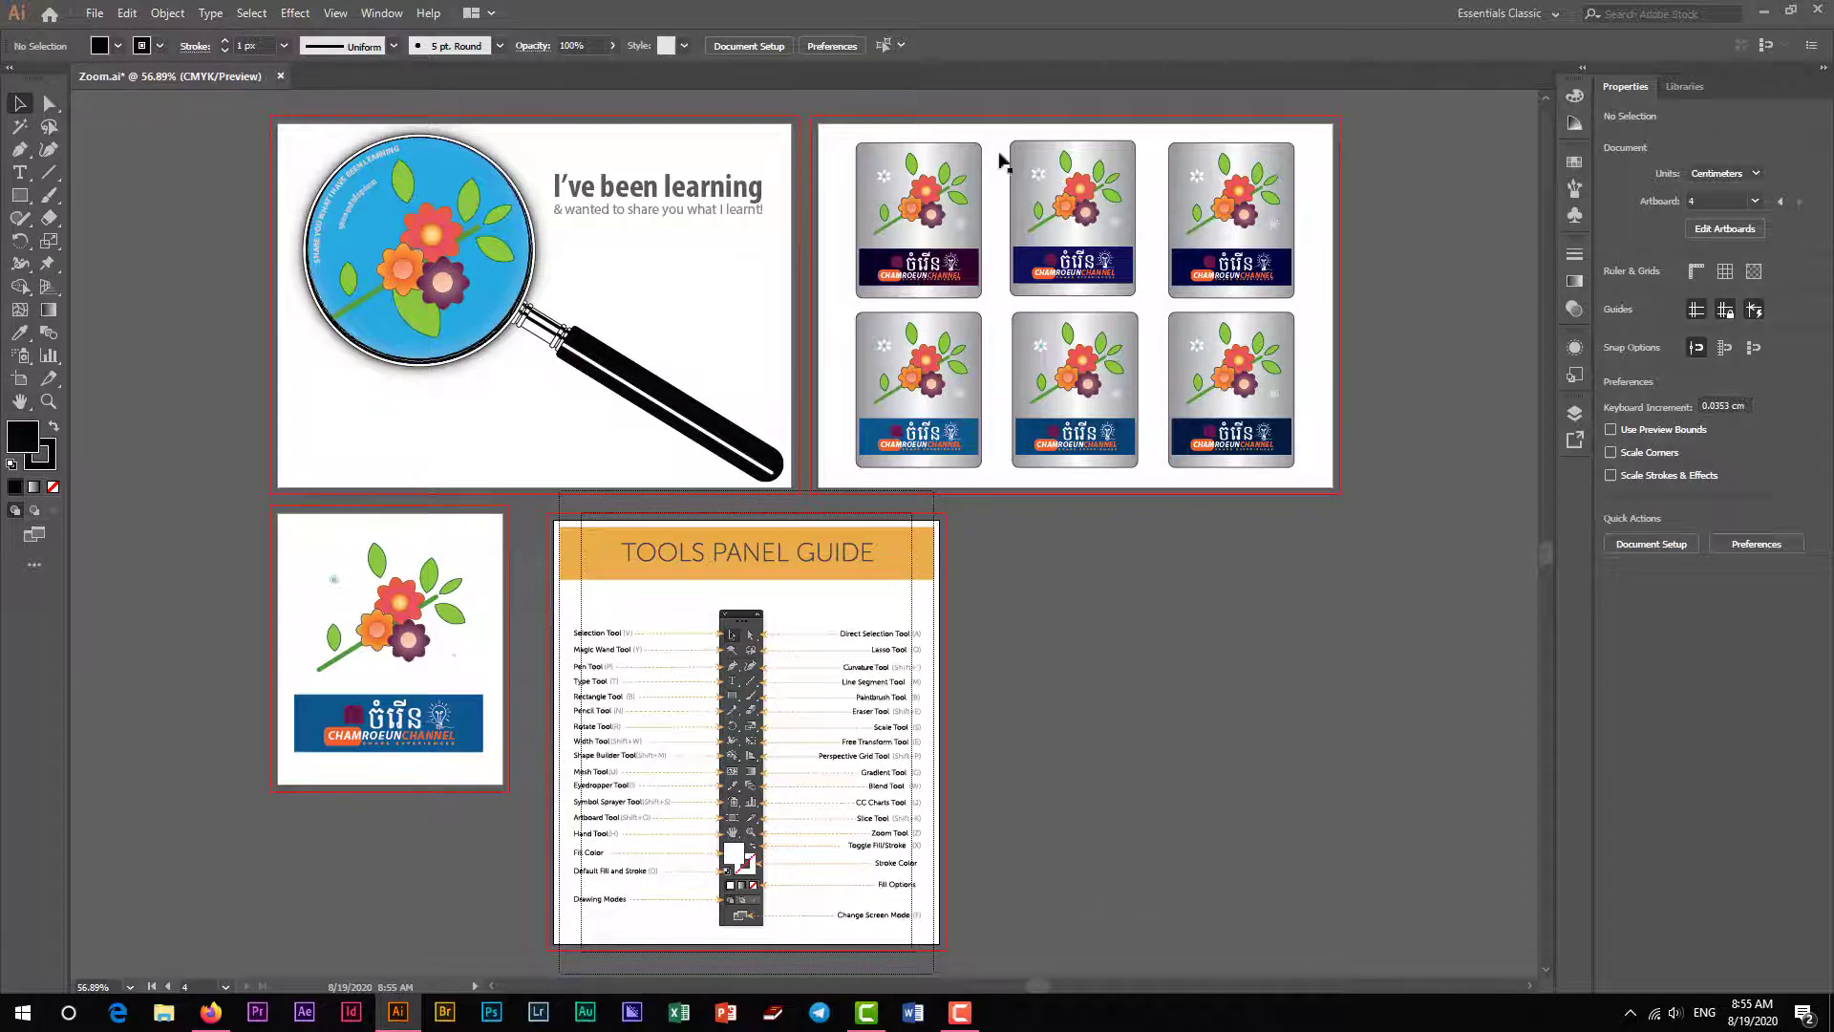
# Fit the Tool Panel artboard in the window, and select the neighbouring flower group to fit its artboard instead.
pyautogui.click(336, 13)
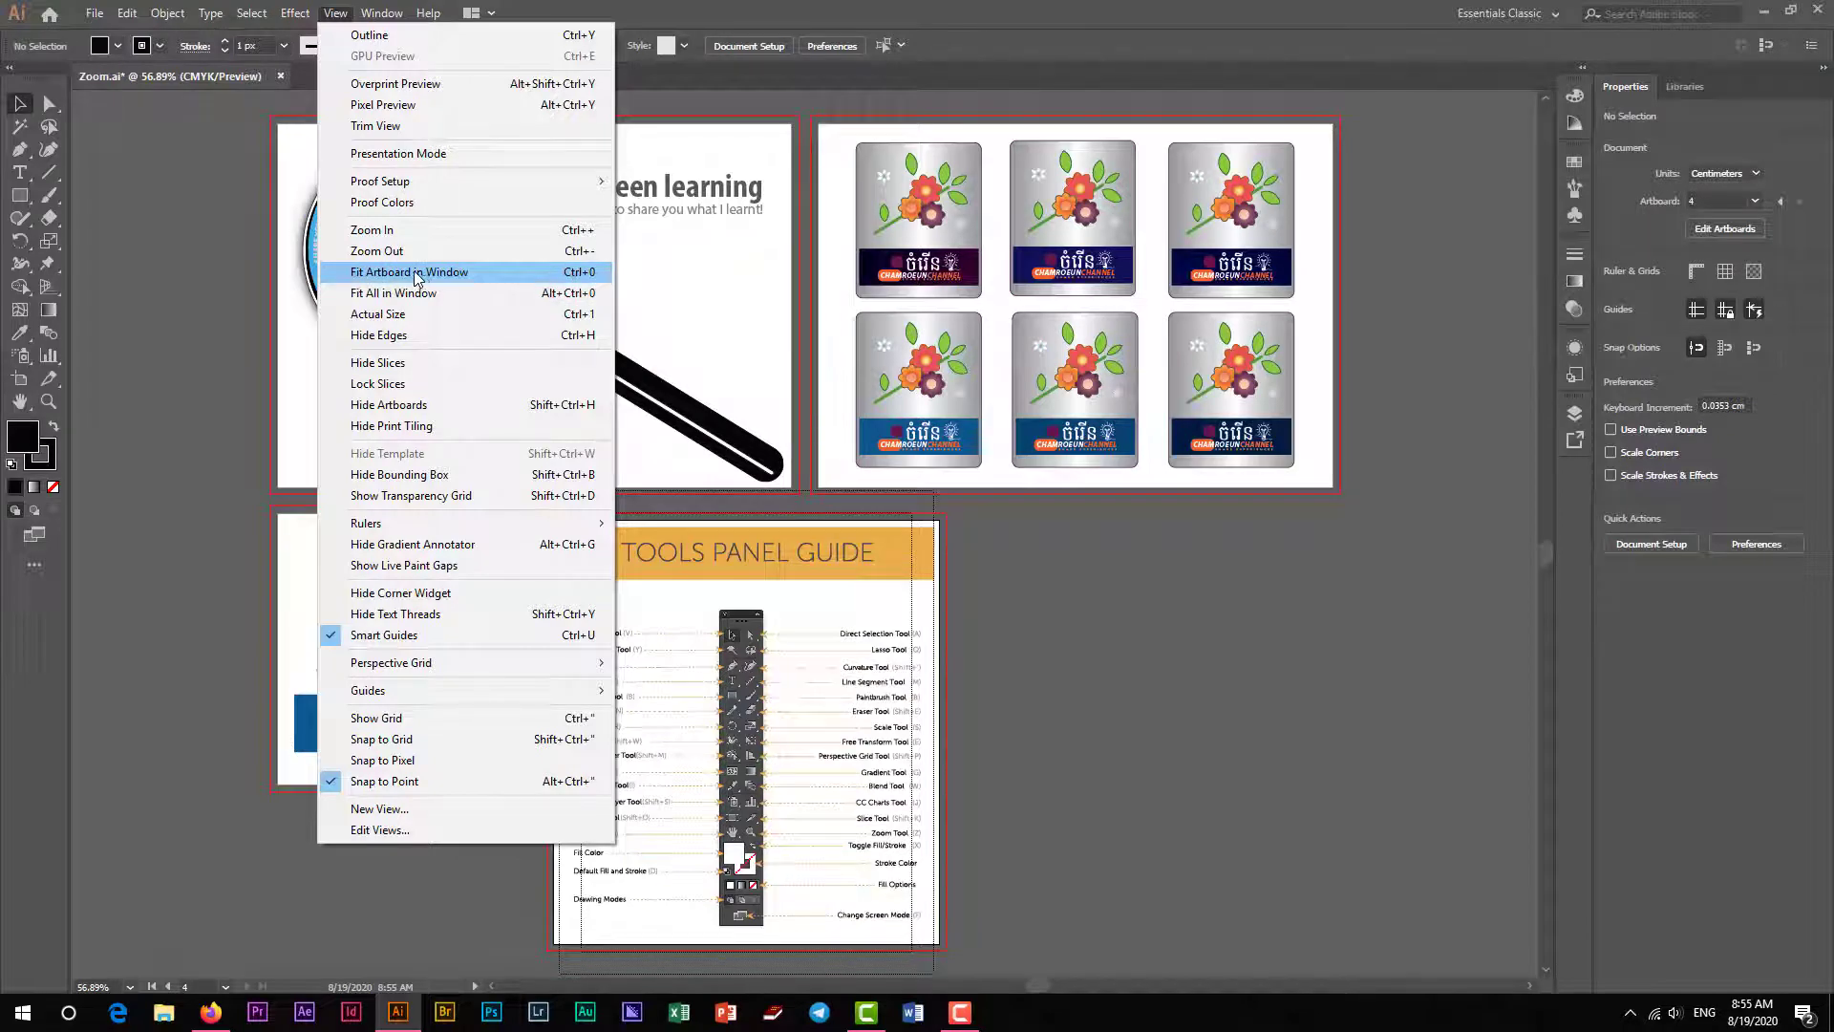
pyautogui.click(462, 274)
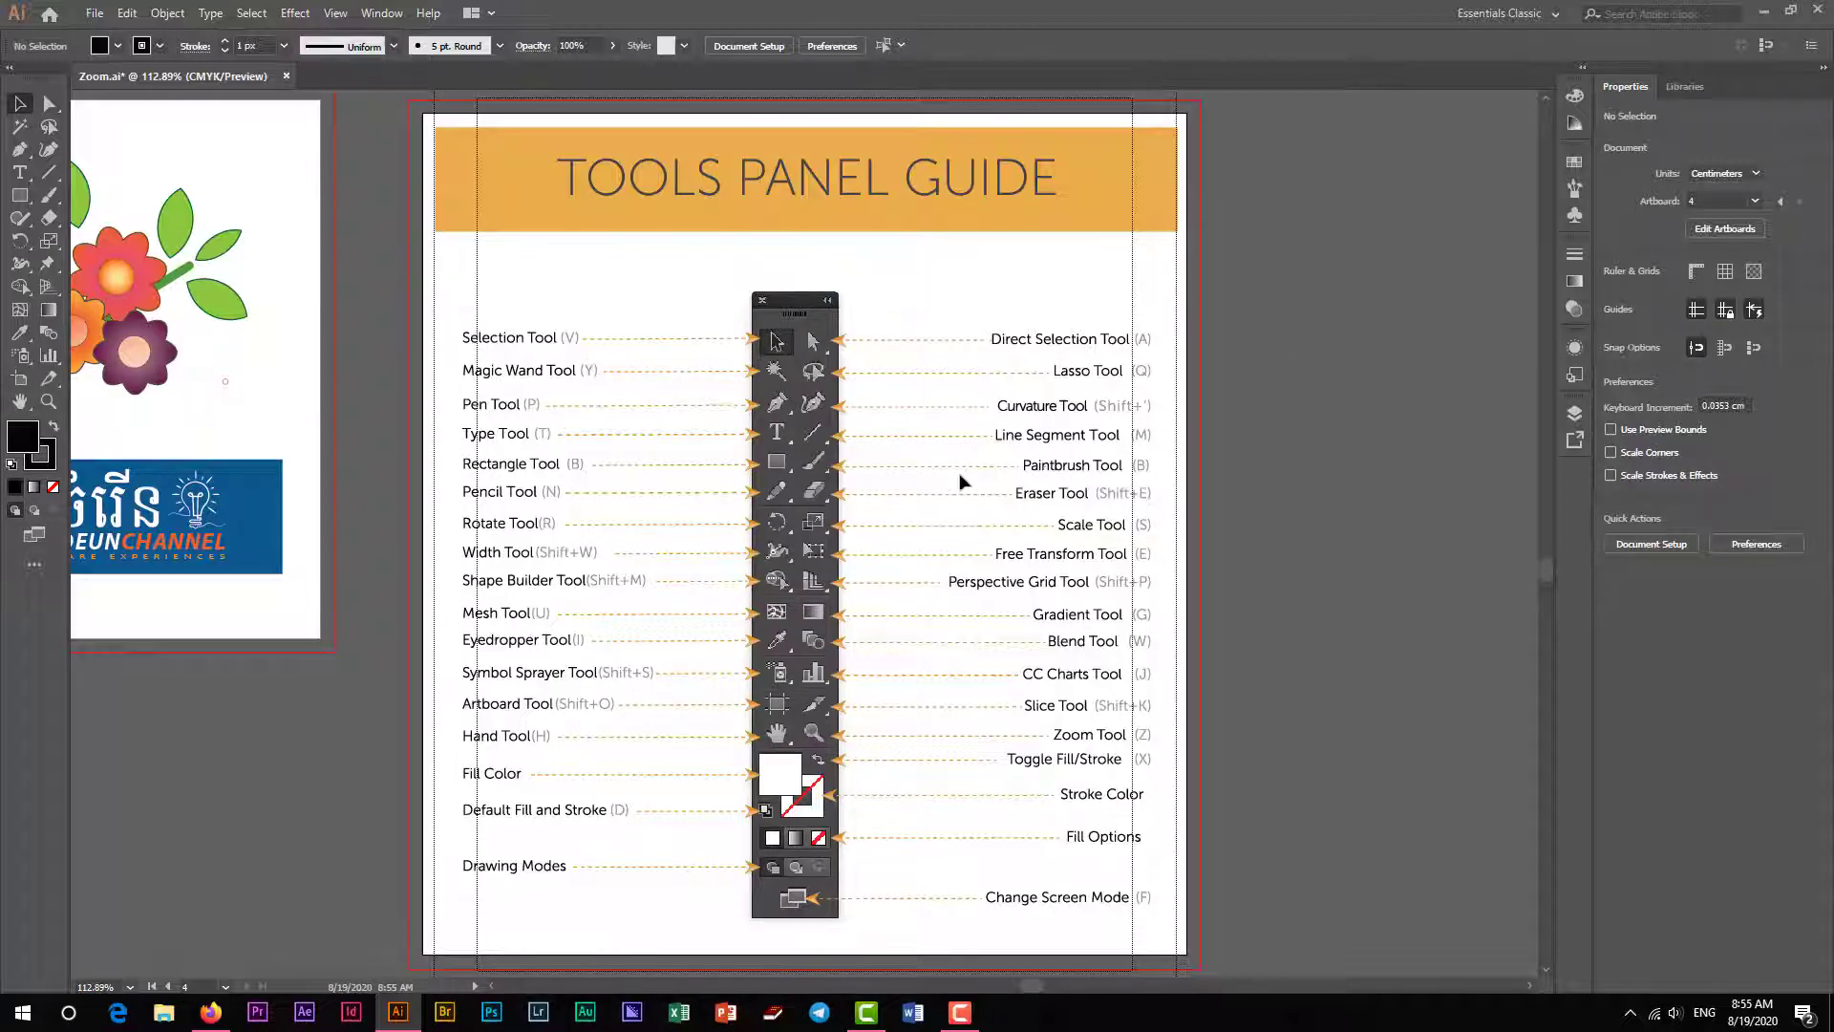
pyautogui.click(148, 325)
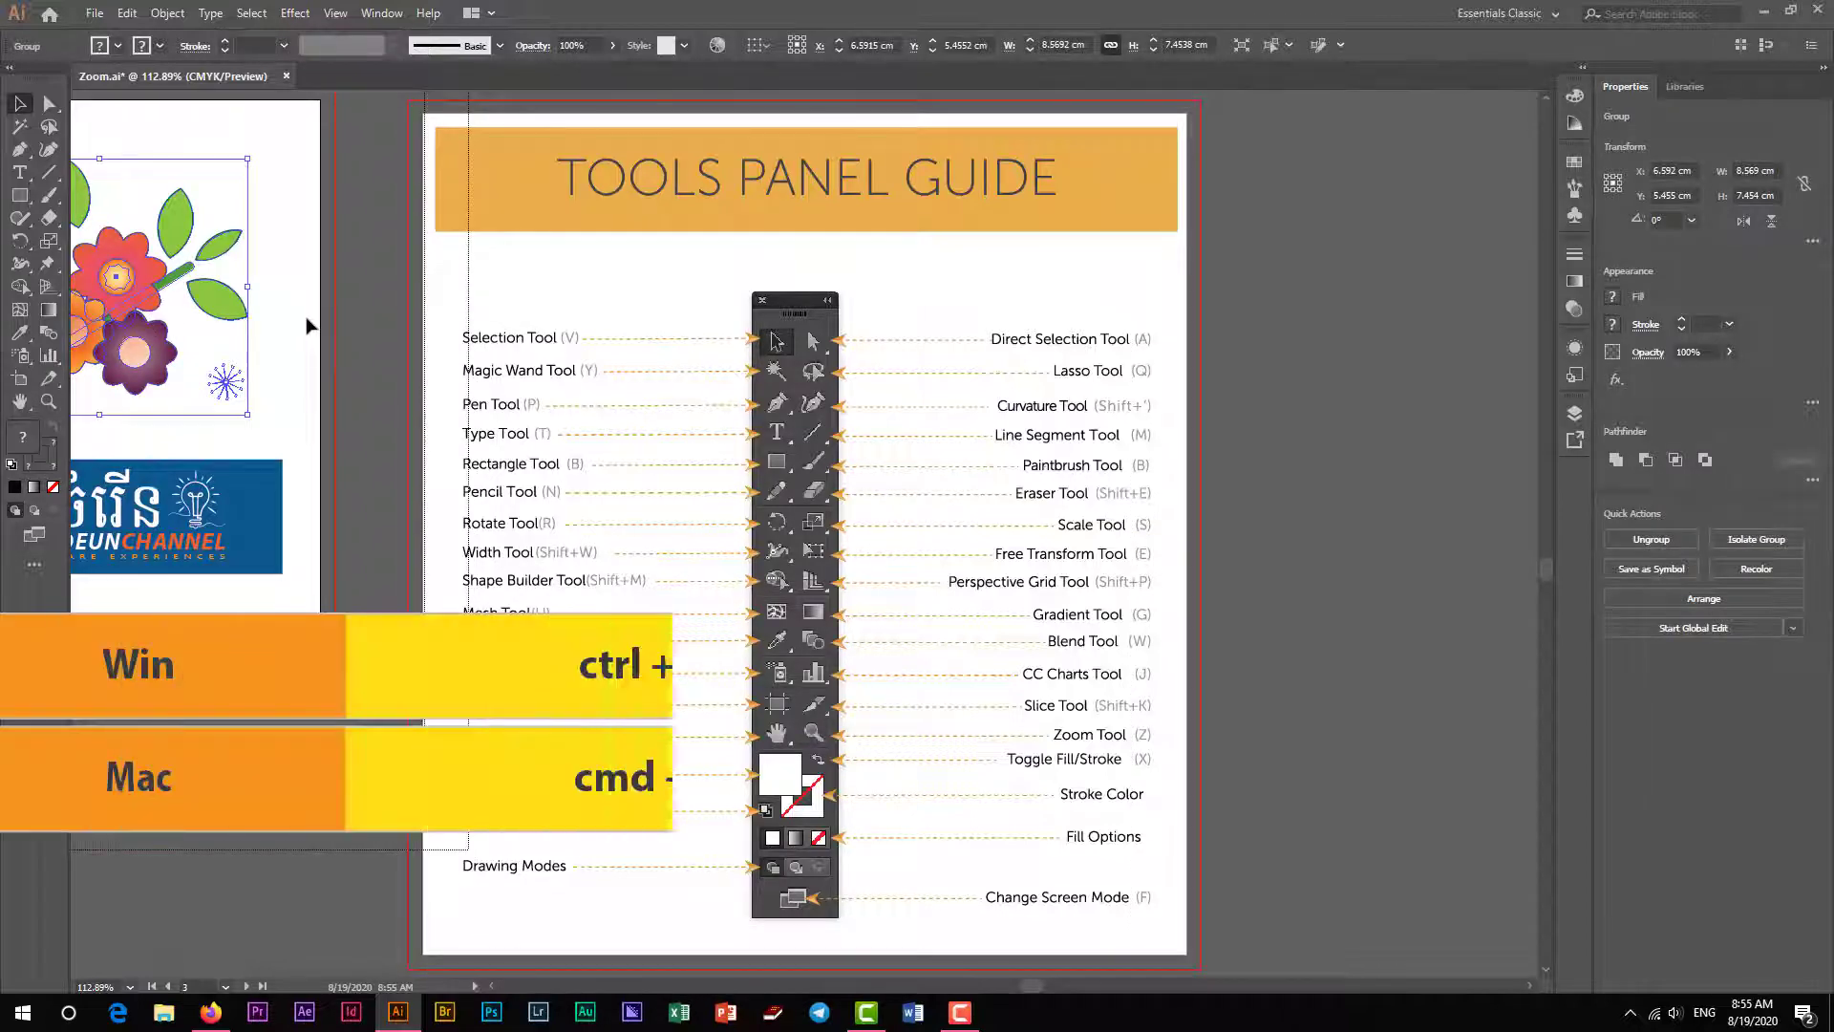
pyautogui.hotkey('ctrl', '0')
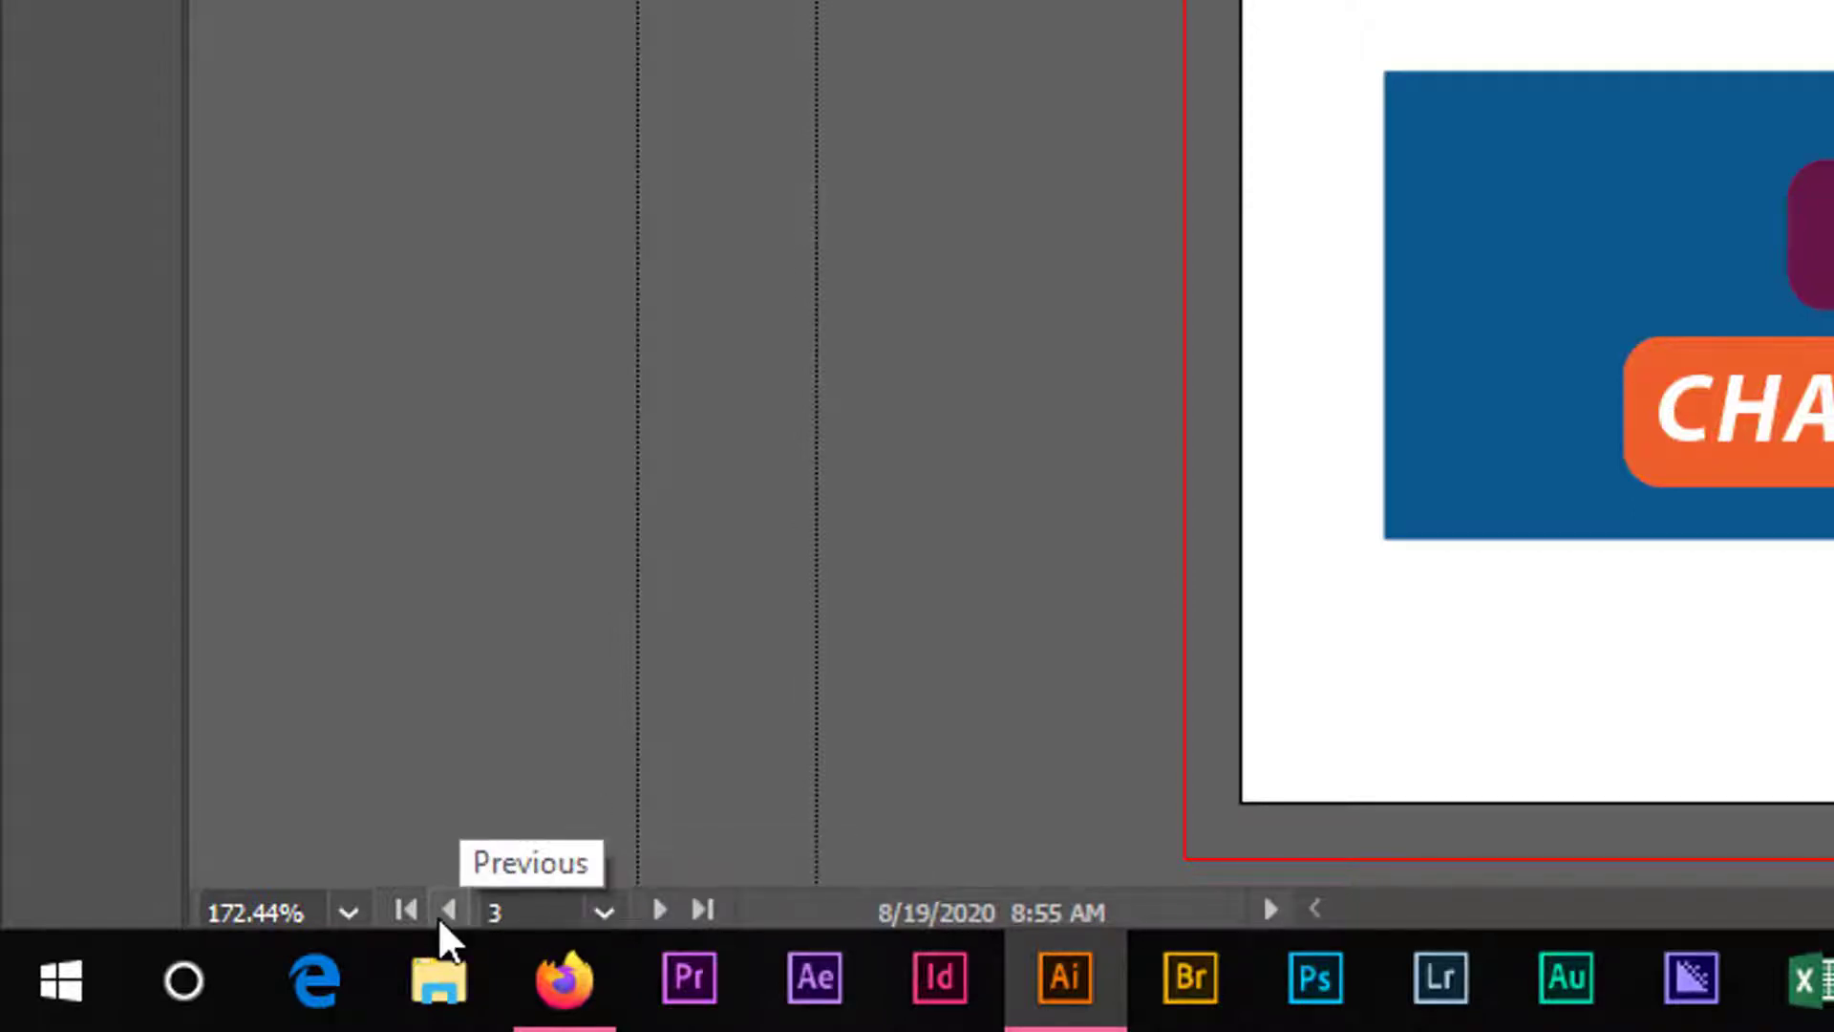
# Navigate by name through the Magnify Glass, Logos and Tool Panel artboards.
pyautogui.click(605, 909)
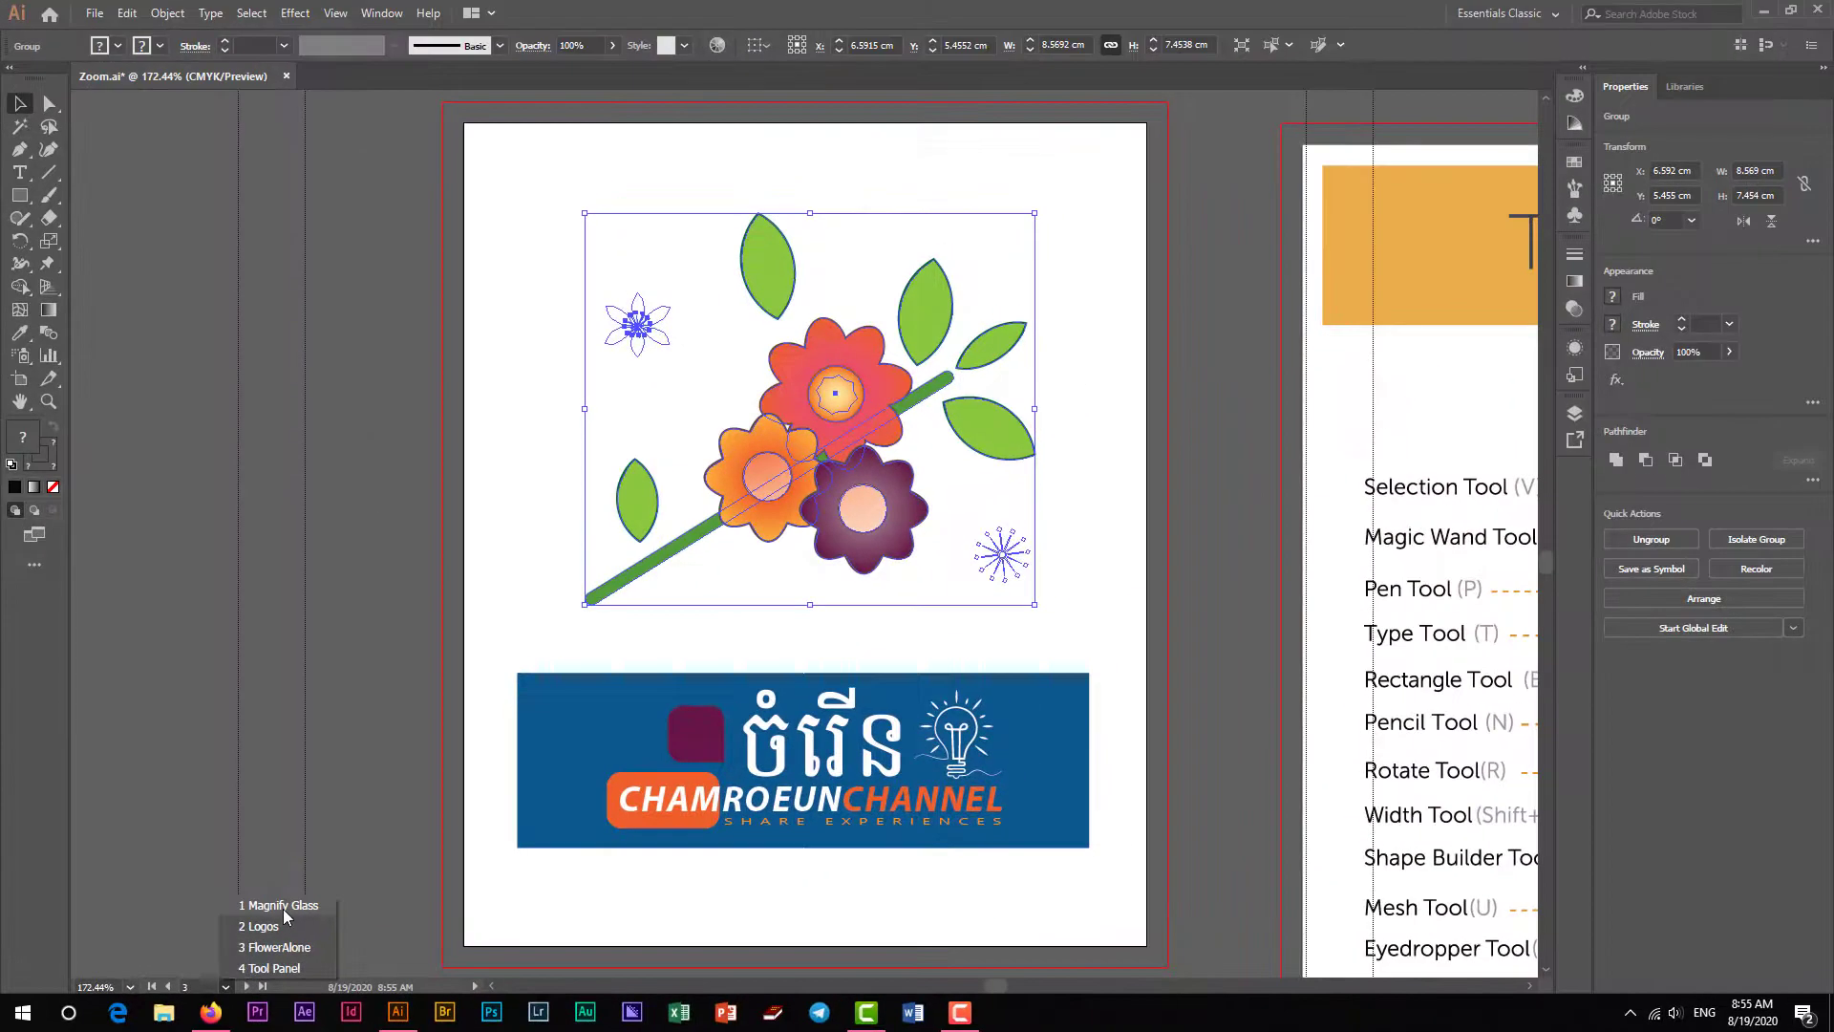
pyautogui.click(283, 909)
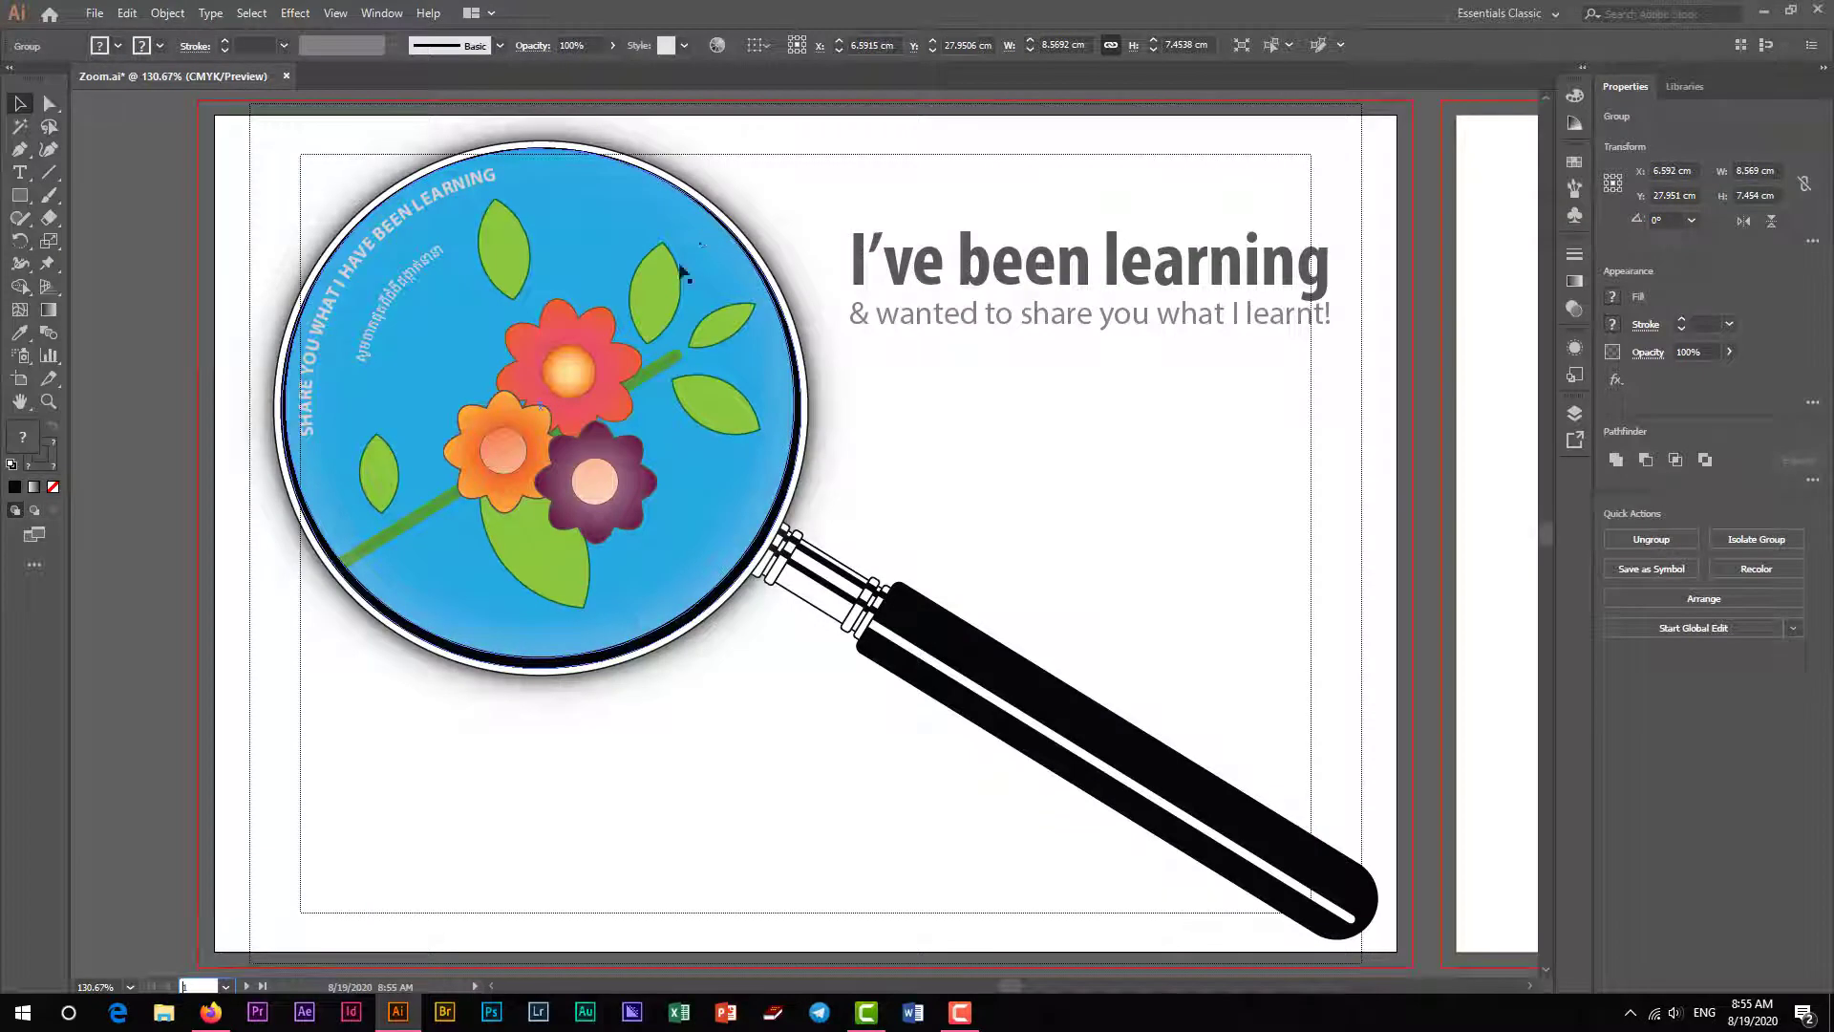
pyautogui.click(226, 987)
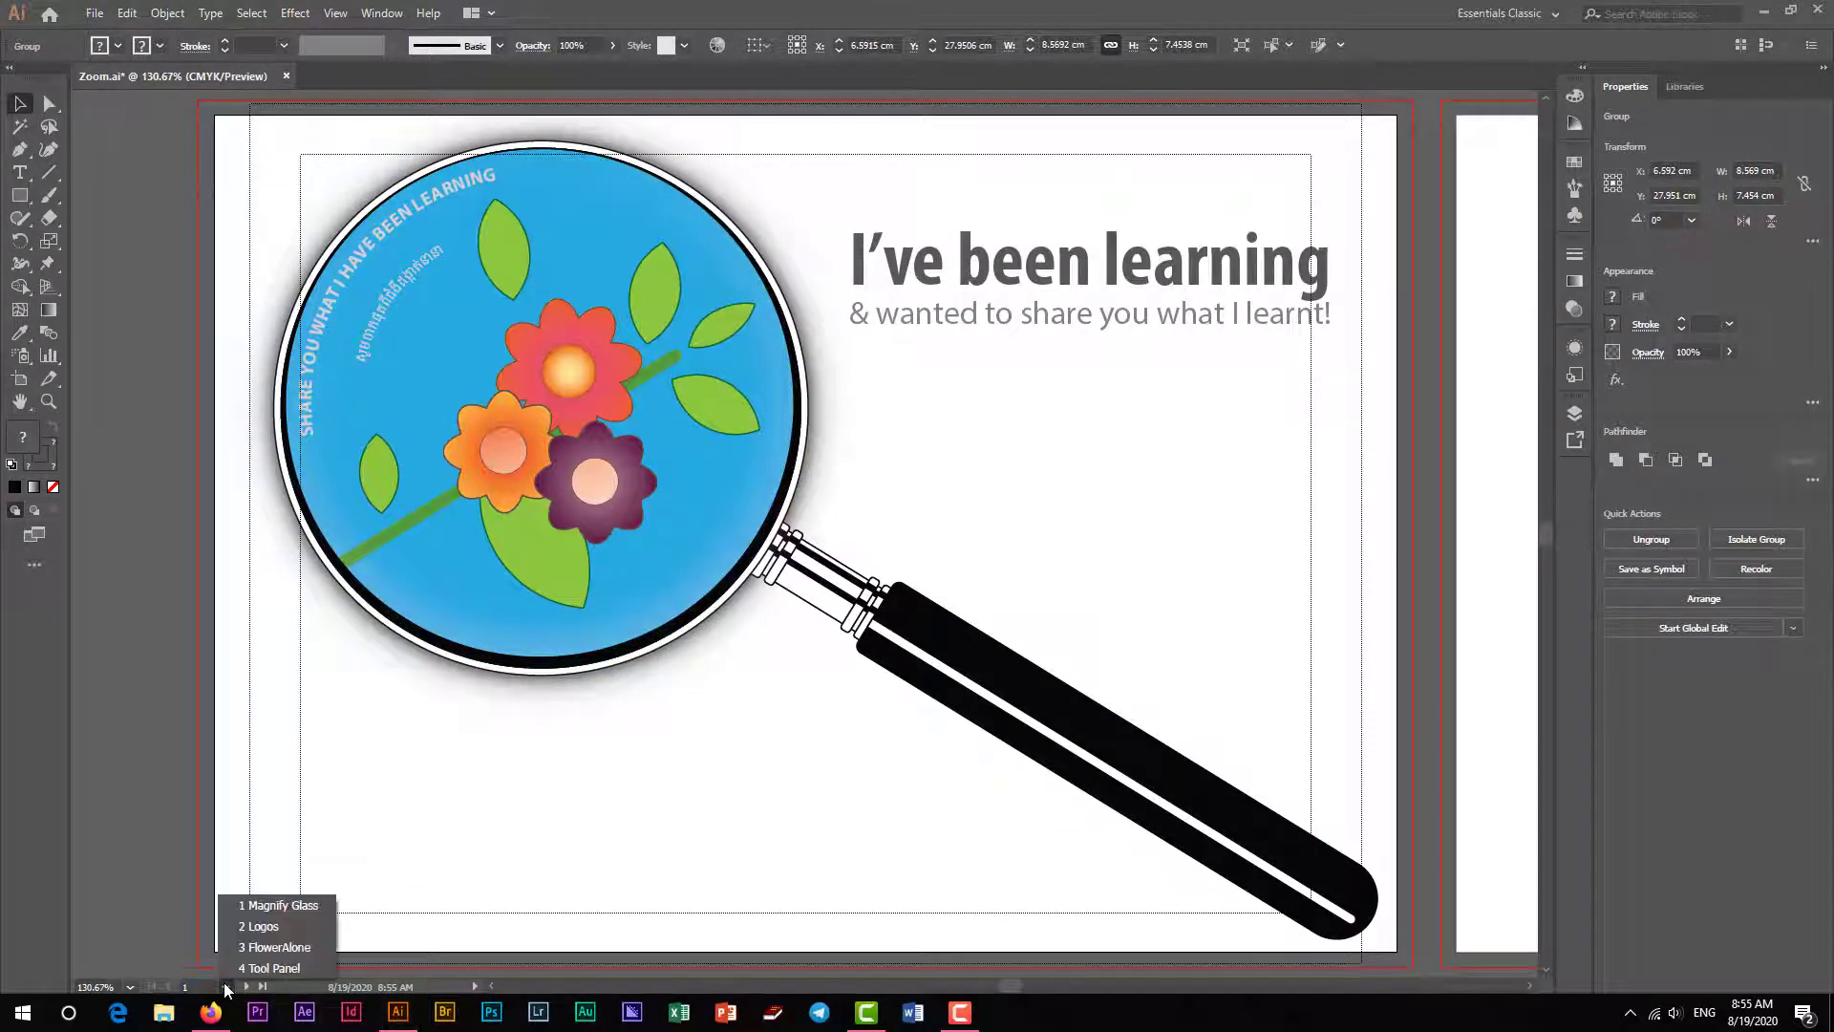
pyautogui.click(258, 925)
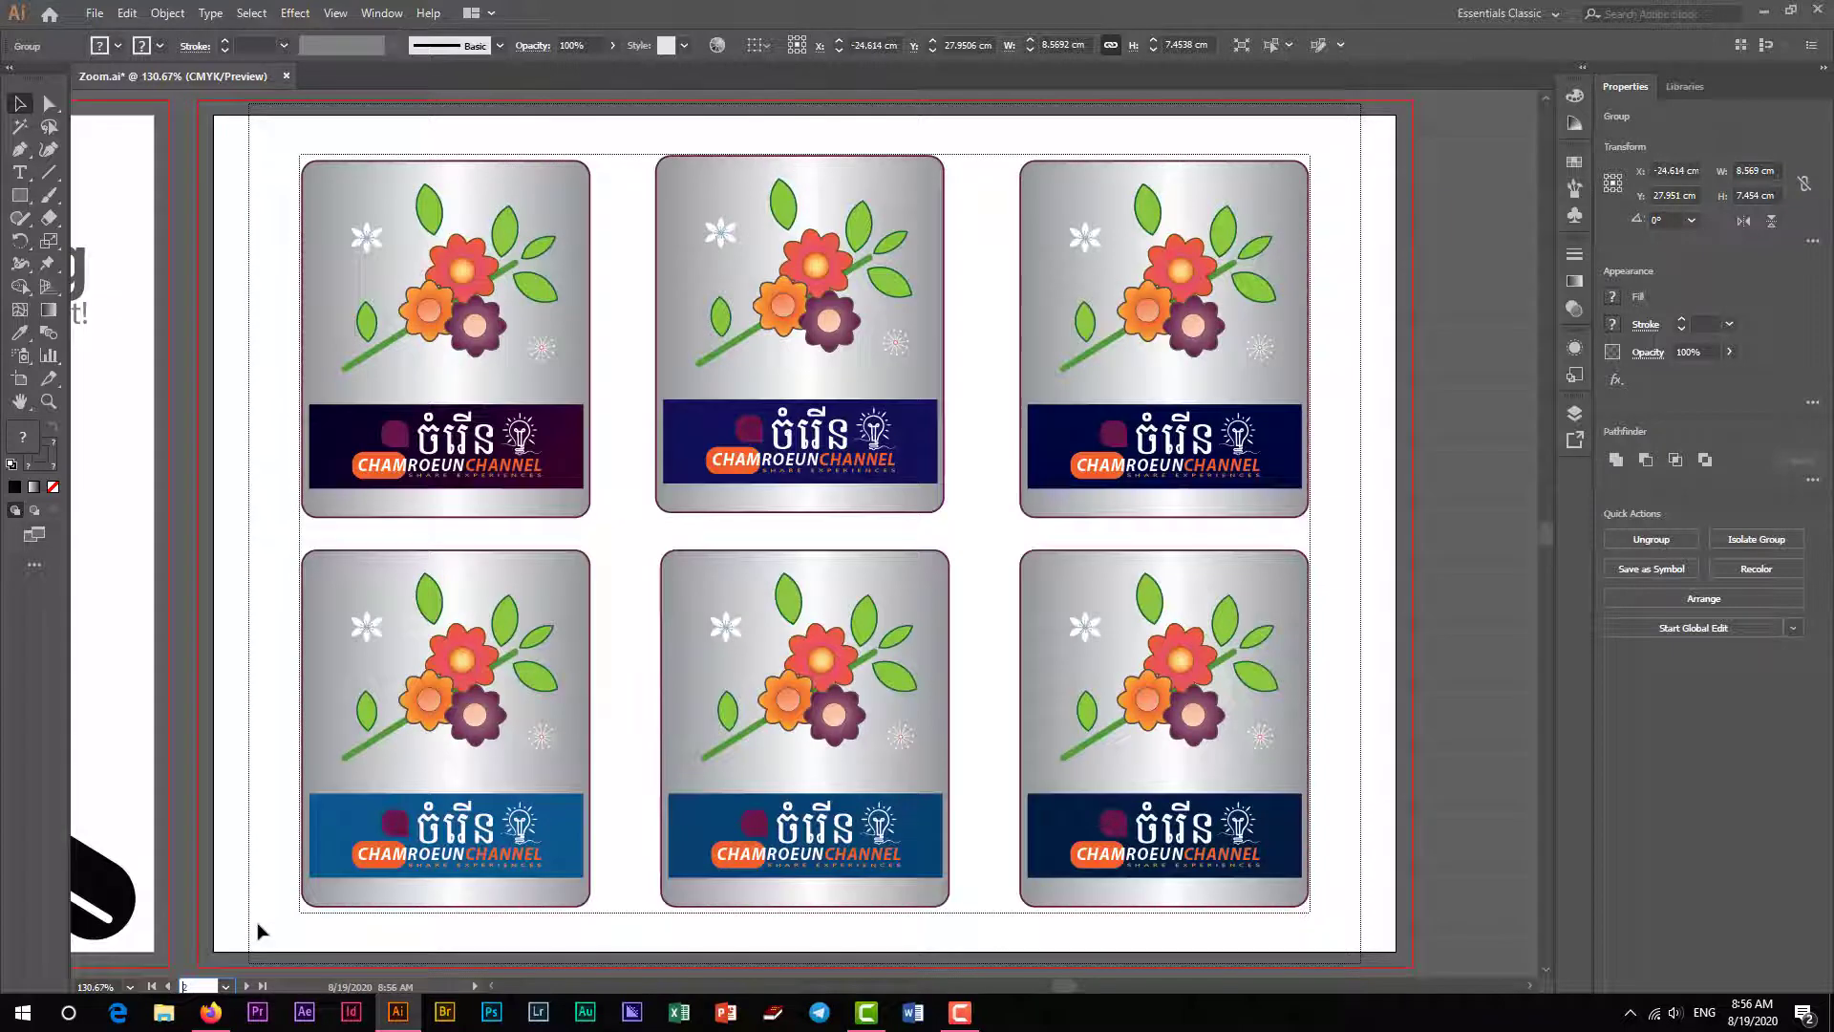
pyautogui.click(226, 986)
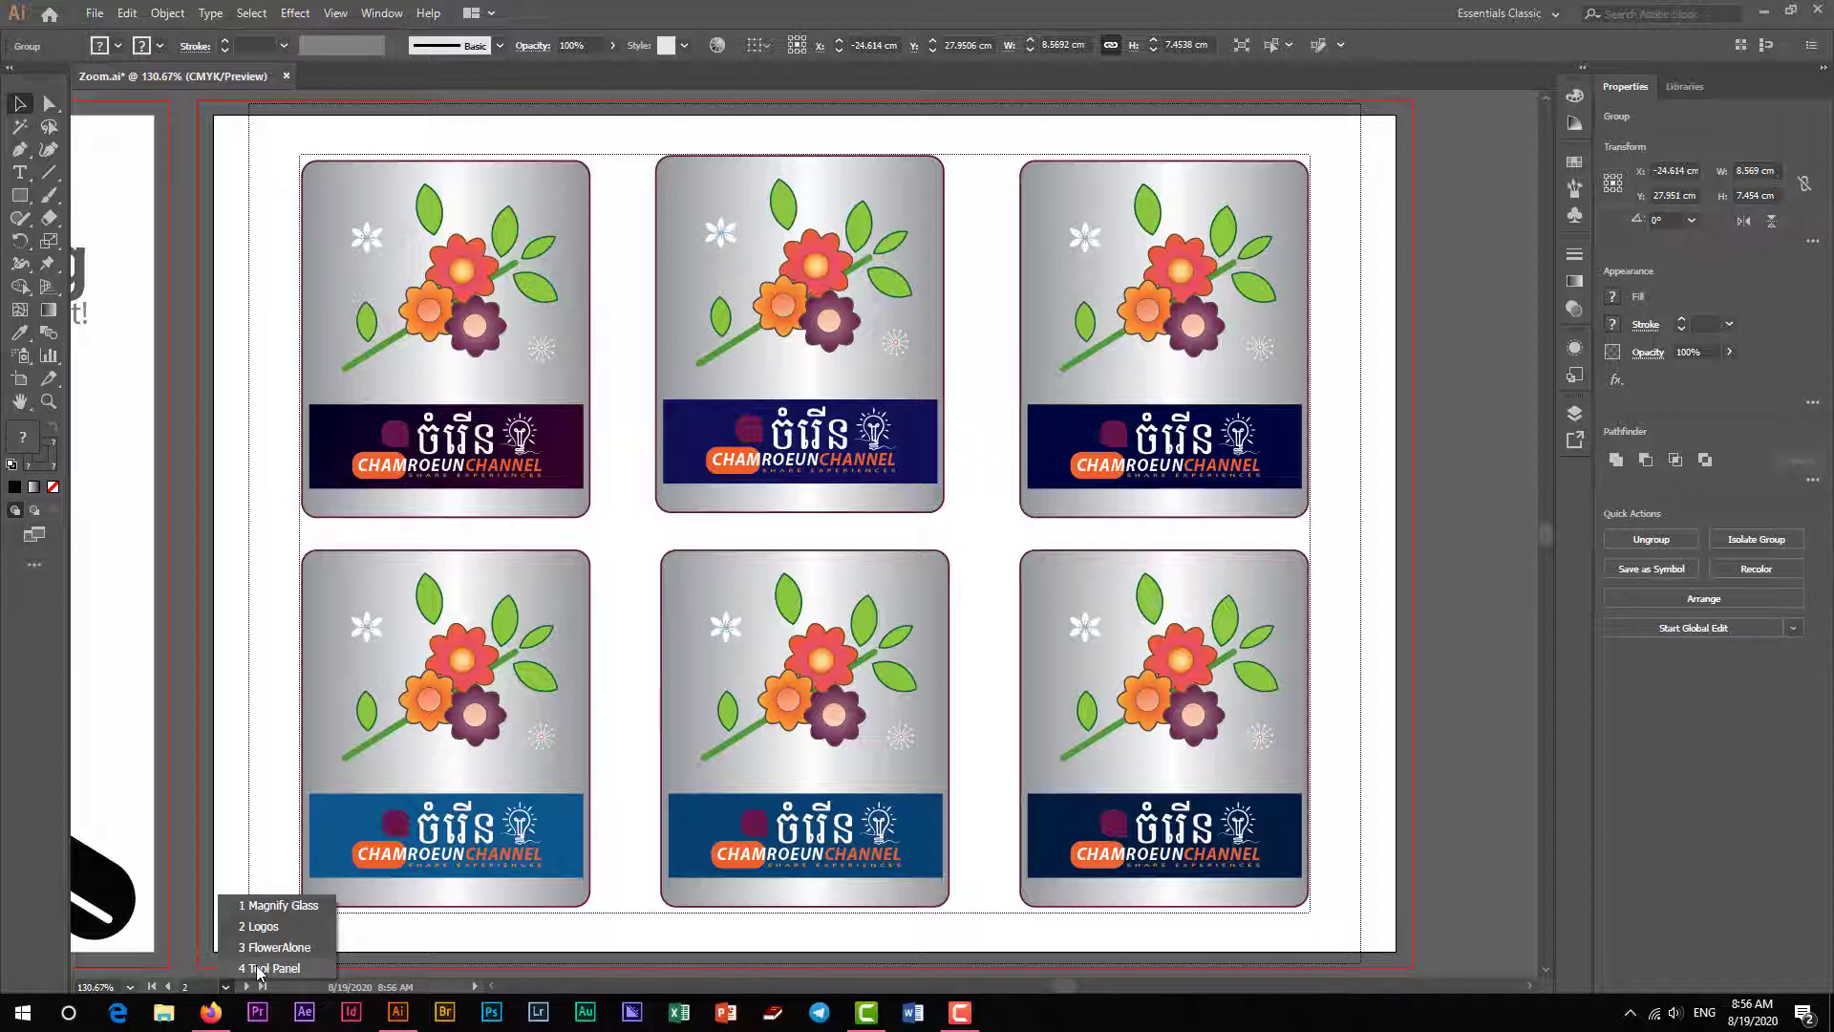
pyautogui.click(270, 968)
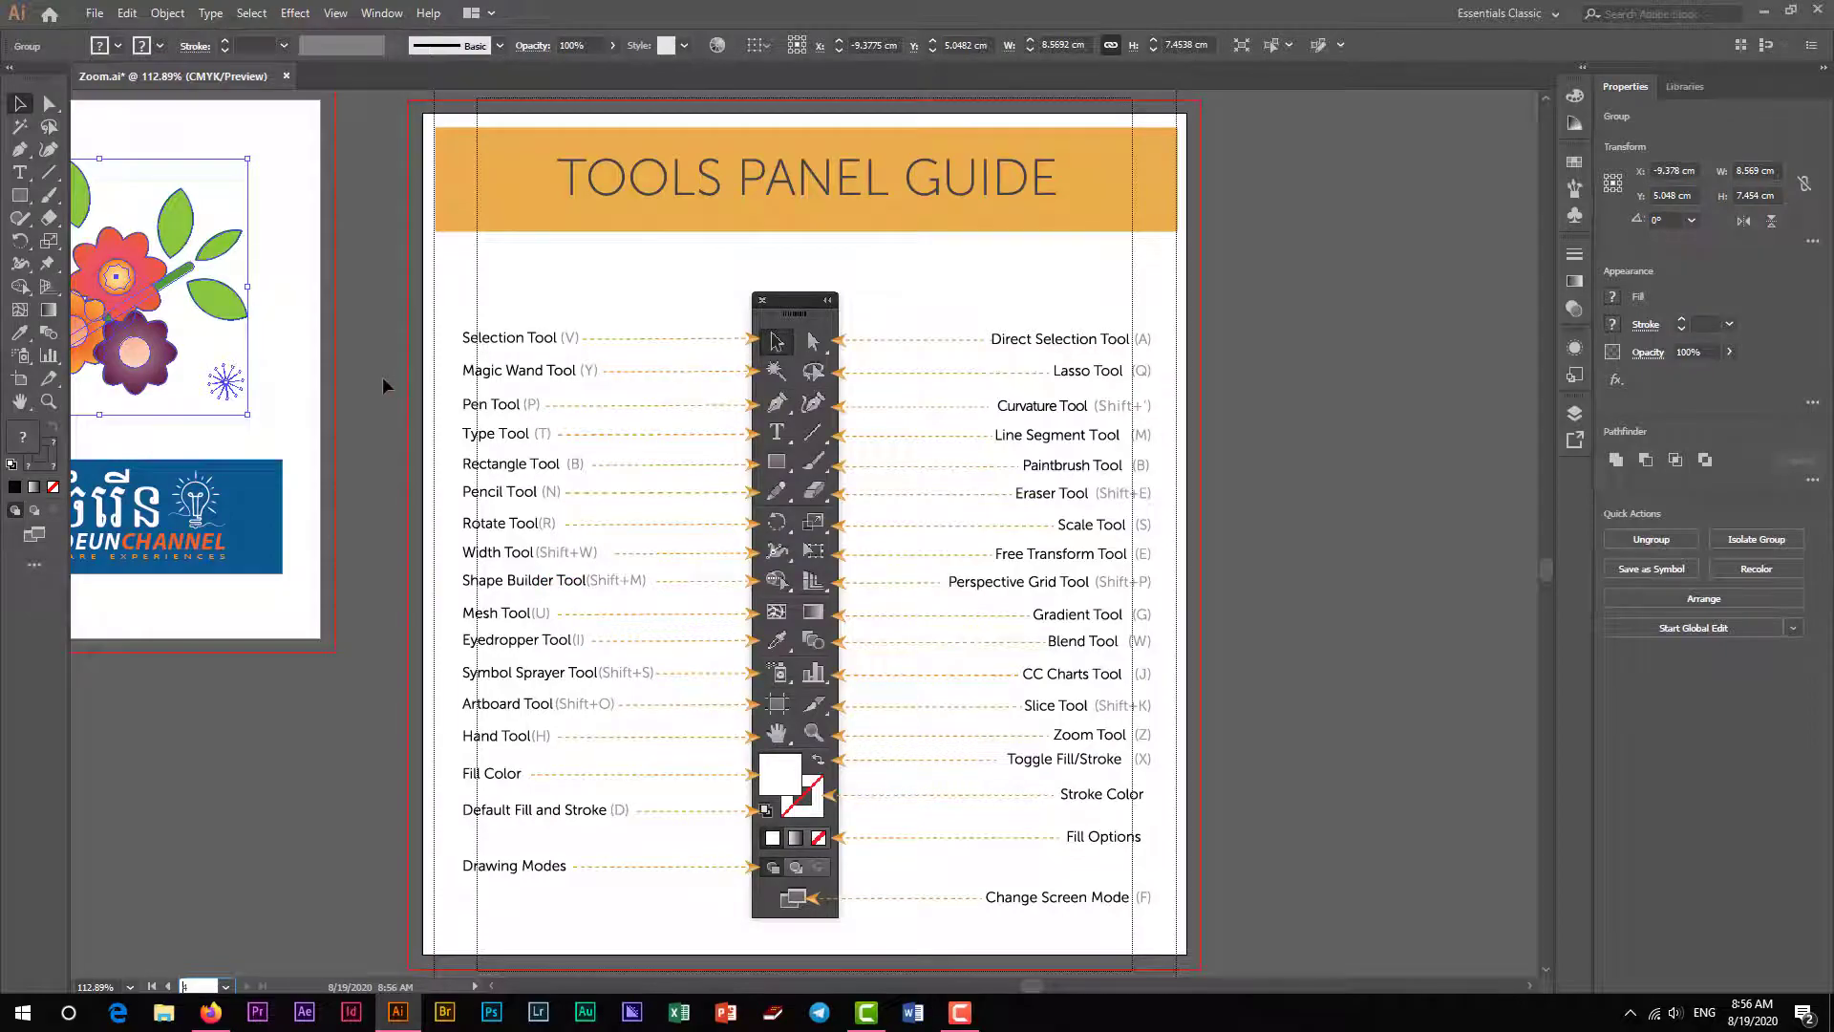
# Enable GPU Performance with Animated Zoom in the Performance preferences.
pyautogui.click(98, 13)
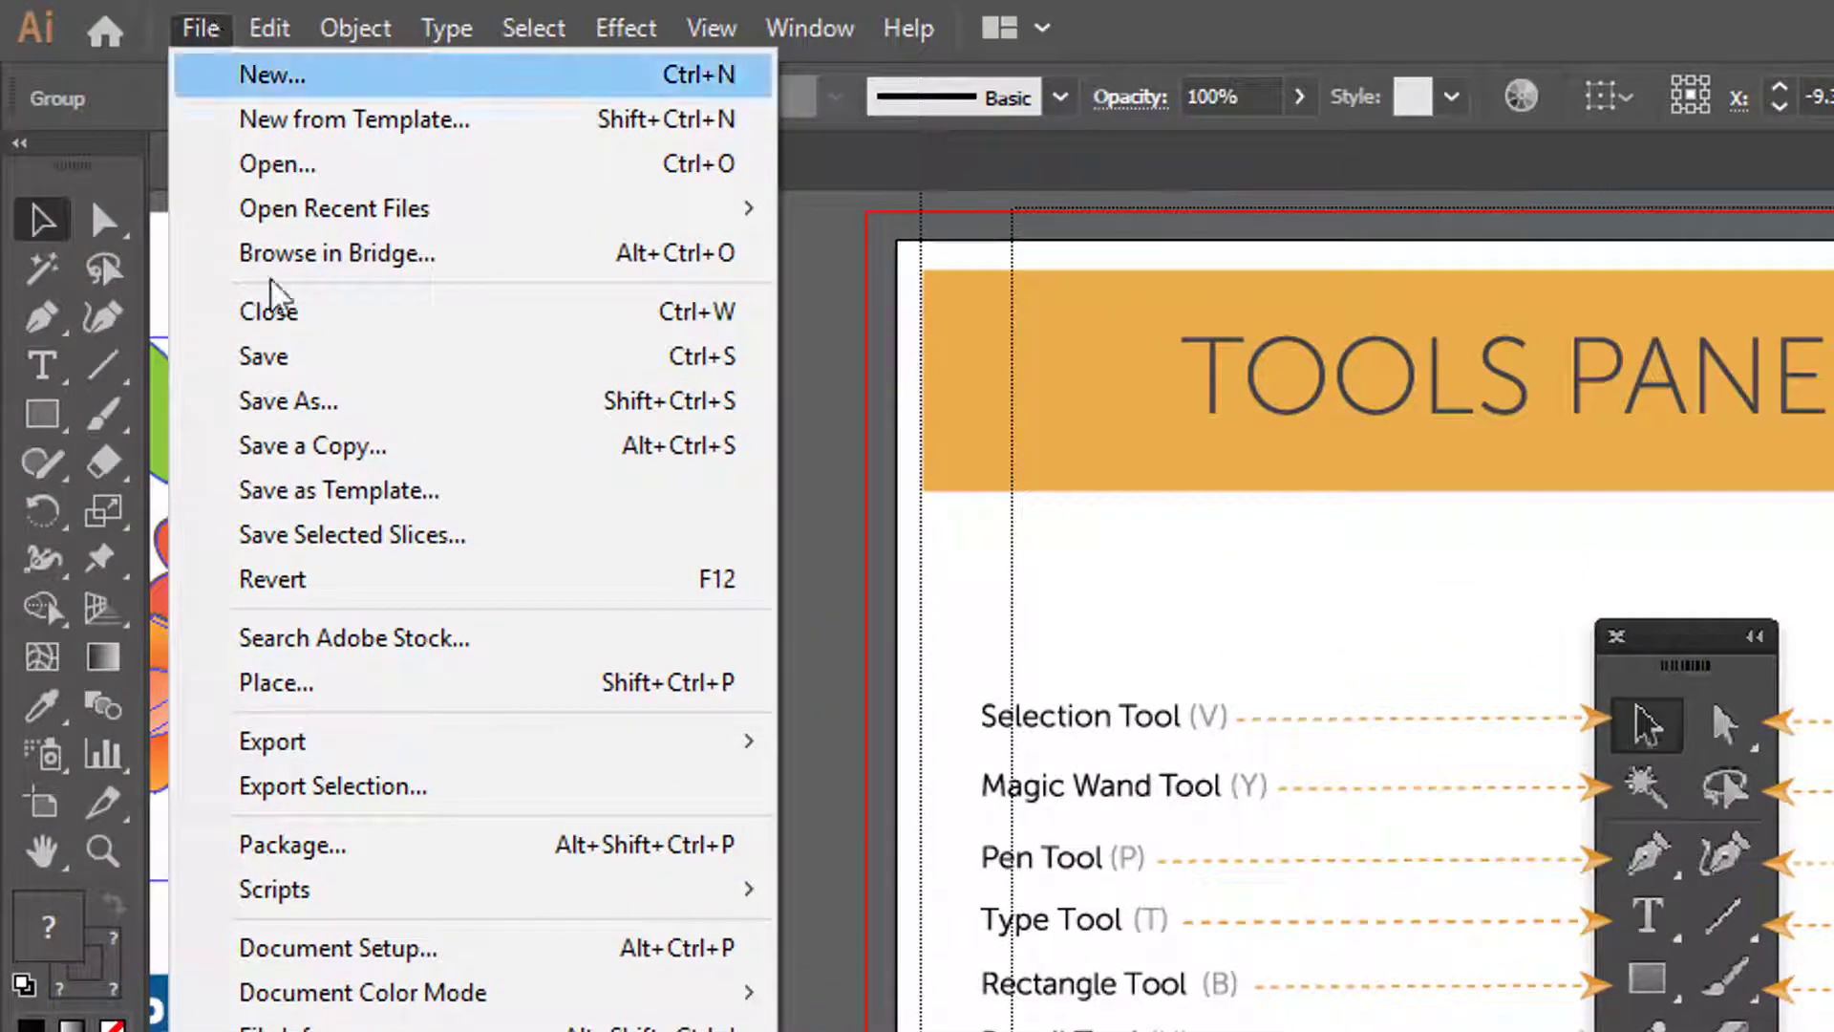
pyautogui.moveTo(285, 28)
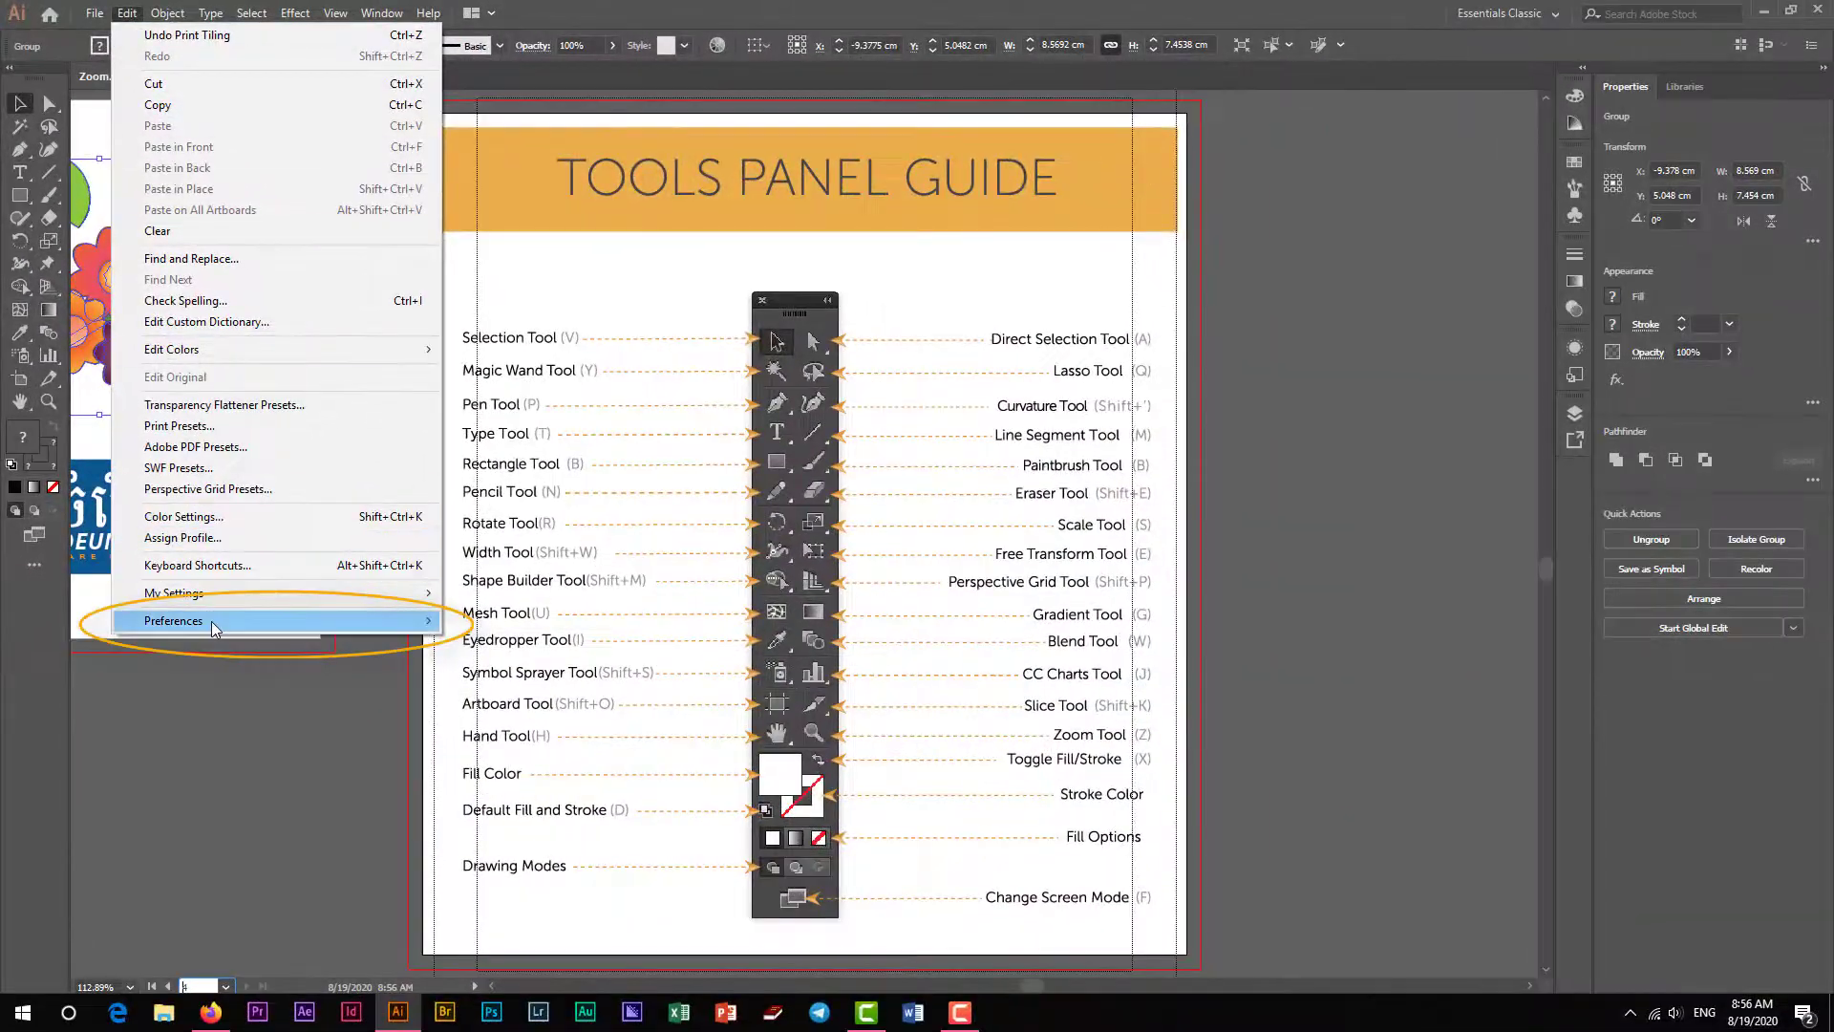
pyautogui.moveTo(256, 619)
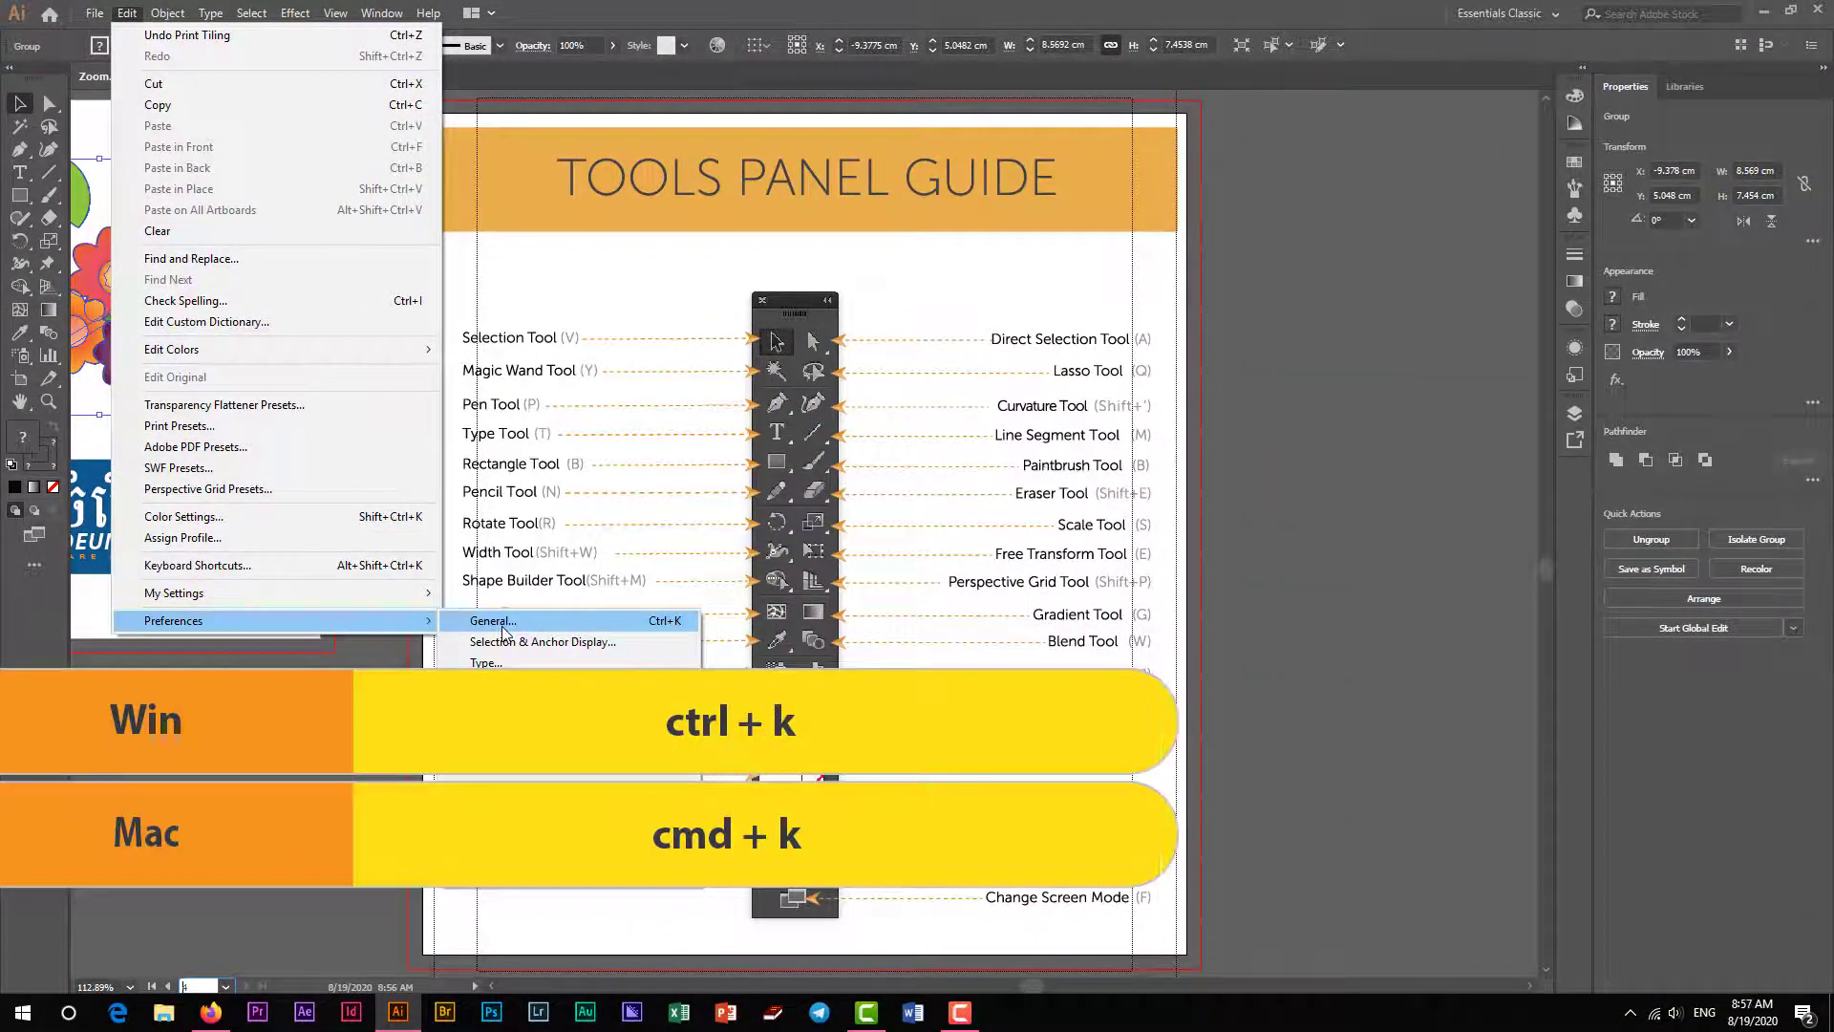
pyautogui.click(596, 622)
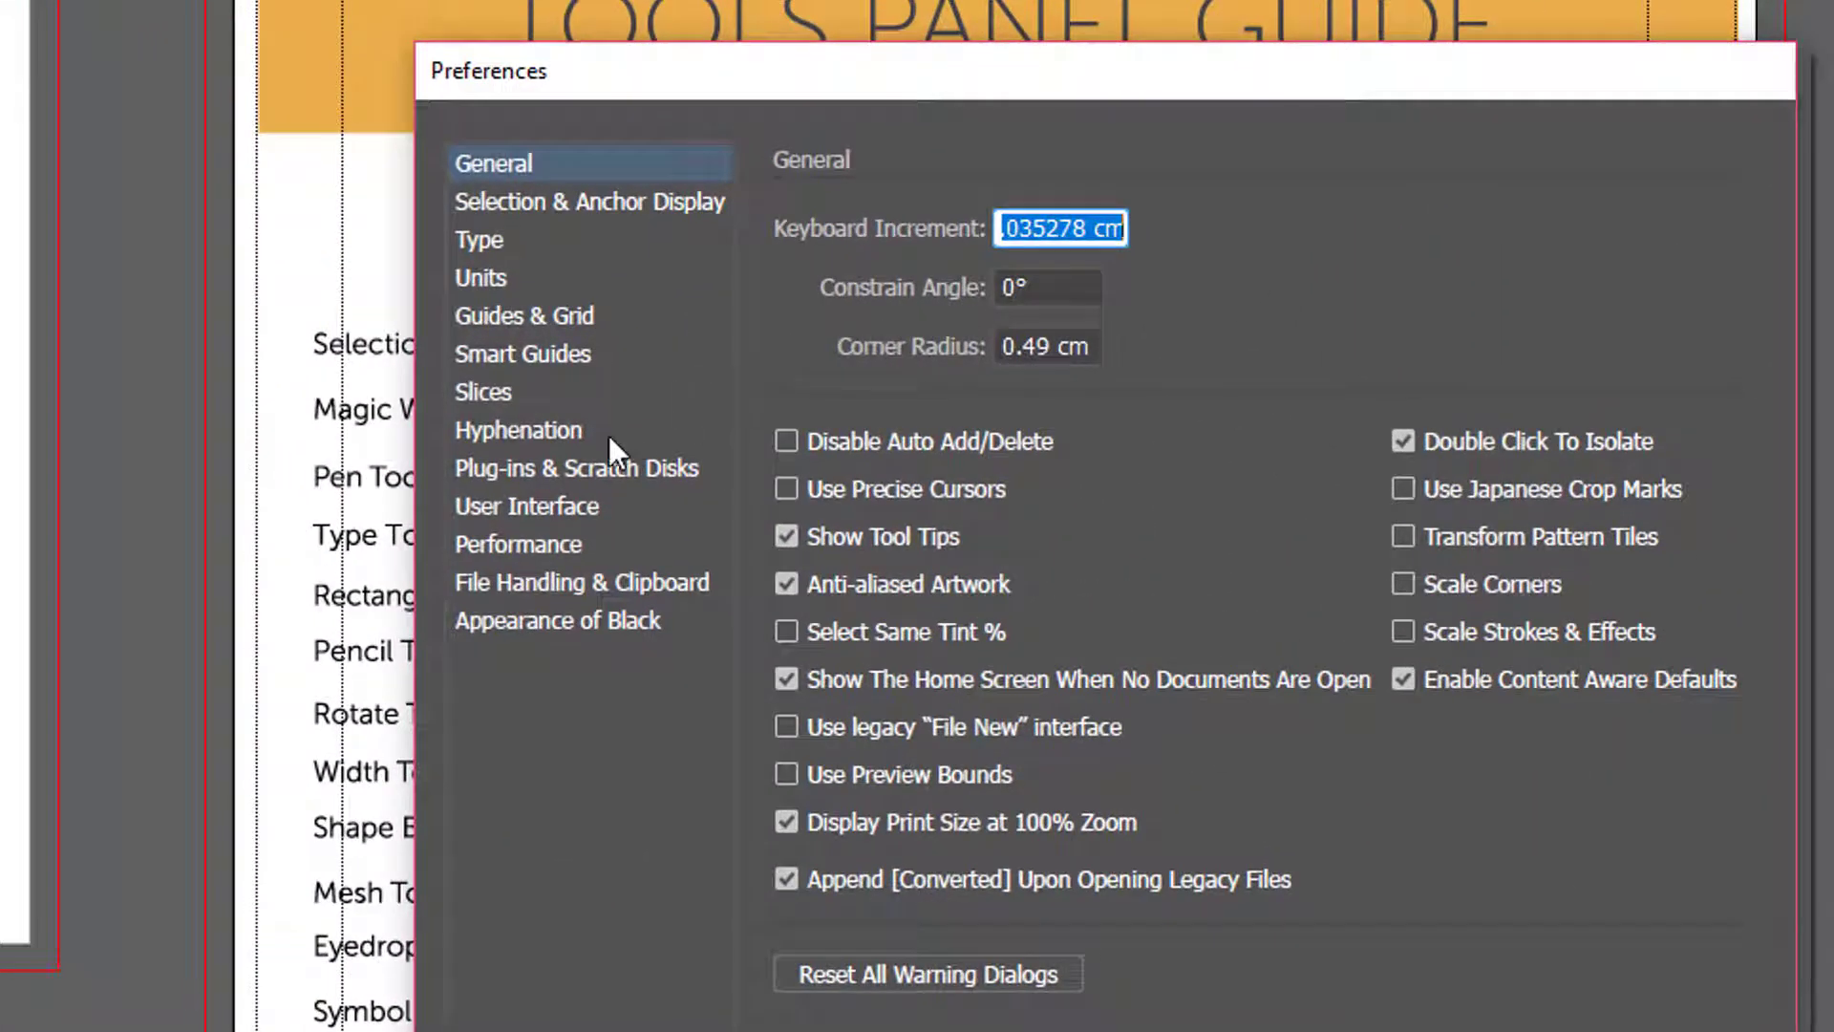
pyautogui.click(530, 547)
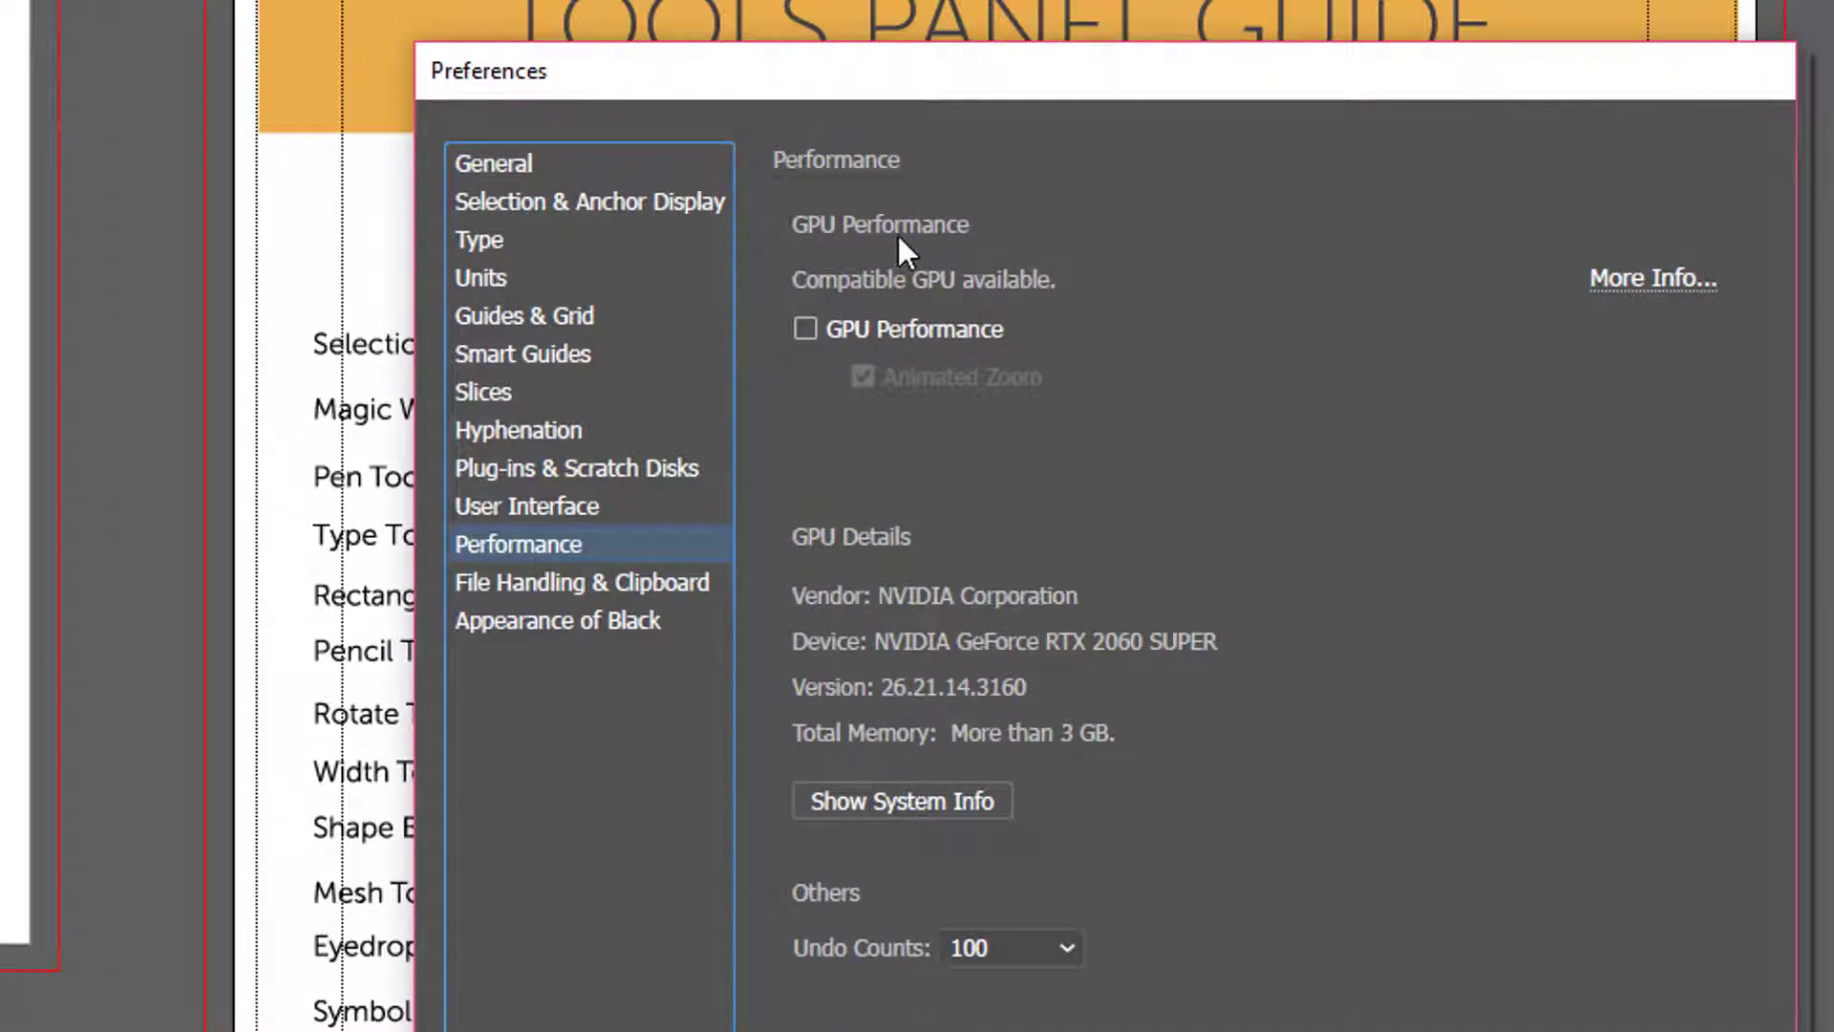
pyautogui.click(805, 330)
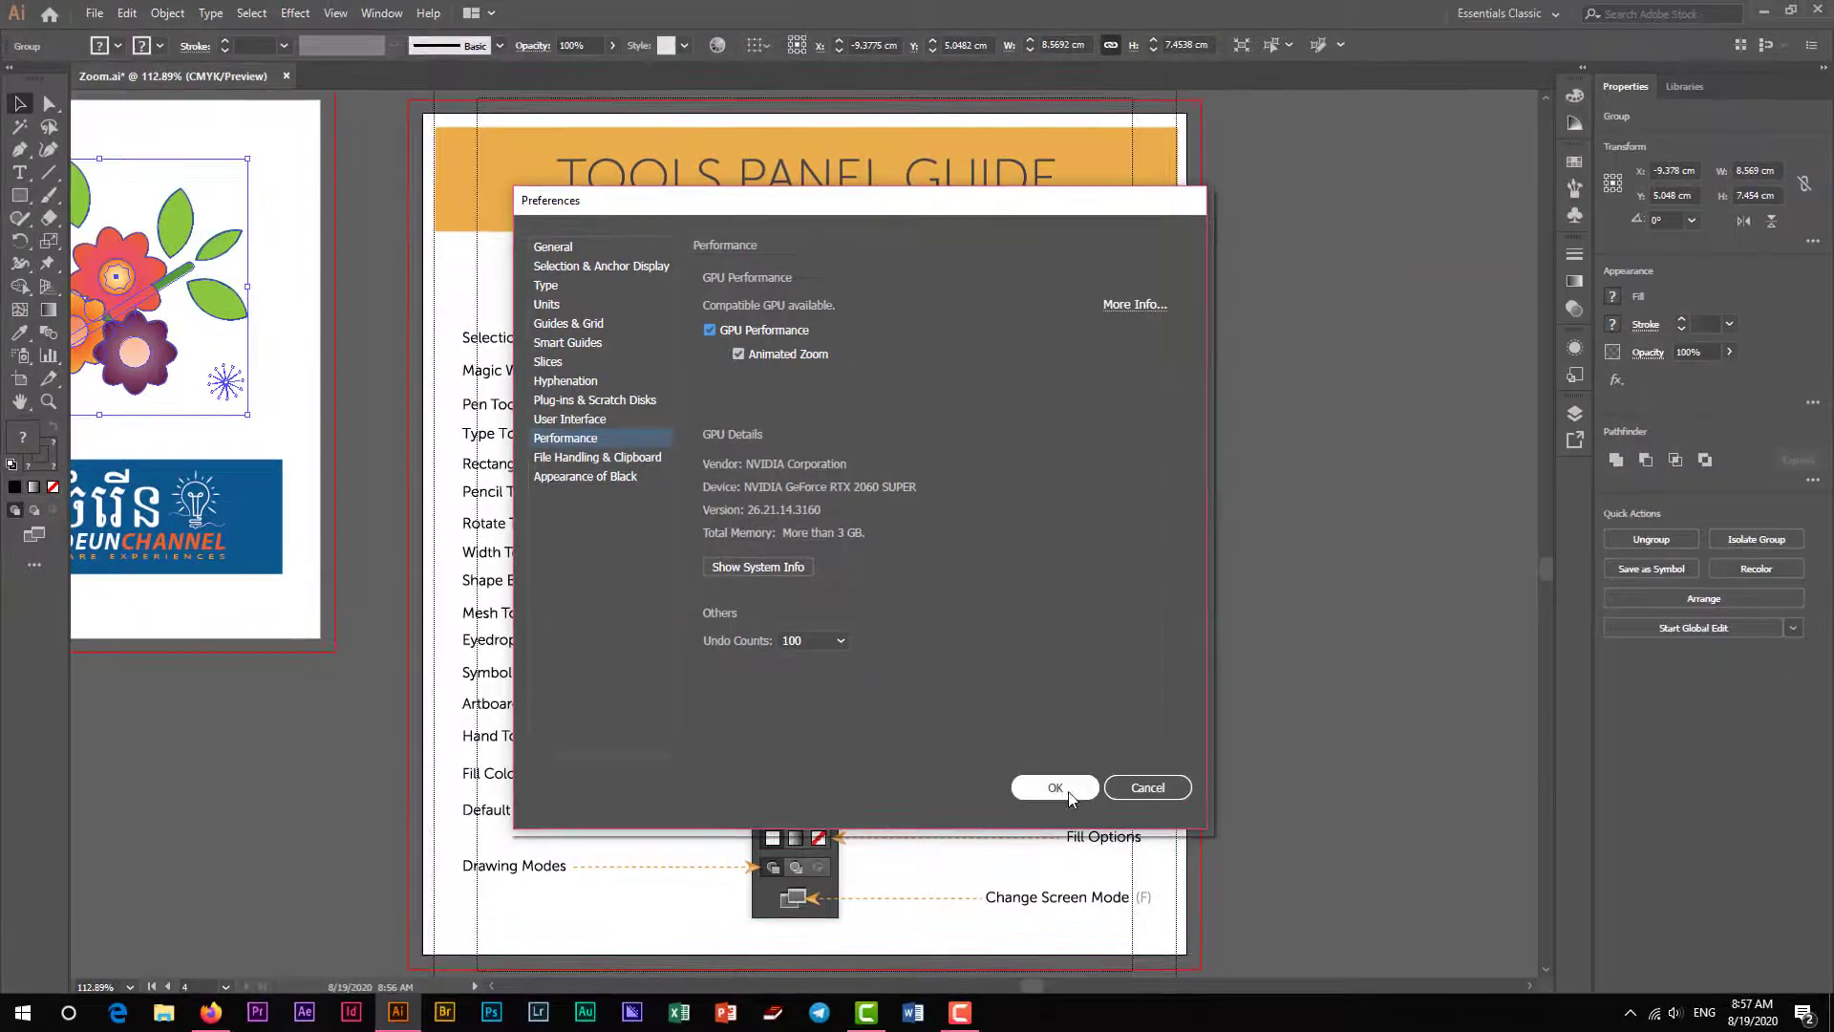
pyautogui.click(1055, 787)
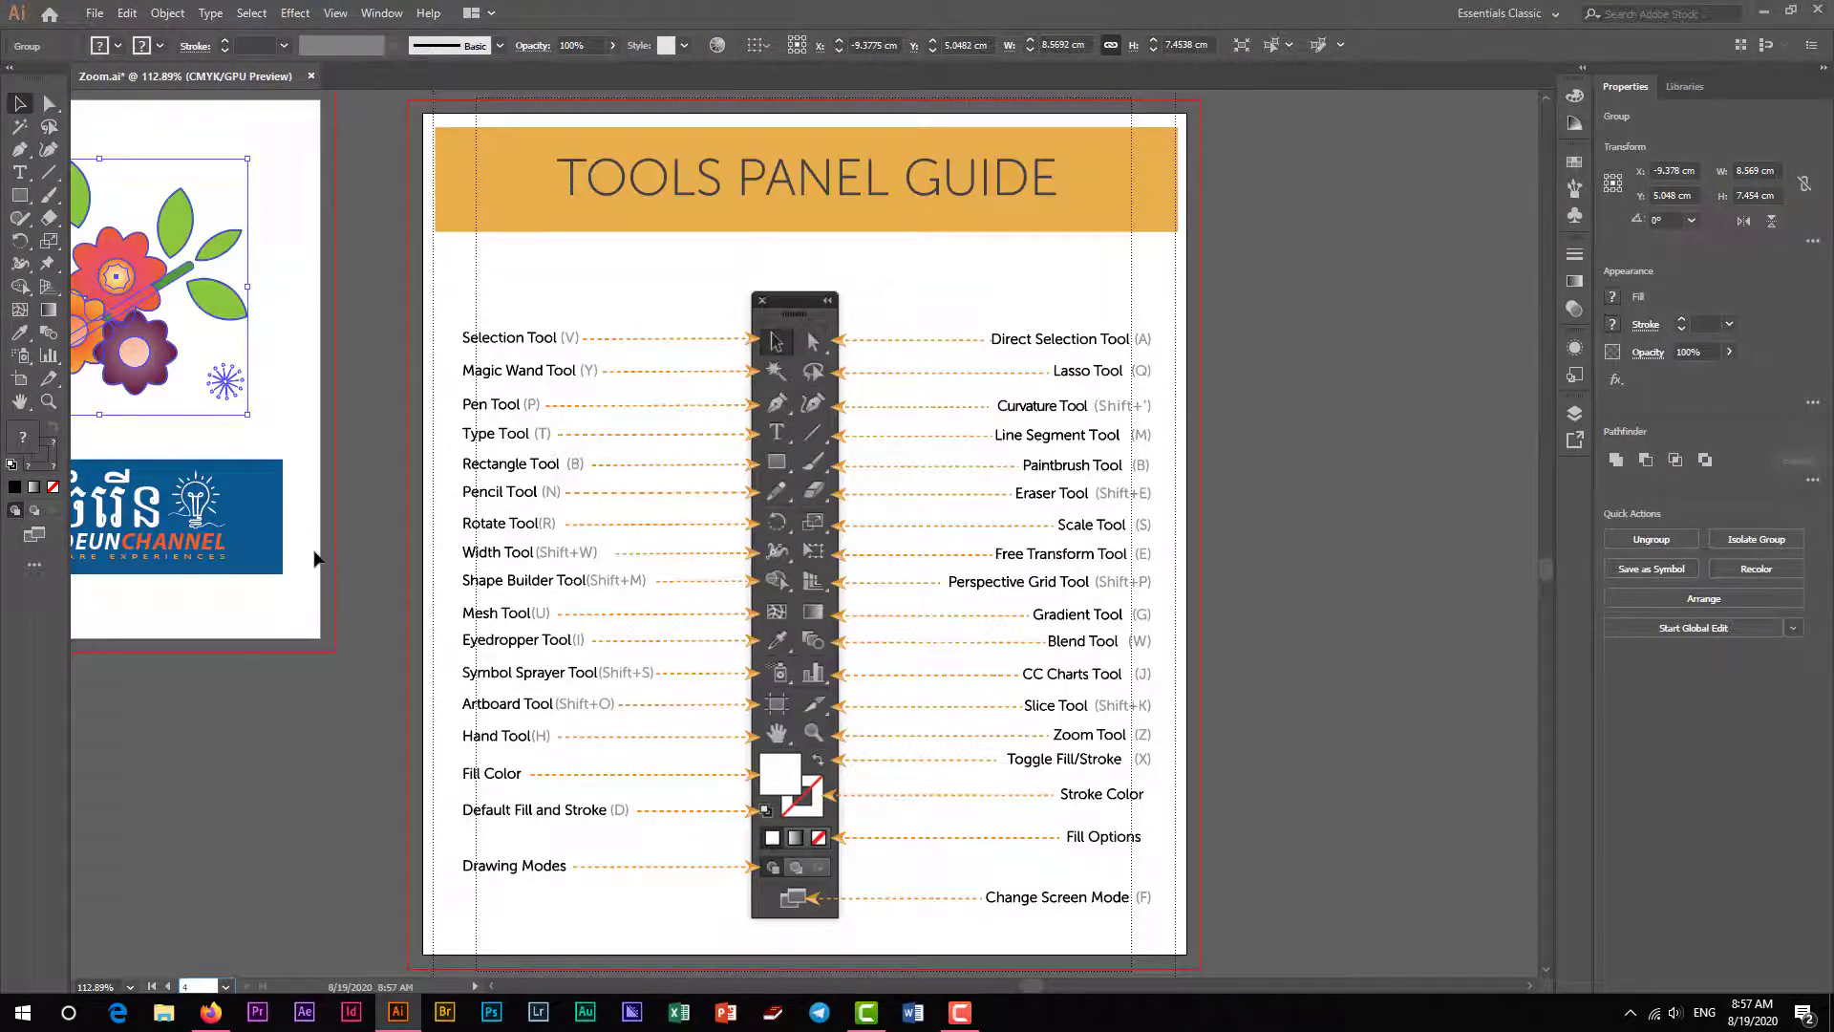
# Magnify the blue logo banner below the flowers to 518.7% using the Zoom tool's animated zoom.
pyautogui.write('4')
pyautogui.press('Return')
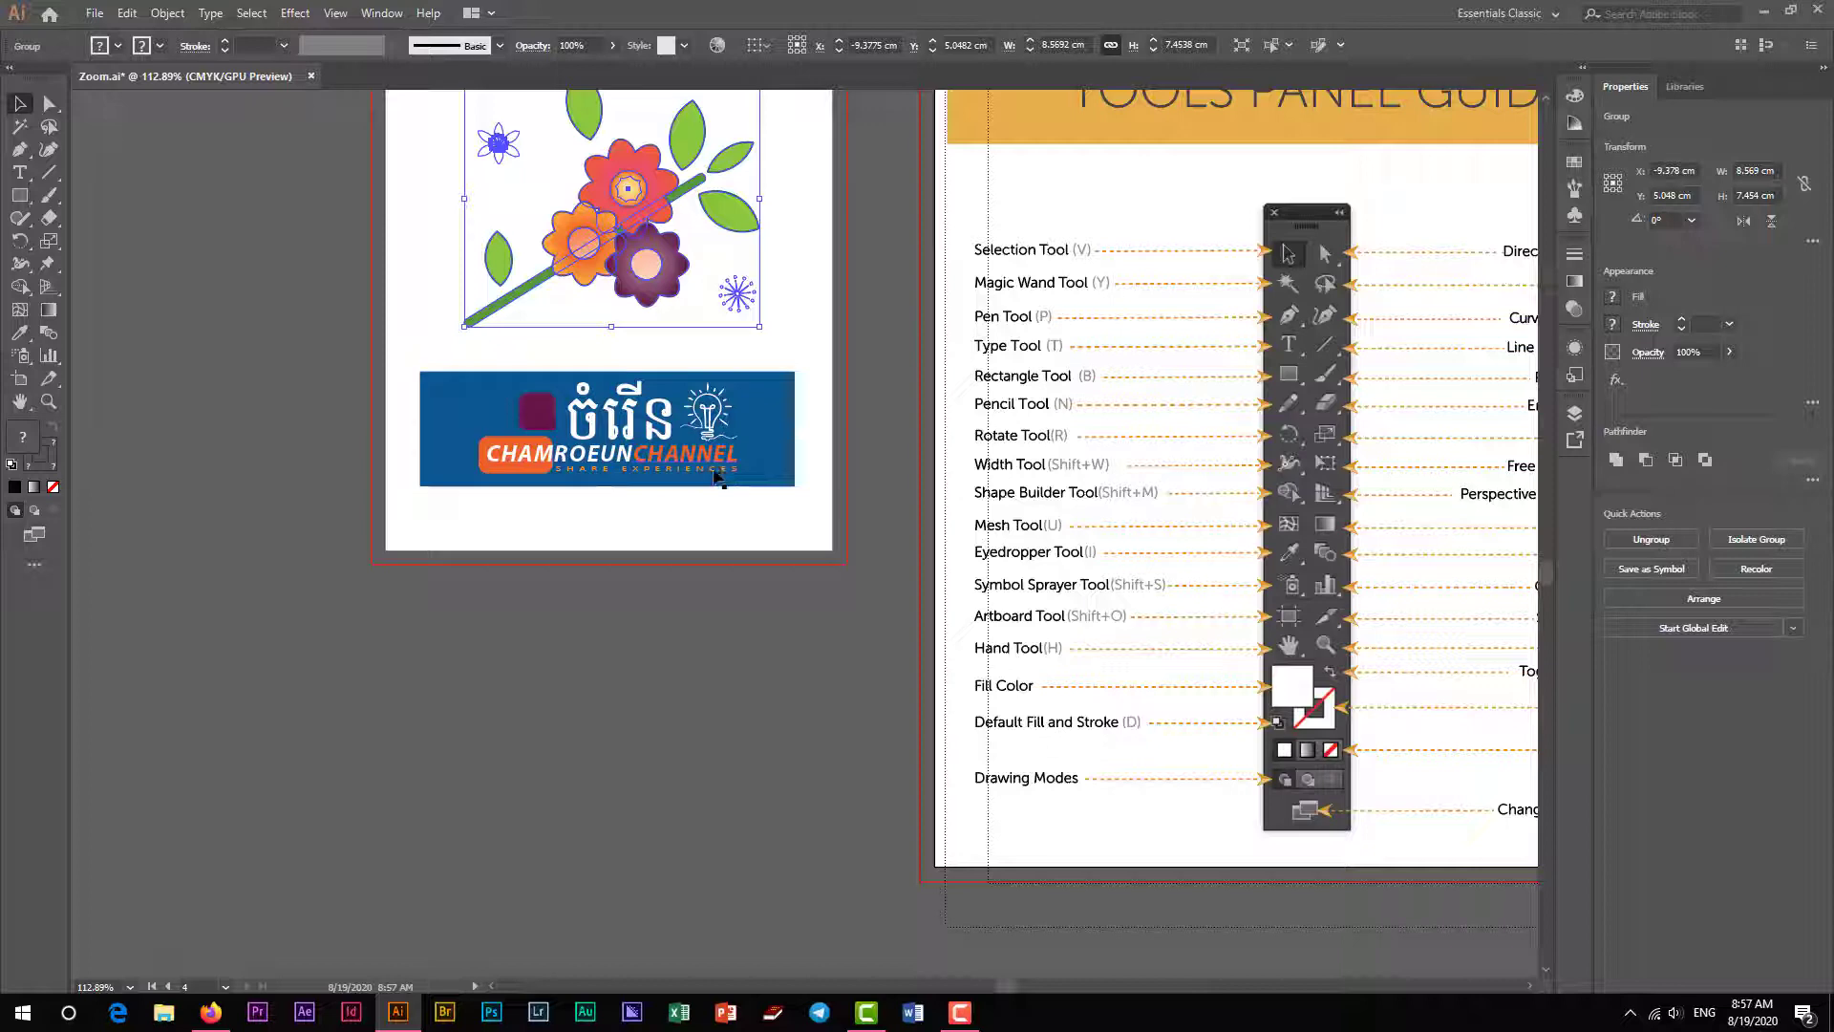
pyautogui.click(46, 401)
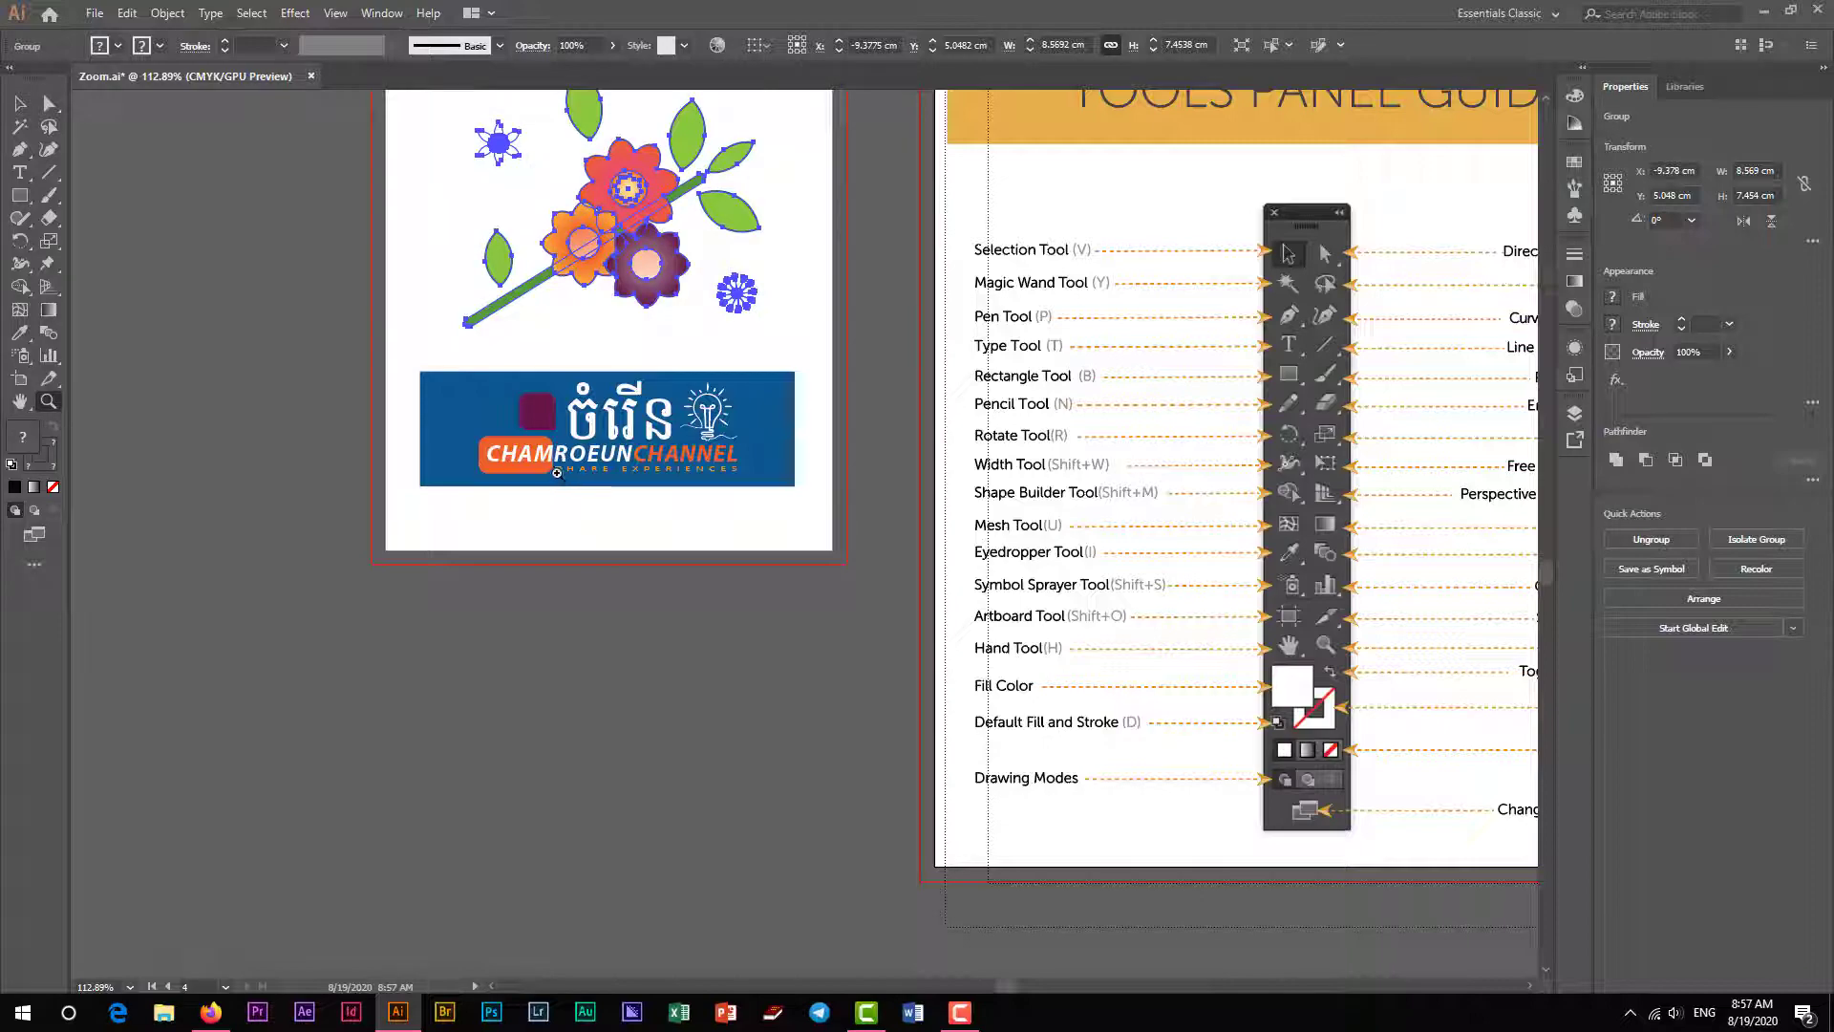
pyautogui.moveTo(557, 472); pyautogui.dragTo(979, 794)
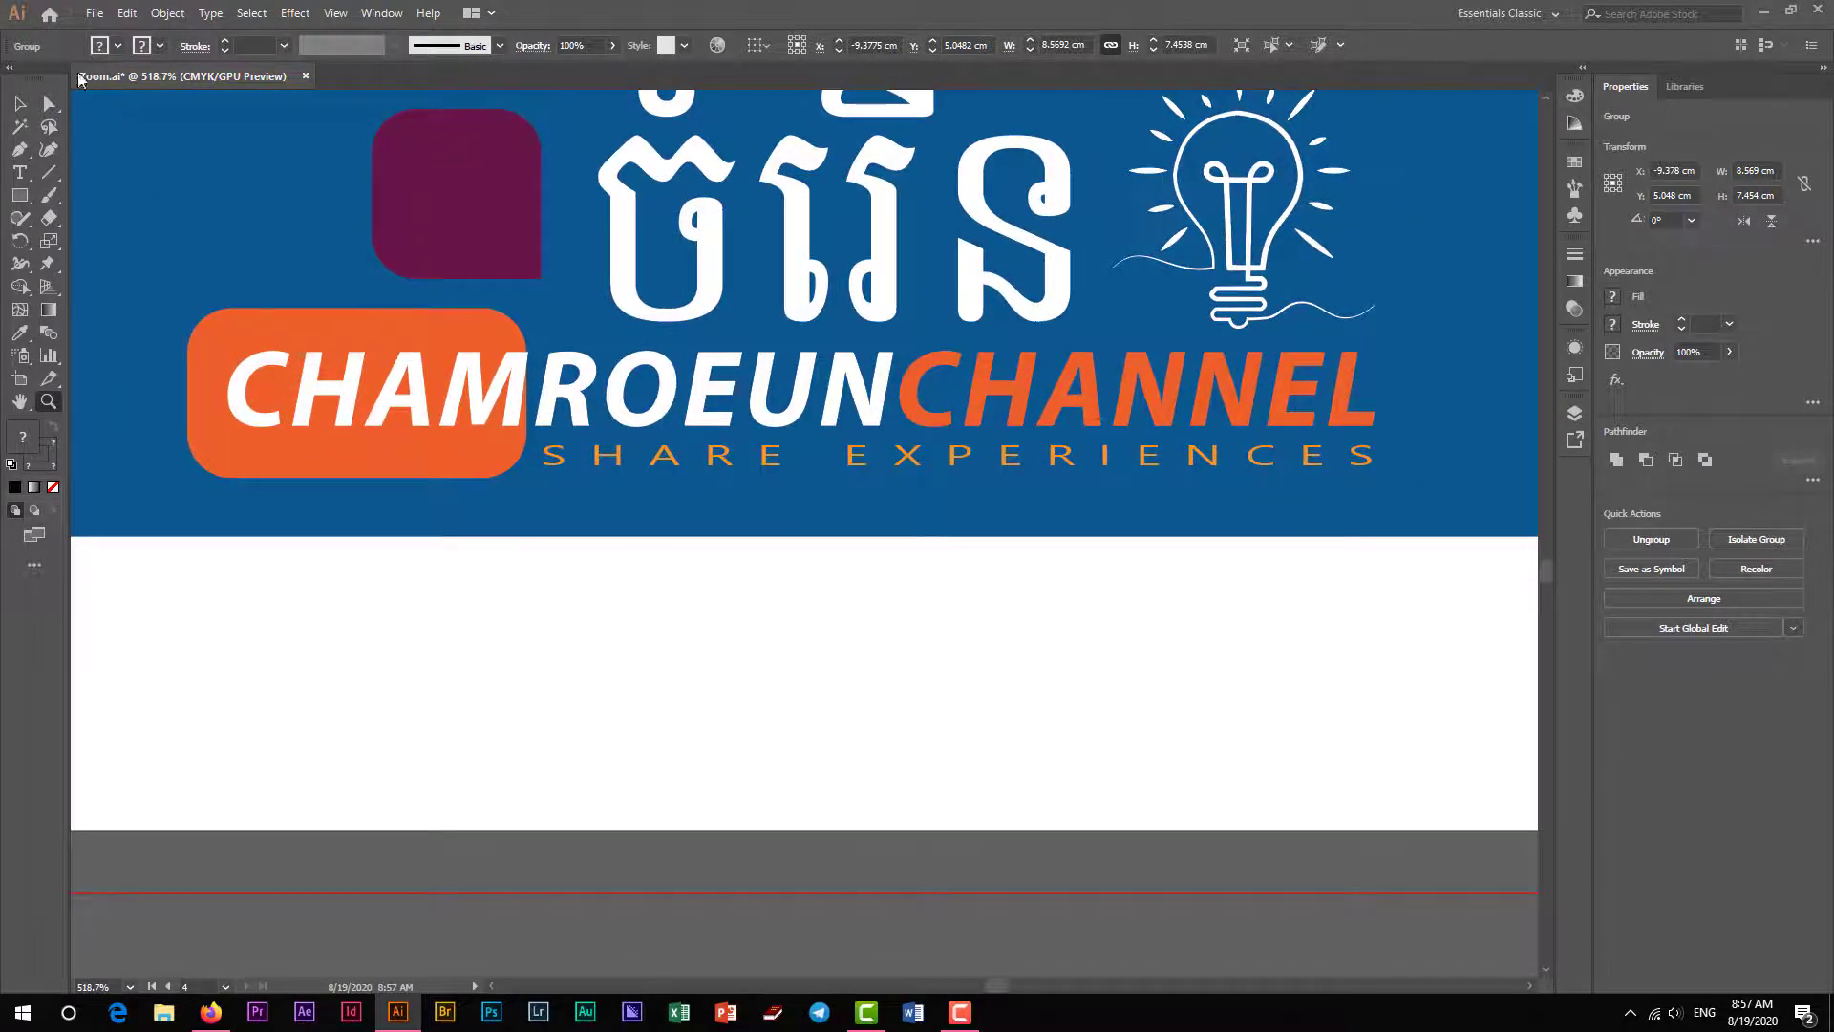
# Review the GPU Performance and Animated Zoom options in the Performance preferences.
pyautogui.click(127, 13)
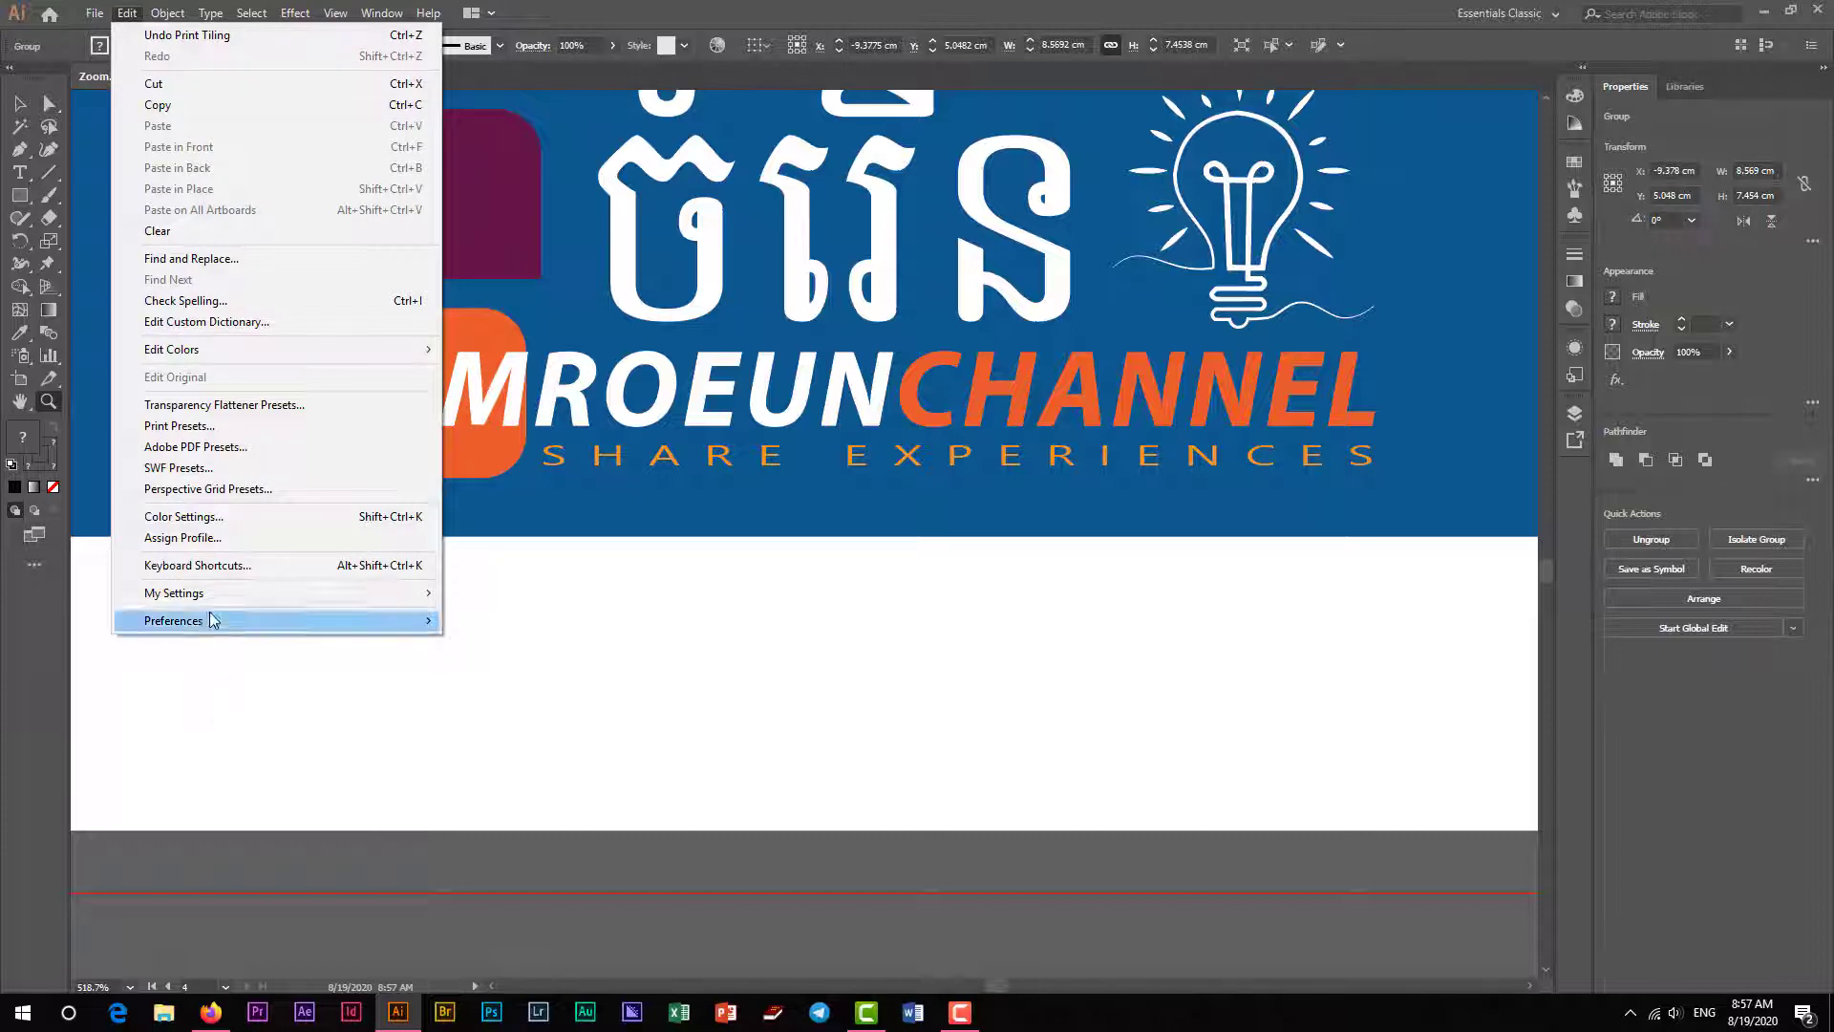
pyautogui.moveTo(222, 628)
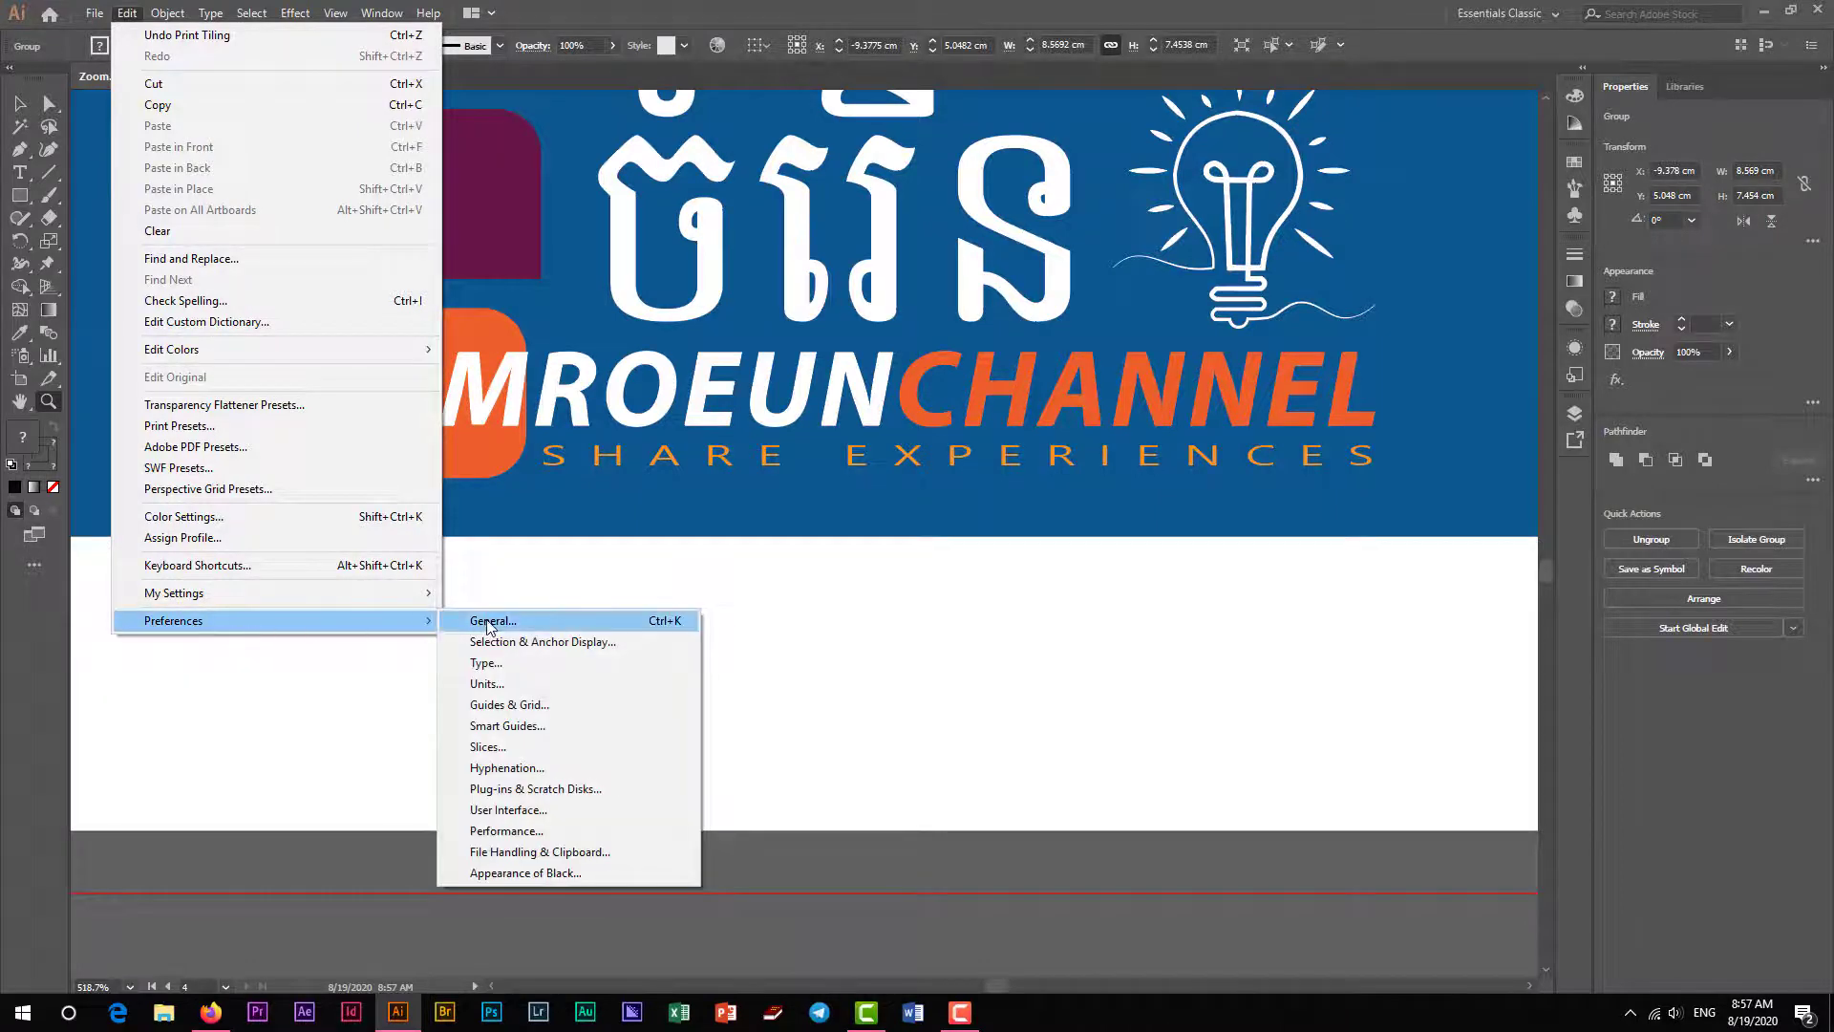
pyautogui.click(629, 629)
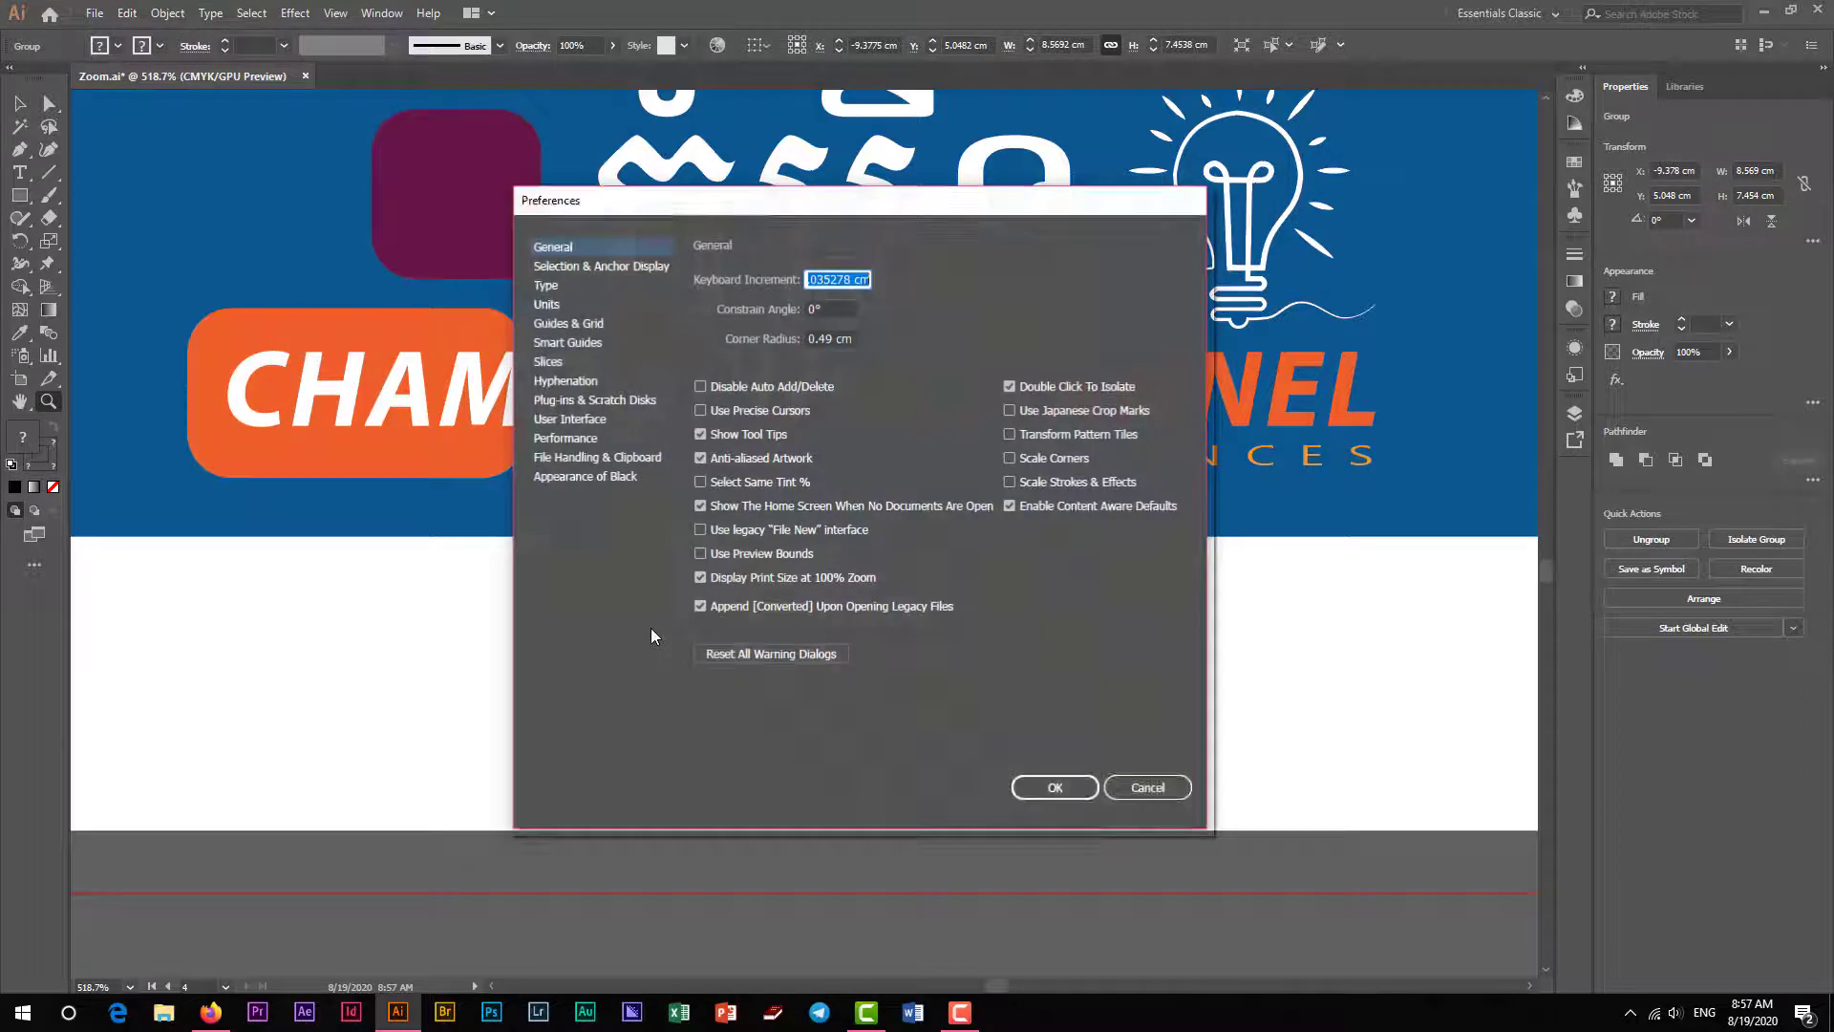
pyautogui.click(582, 437)
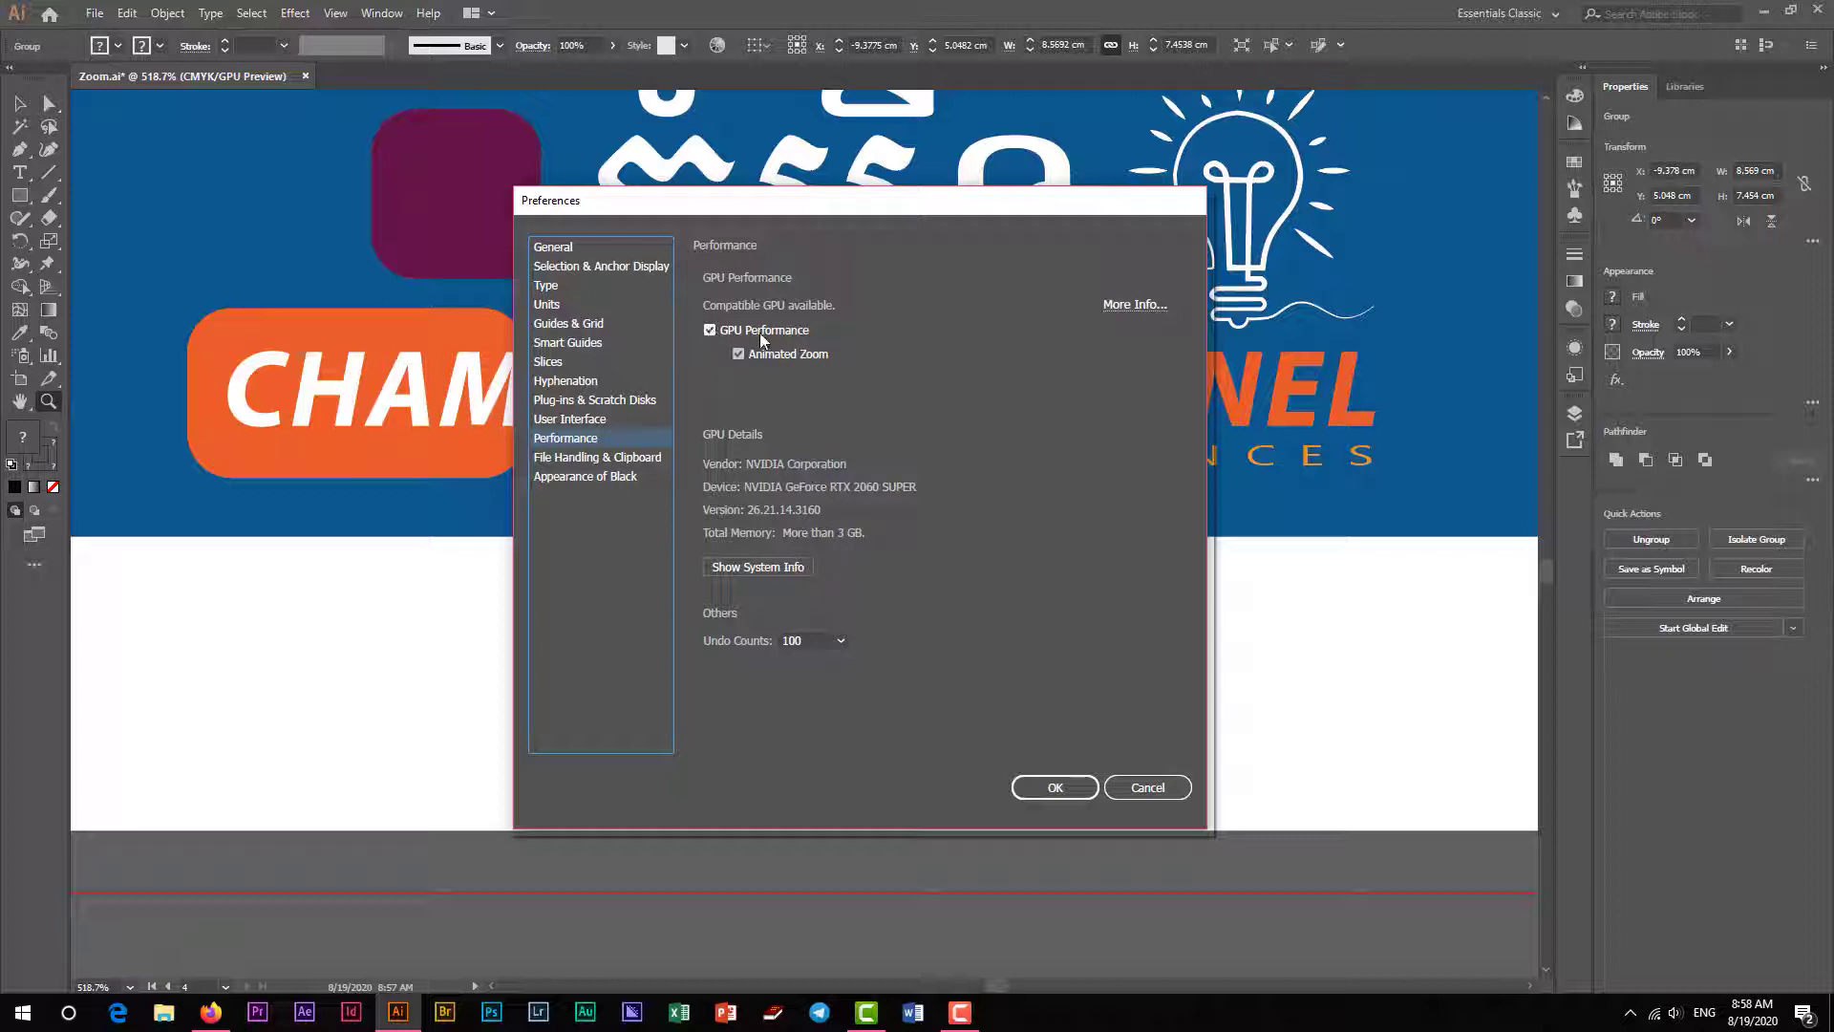
pyautogui.click(1054, 787)
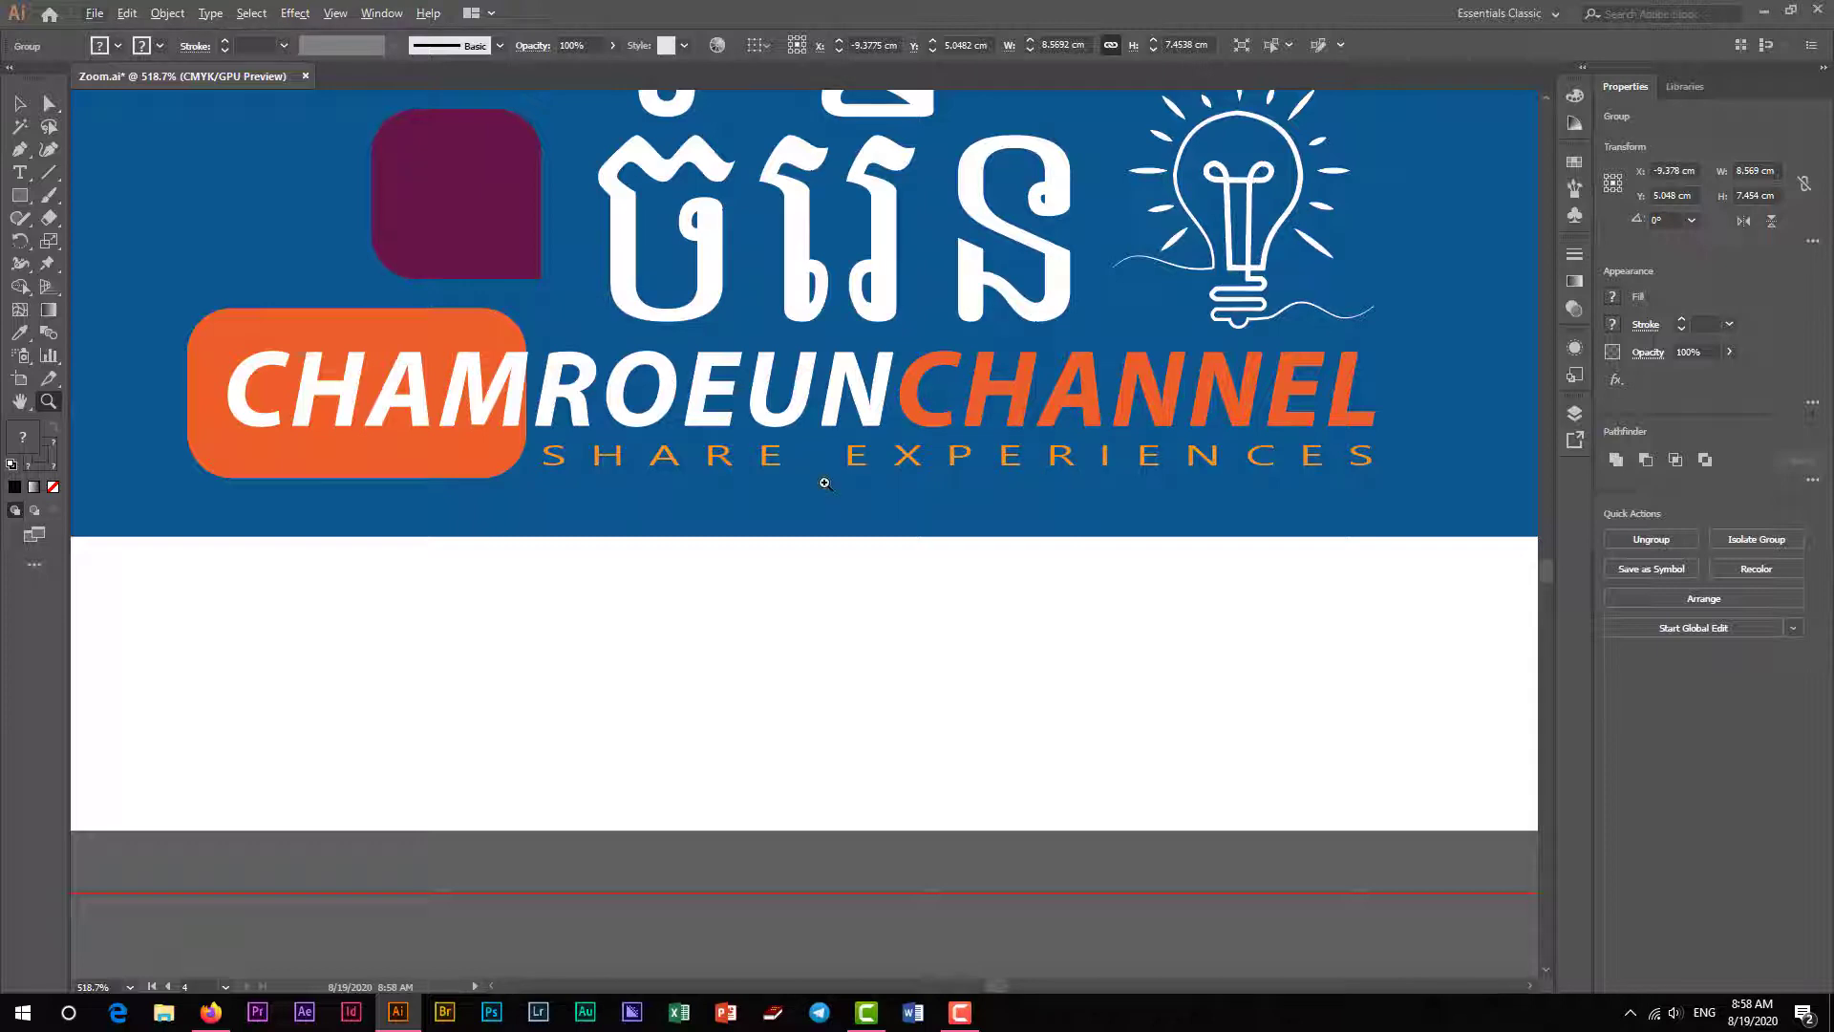
# Zoom out from the logo banner to 100%, and fit all artboards in the window.
pyautogui.keyDown('alt'); pyautogui.click(859, 481); pyautogui.keyUp('alt')
pyautogui.keyDown('alt'); pyautogui.click(862, 481); pyautogui.keyUp('alt')
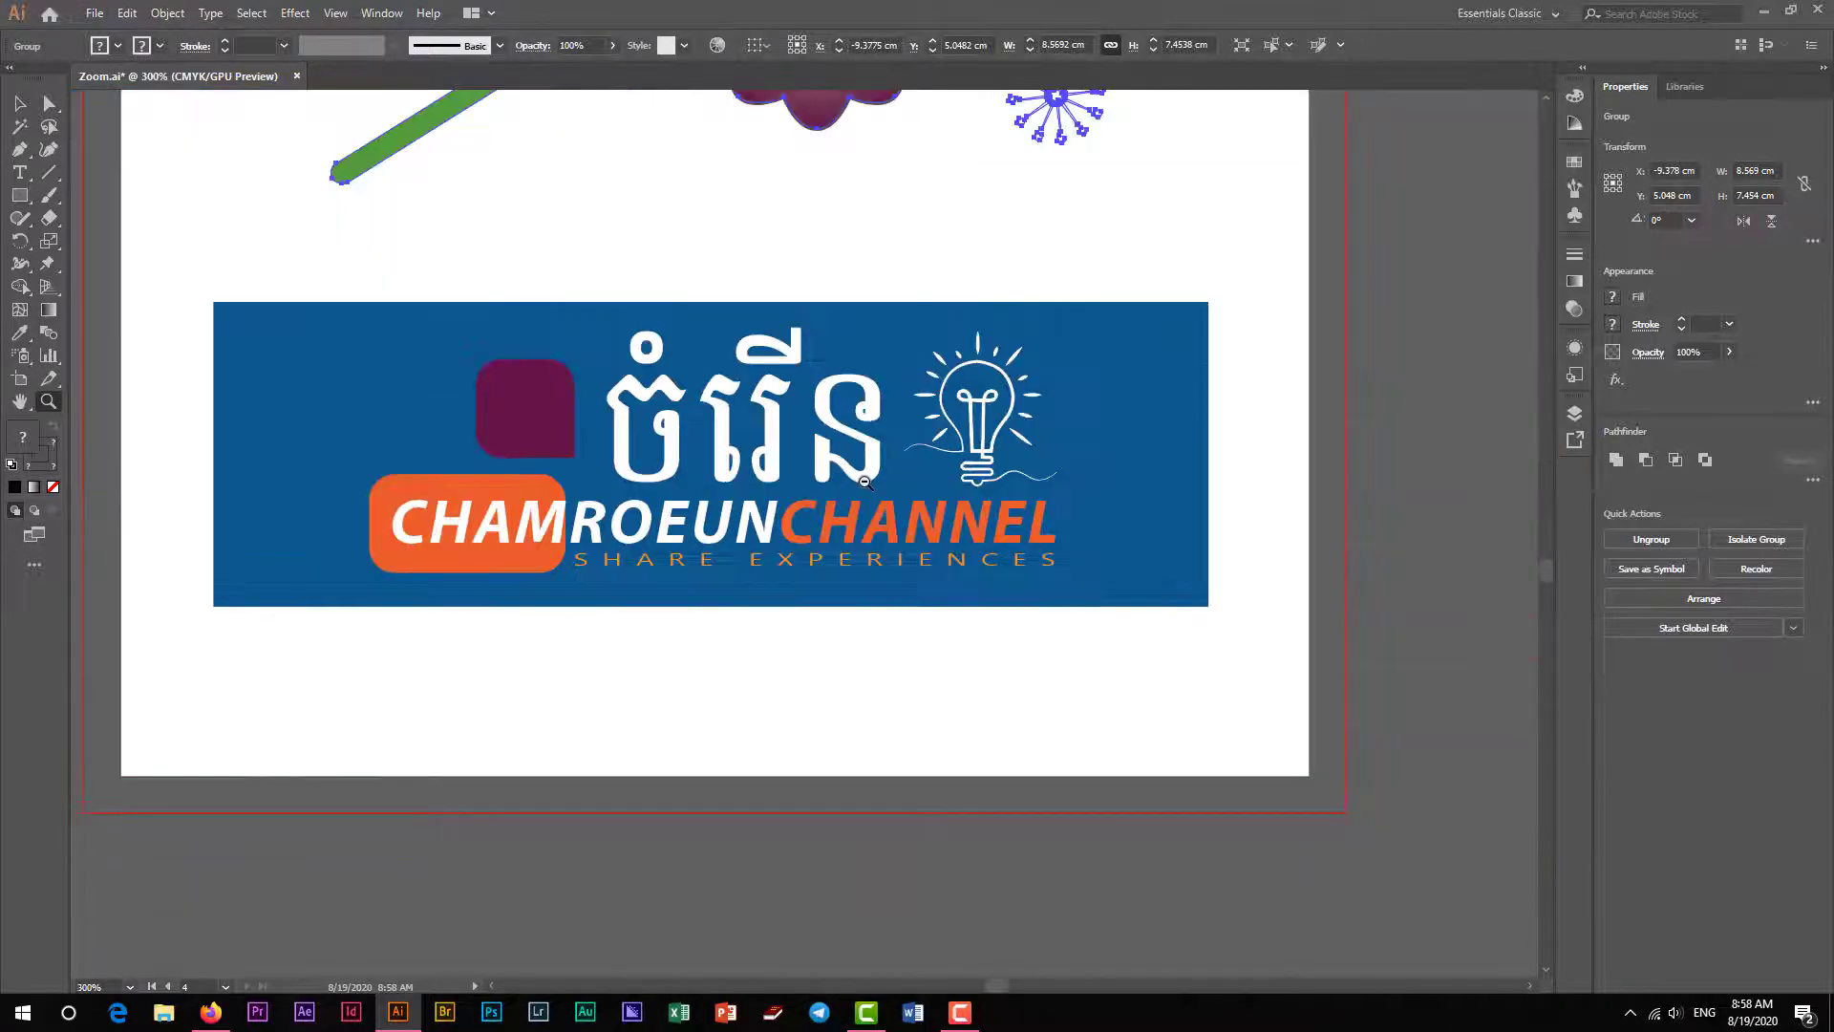
pyautogui.keyDown('alt'); pyautogui.click(864, 481); pyautogui.keyUp('alt')
pyautogui.keyDown('alt'); pyautogui.click(864, 480); pyautogui.keyUp('alt')
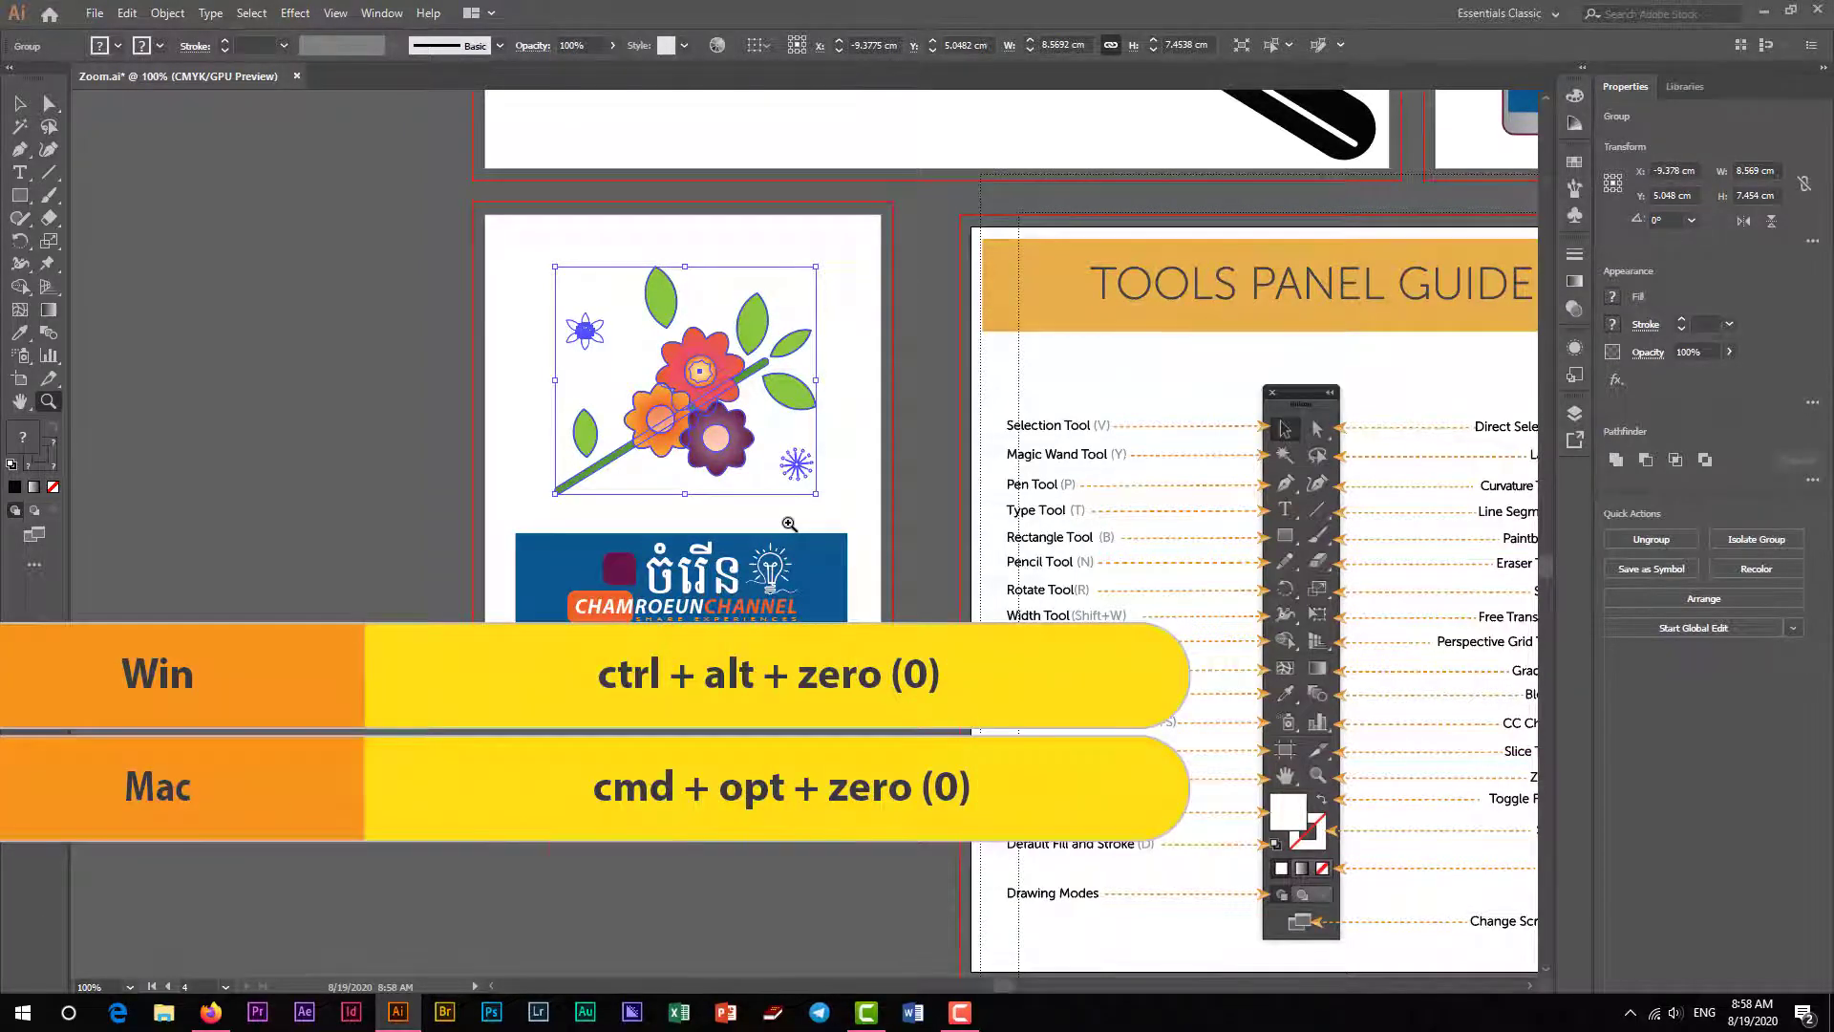
pyautogui.hotkey('ctrl', 'alt', '0')
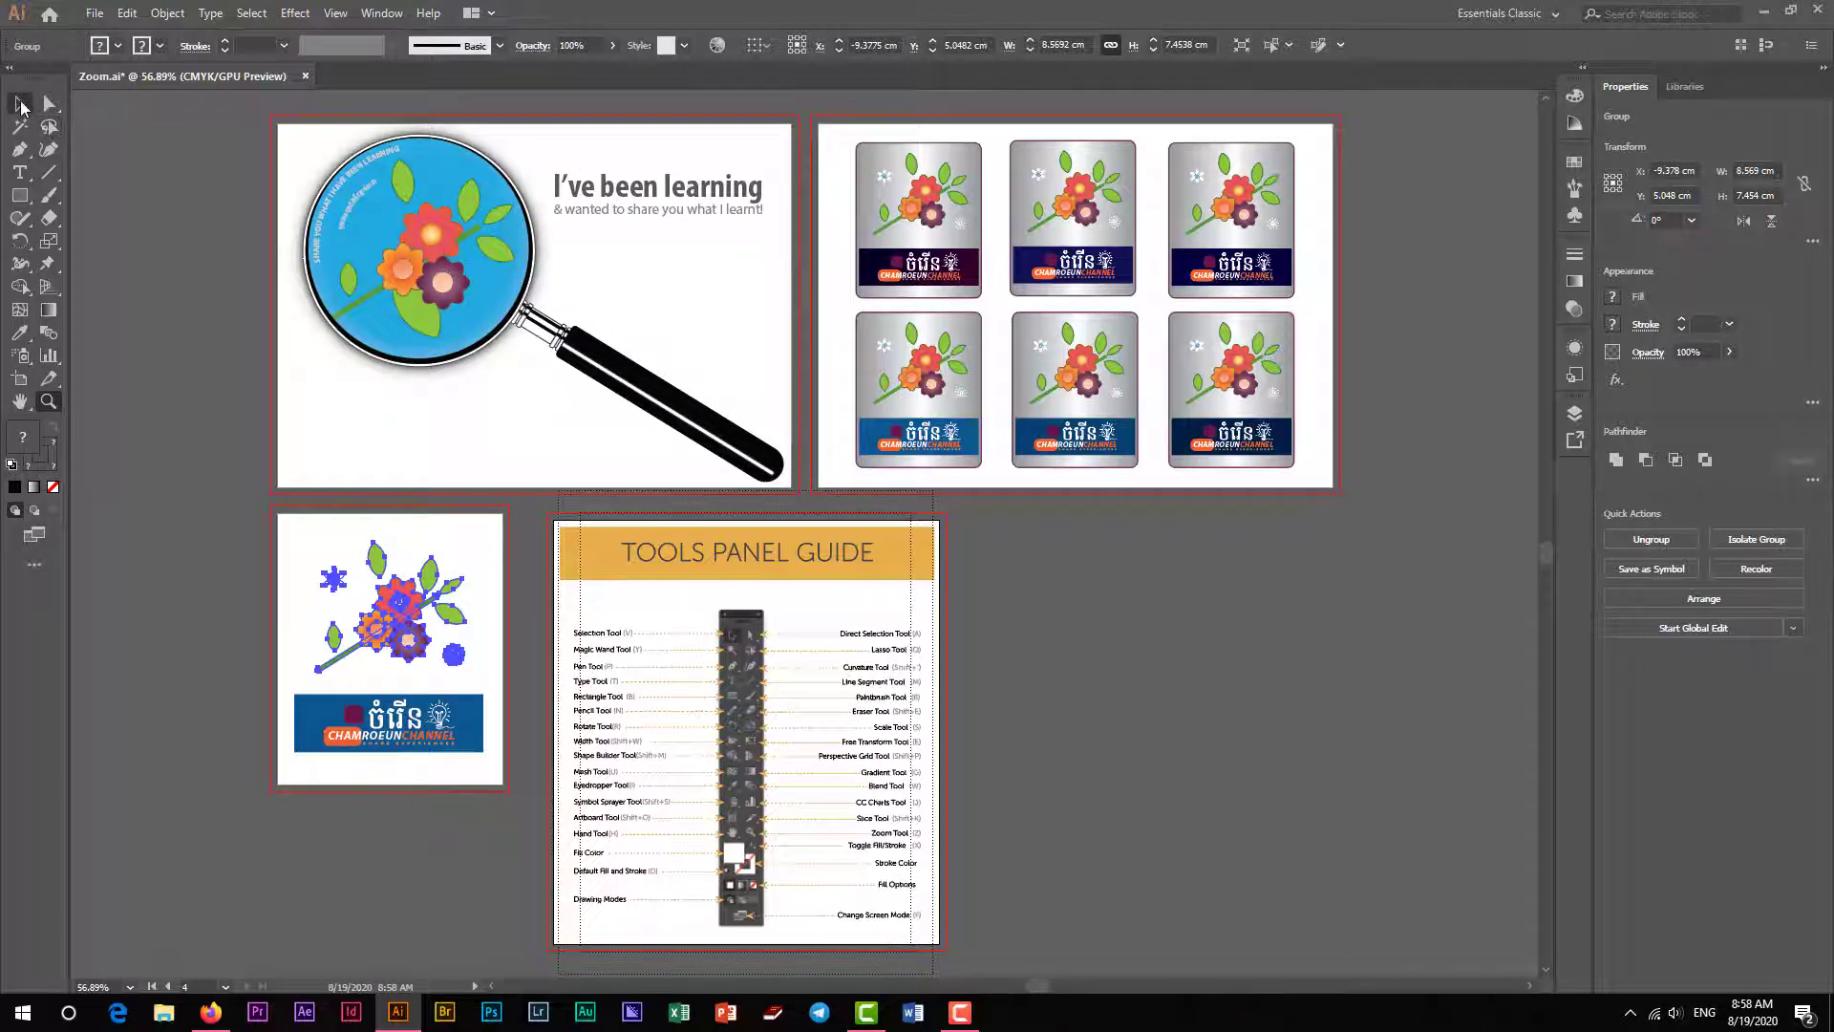
# With the Selection tool active, temporarily zoom around the magnifying glass, ending at 47.96%, and pan all four artboards back into view.
pyautogui.click(21, 105)
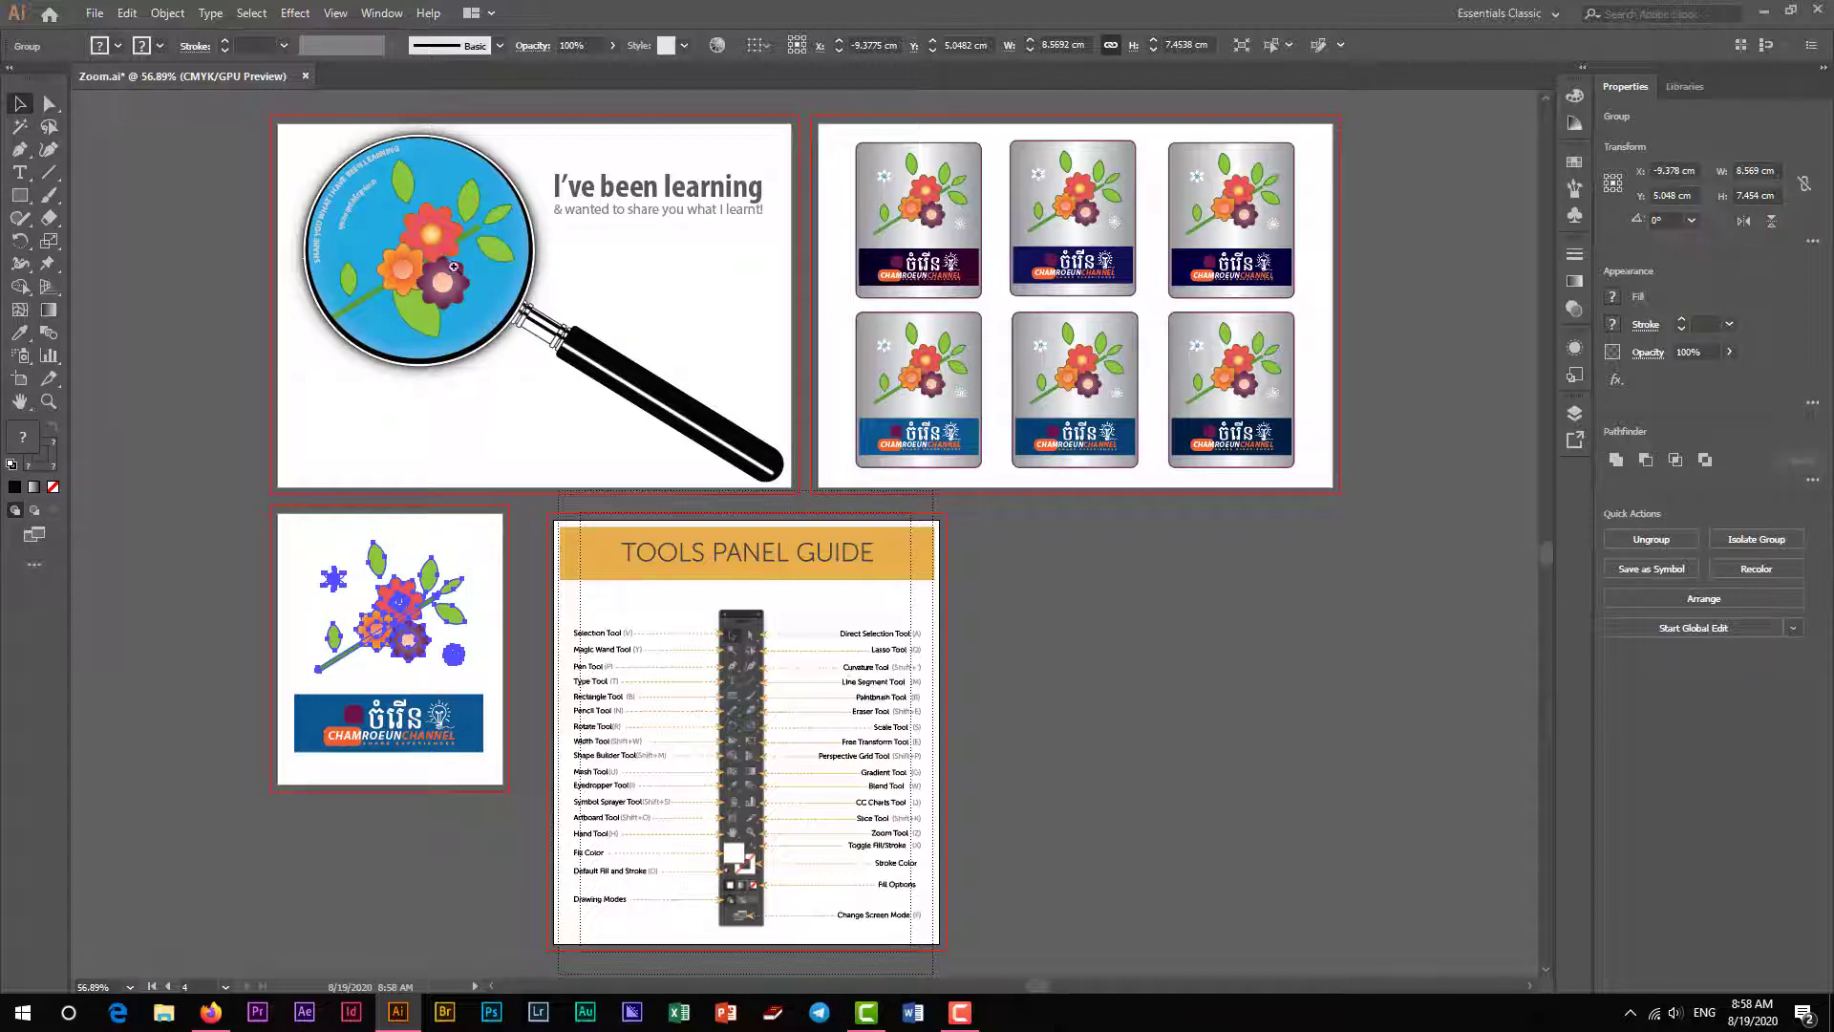
pyautogui.moveTo(454, 266); pyautogui.dragTo(1092, 695)
pyautogui.keyDown('alt'); pyautogui.click(1093, 696); pyautogui.keyUp('alt')
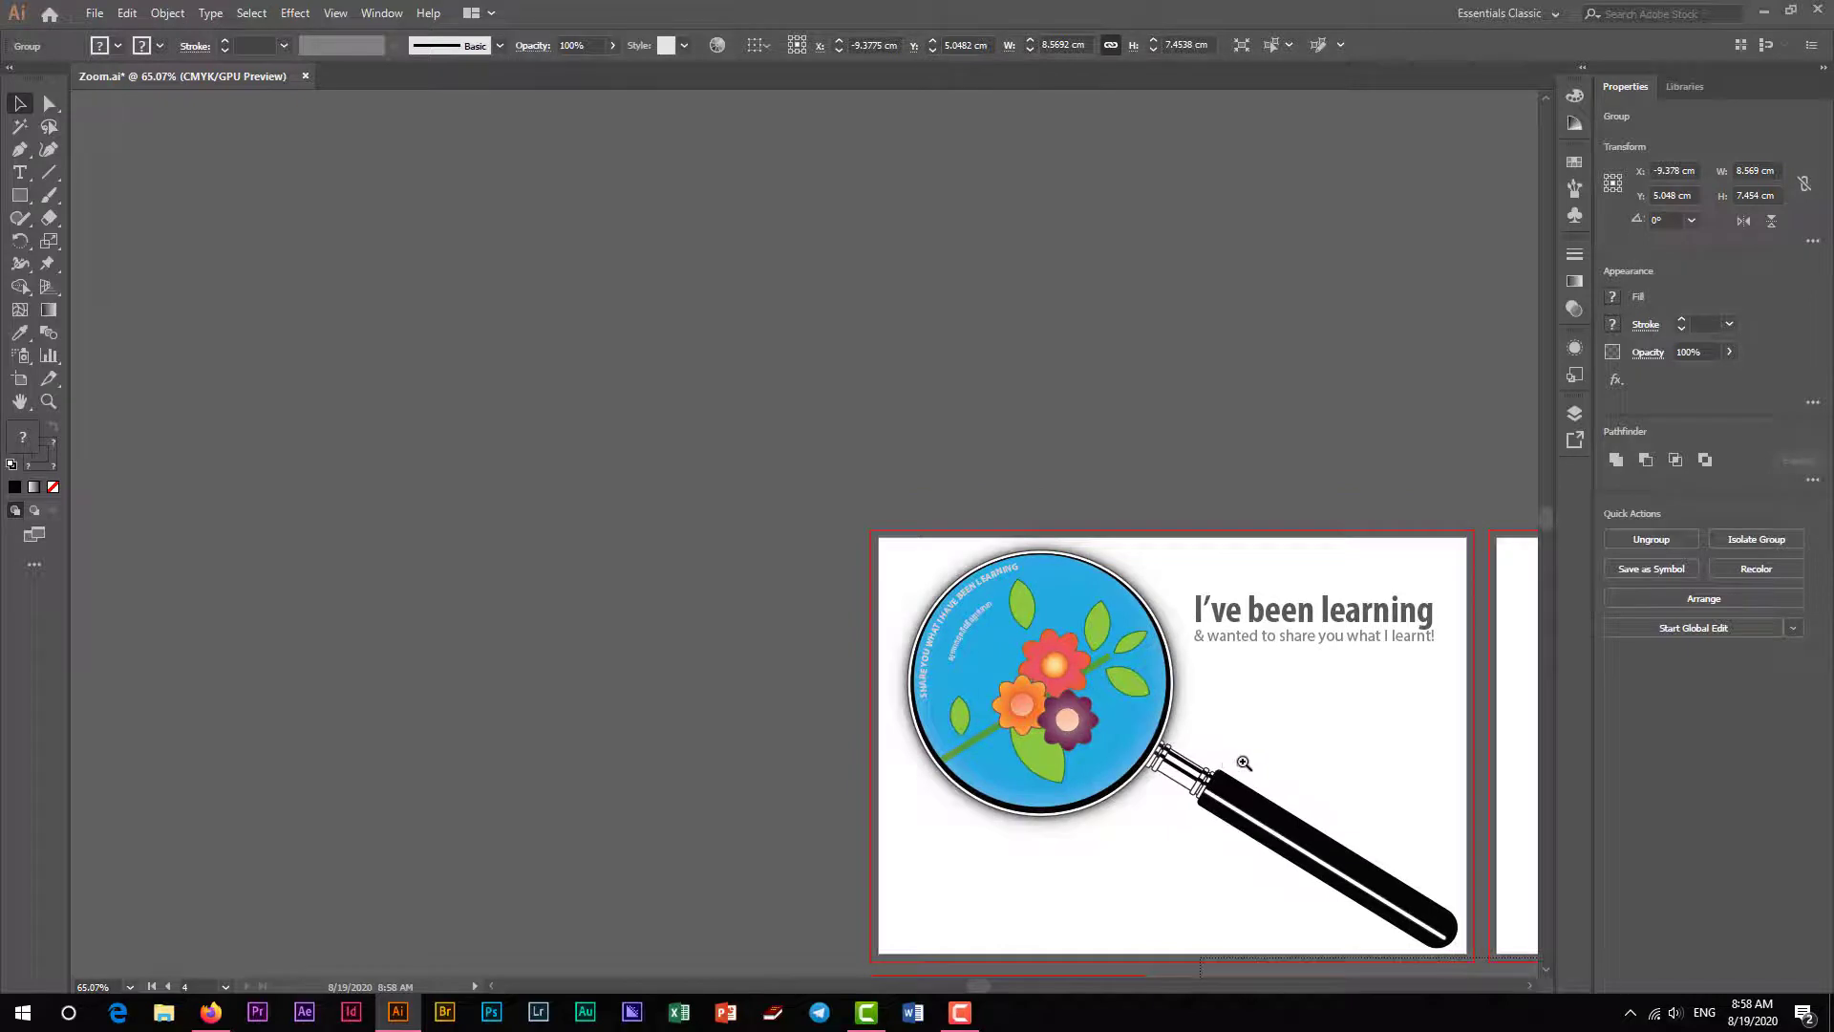
pyautogui.keyDown('alt'); pyautogui.click(1165, 738); pyautogui.keyUp('alt')
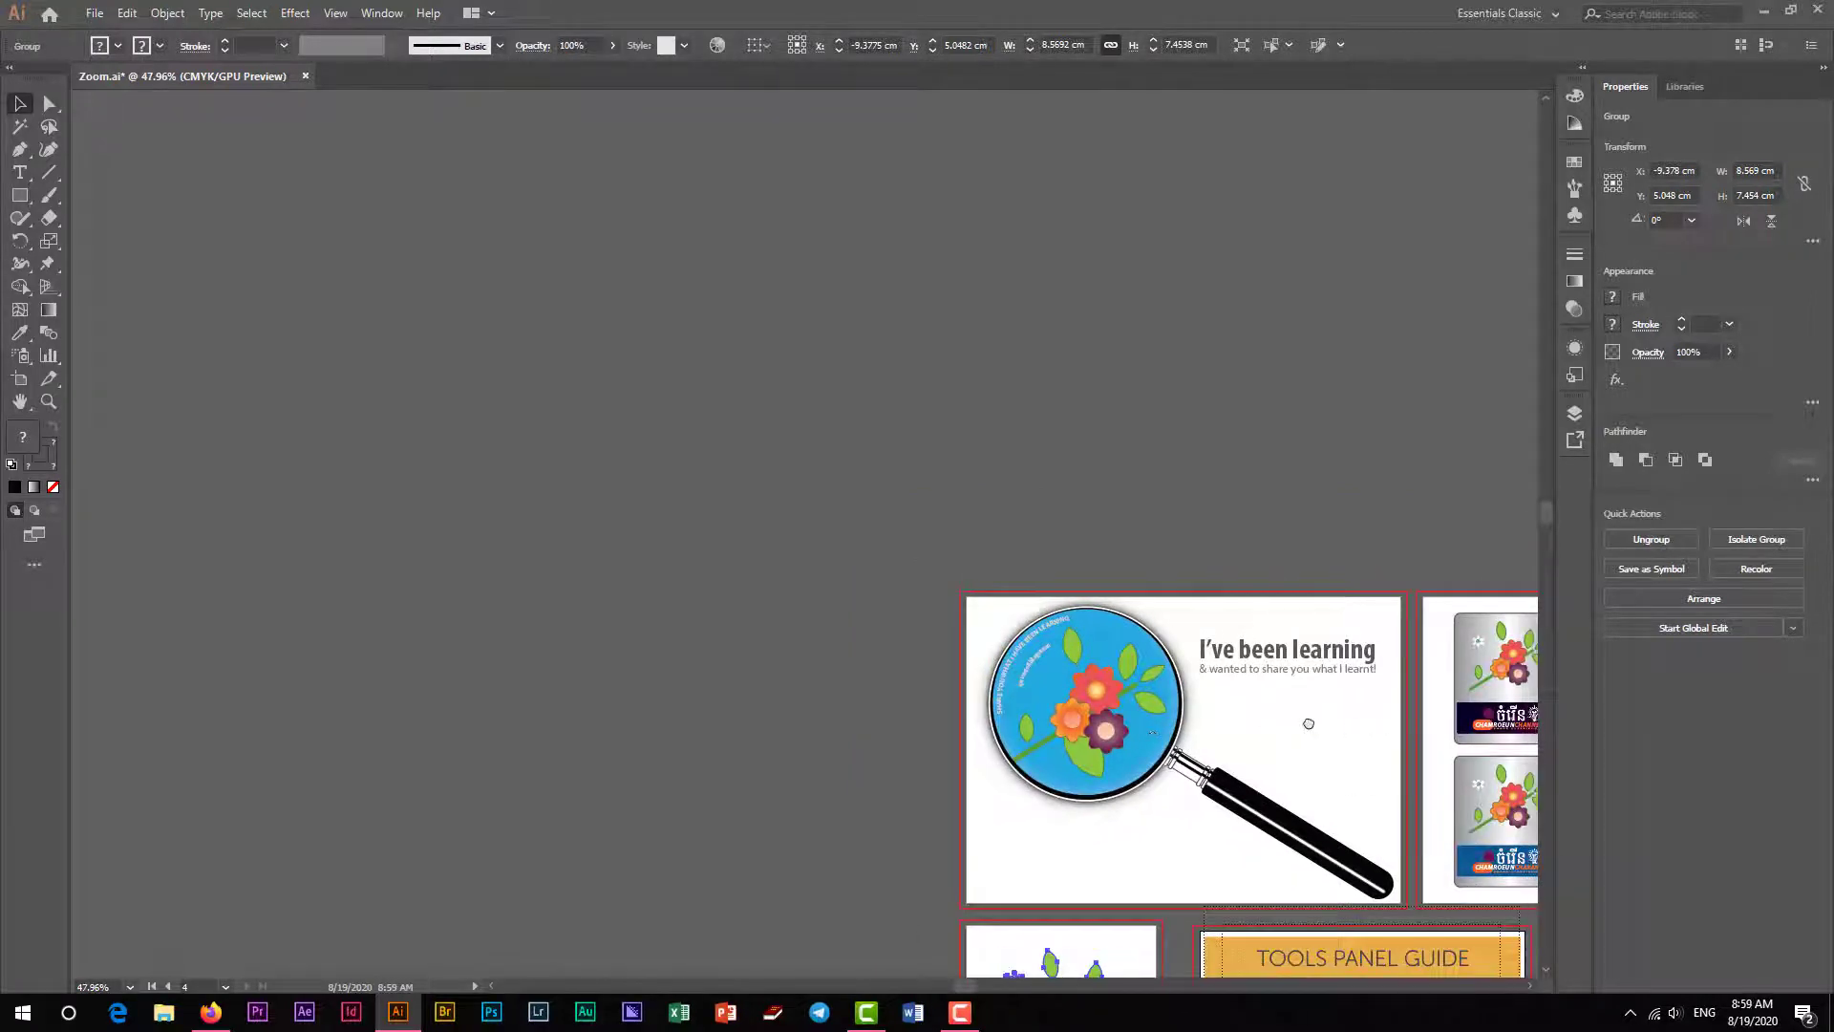
pyautogui.keyDown('alt'); pyautogui.click(1306, 724); pyautogui.keyUp('alt')
pyautogui.moveTo(778, 427); pyautogui.dragTo(734, 279)
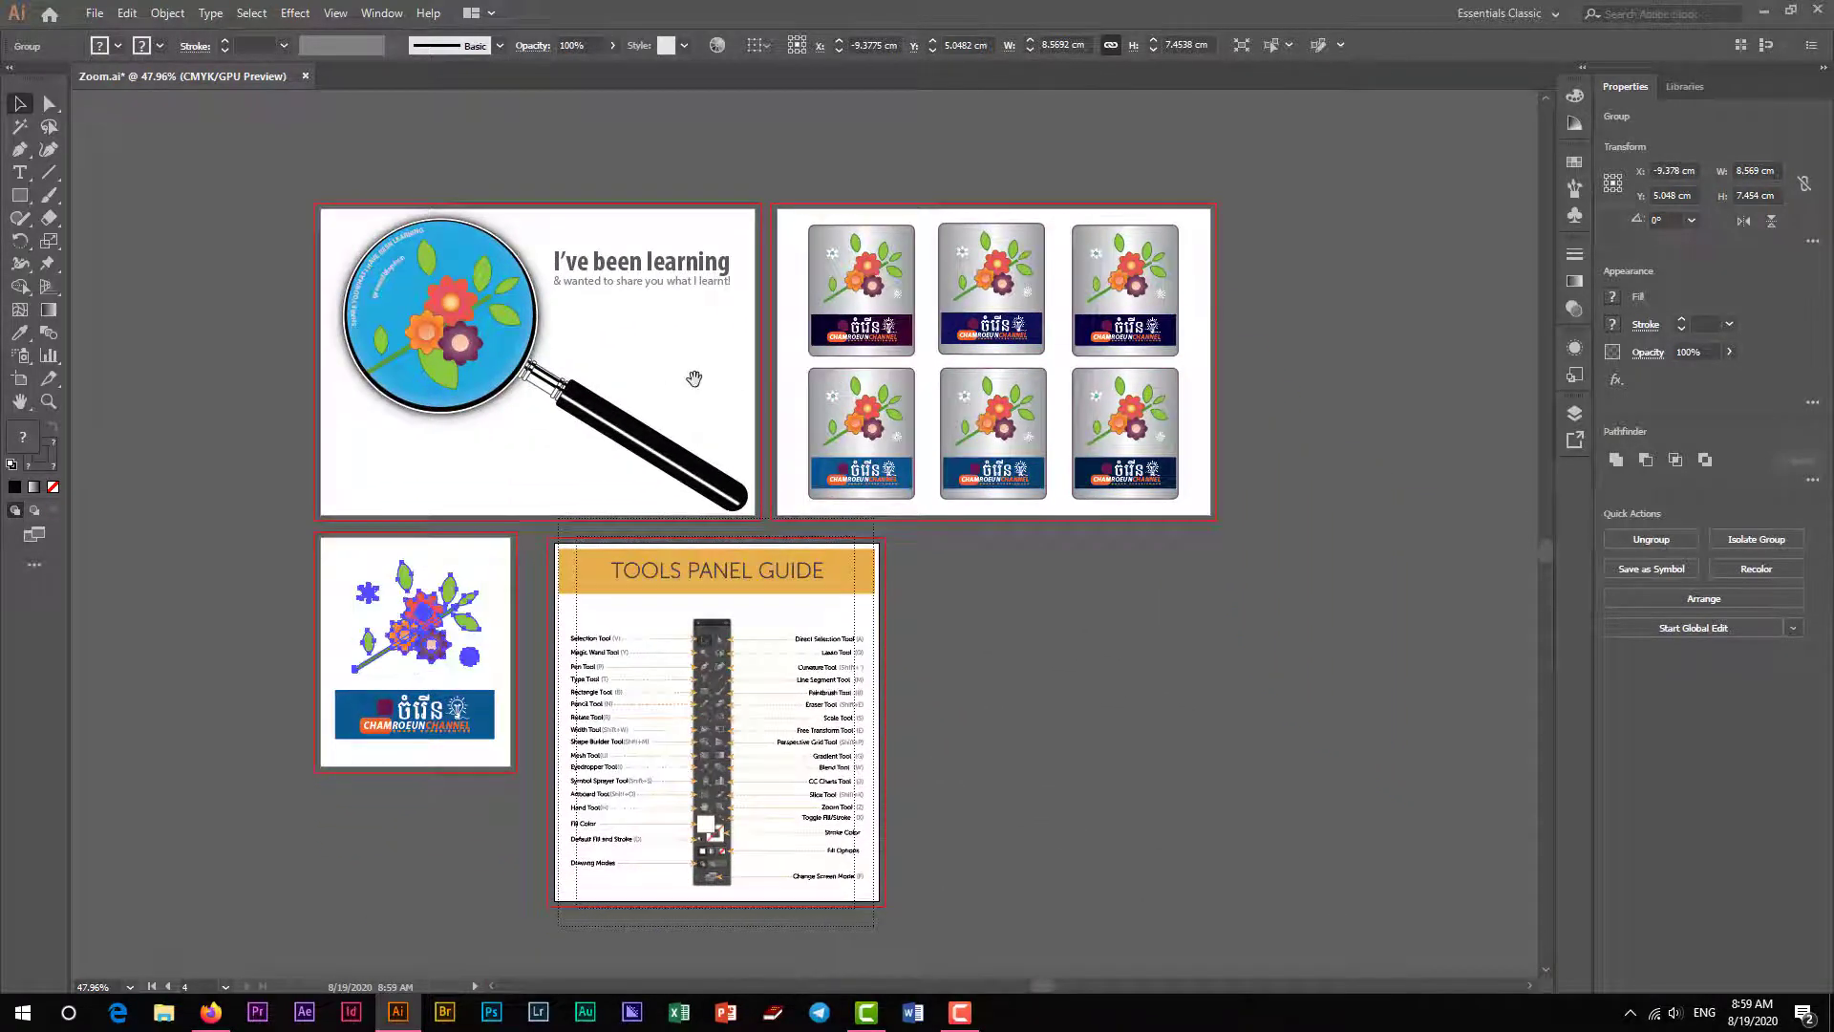
pyautogui.moveTo(697, 381); pyautogui.dragTo(572, 376)
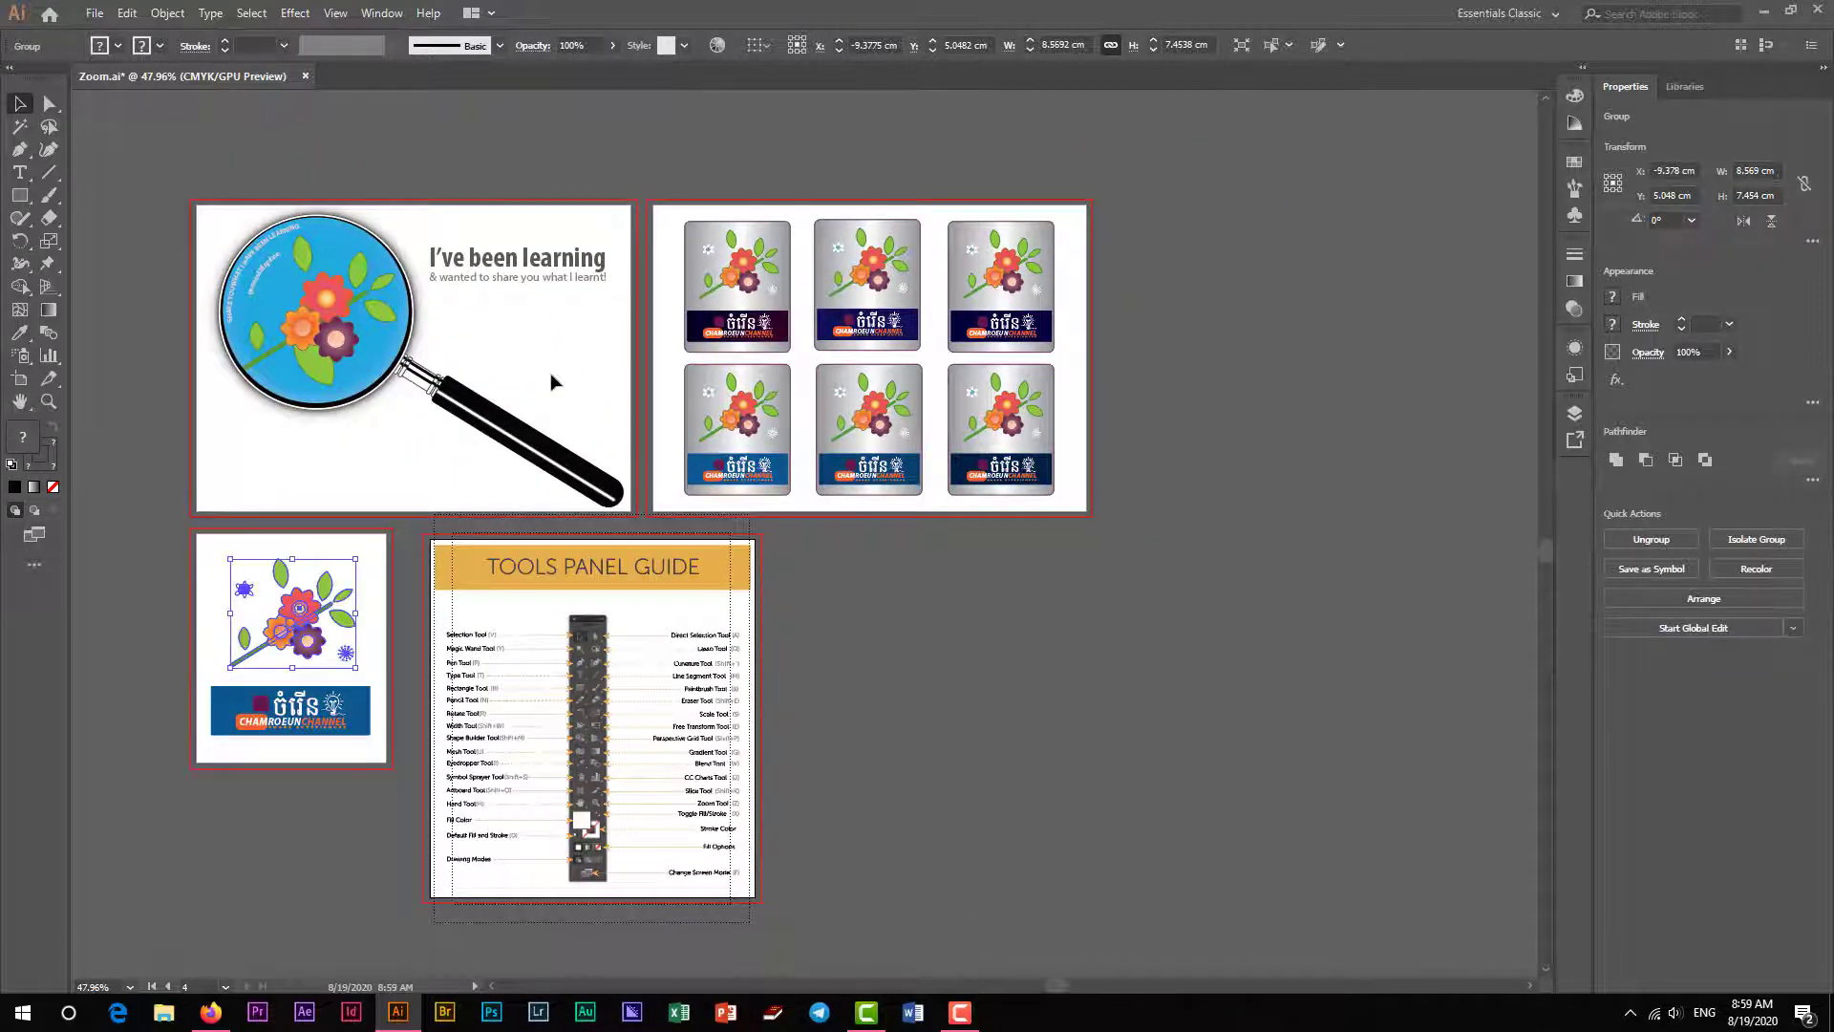